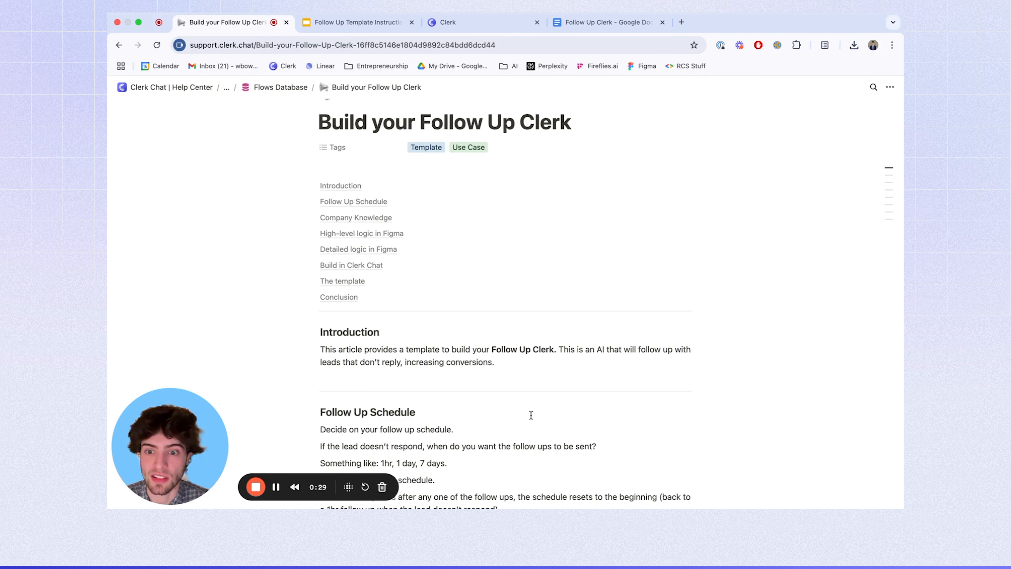
- Read the help article's introduction and its Follow Up Schedule section, including the example schedule and usable units
scroll(532, 415, "up", 5)
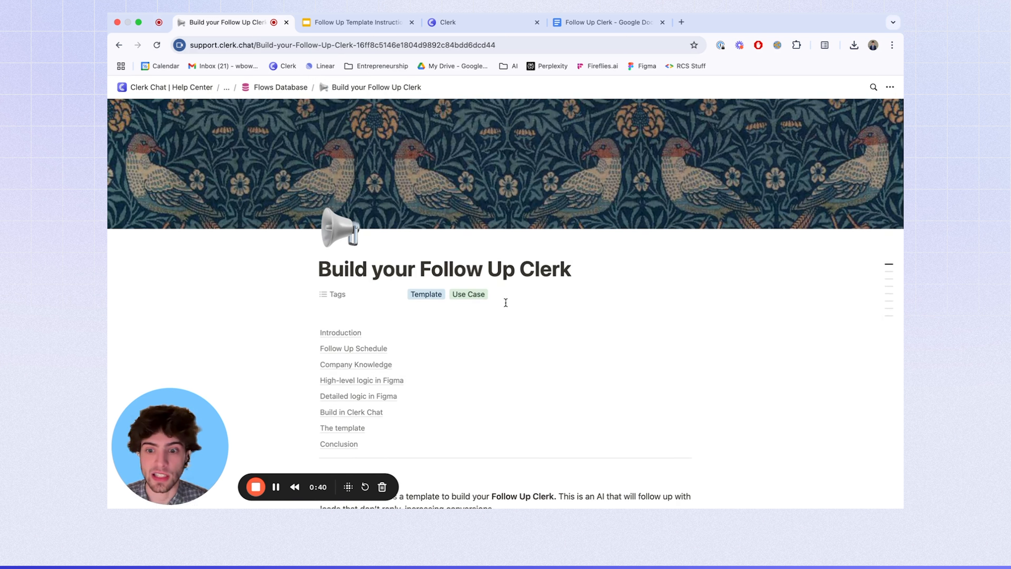
scroll(564, 388, "down", 5)
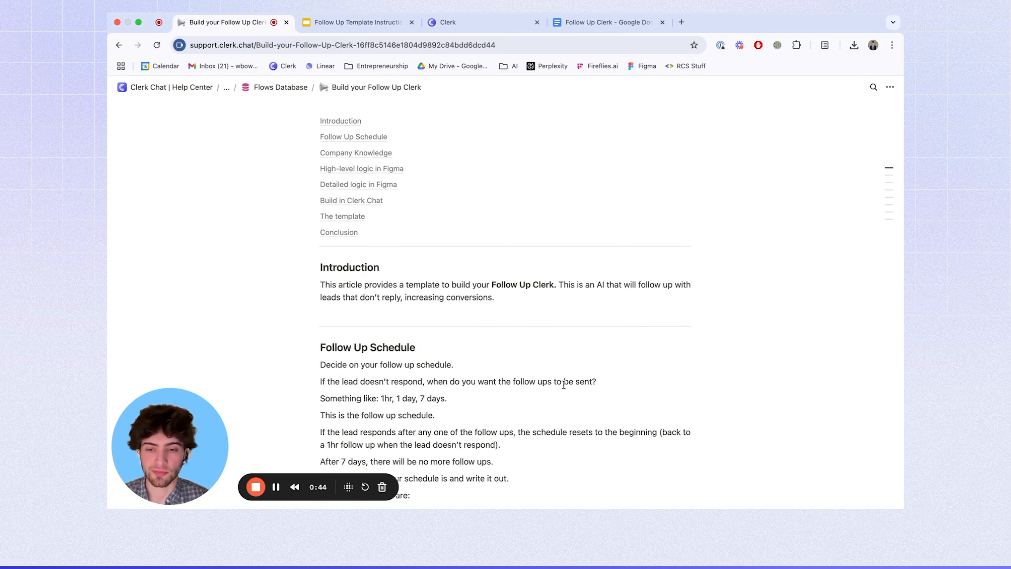
scroll(393, 324, "down", 3)
right_click(394, 329)
left_click(477, 277)
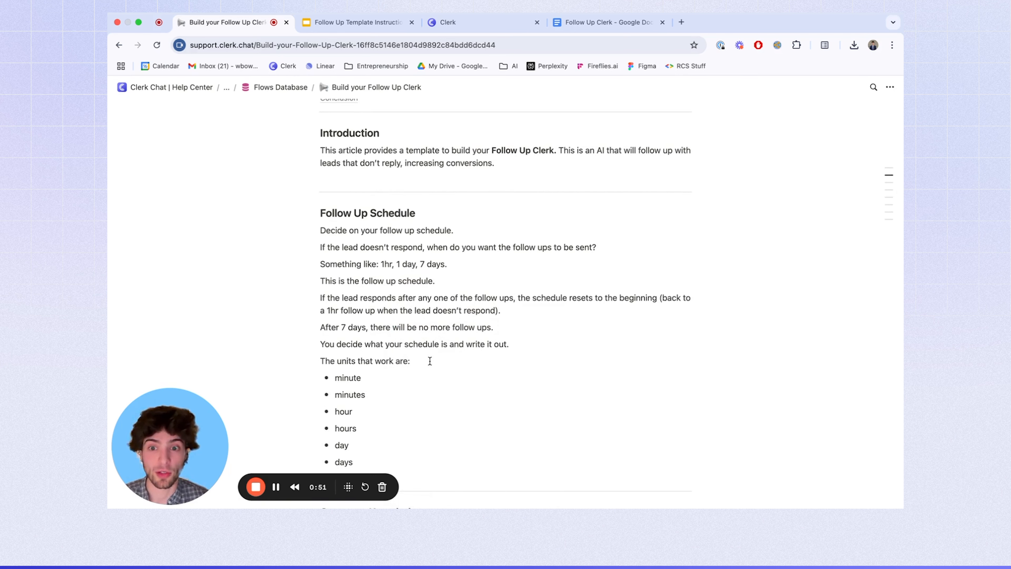
scroll(429, 361, "down", 1)
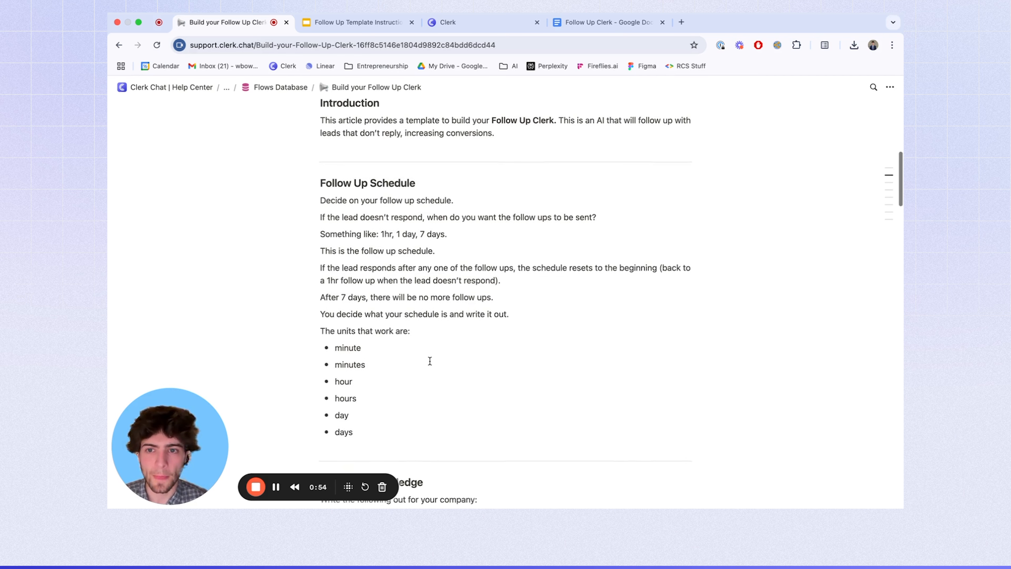
scroll(352, 255, "down", 2)
scroll(351, 272, "up", 1)
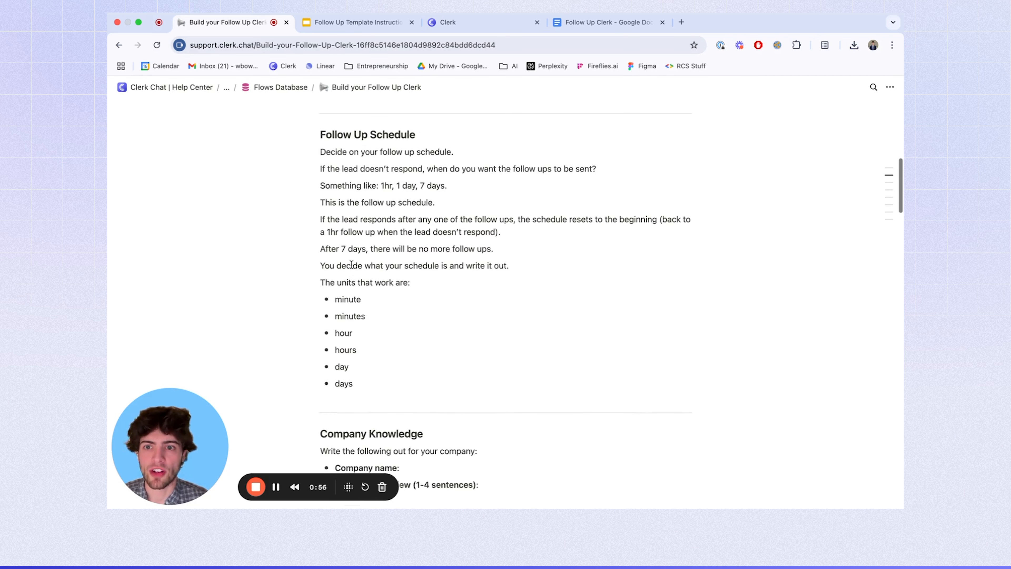
double_click(339, 153)
left_click_drag(339, 153, 497, 153)
left_click(493, 160)
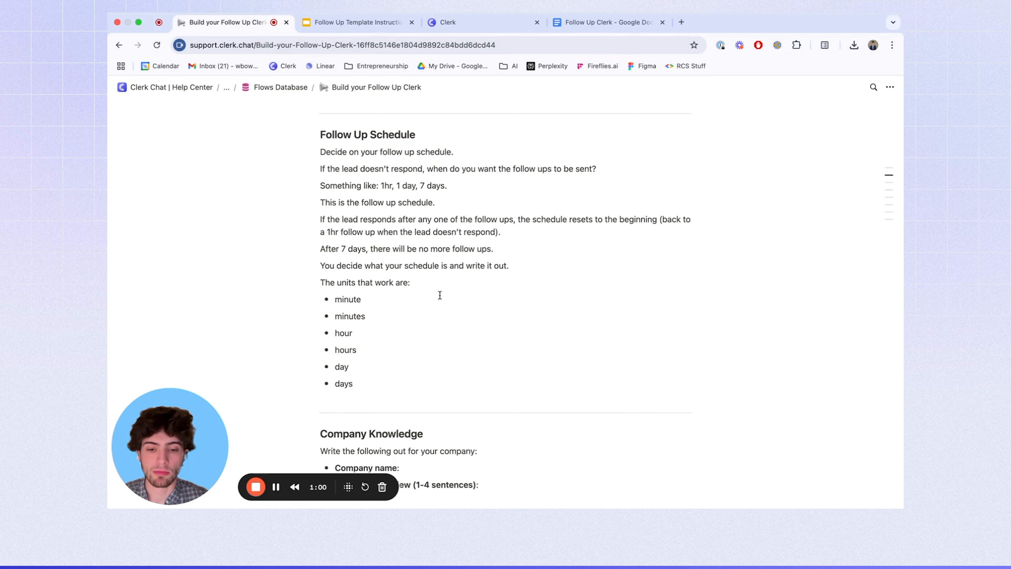
- Switch to the Follow Up Clerk document in Google Docs and write the line "Follow up schedule:" with an empty line below
left_click(591, 24)
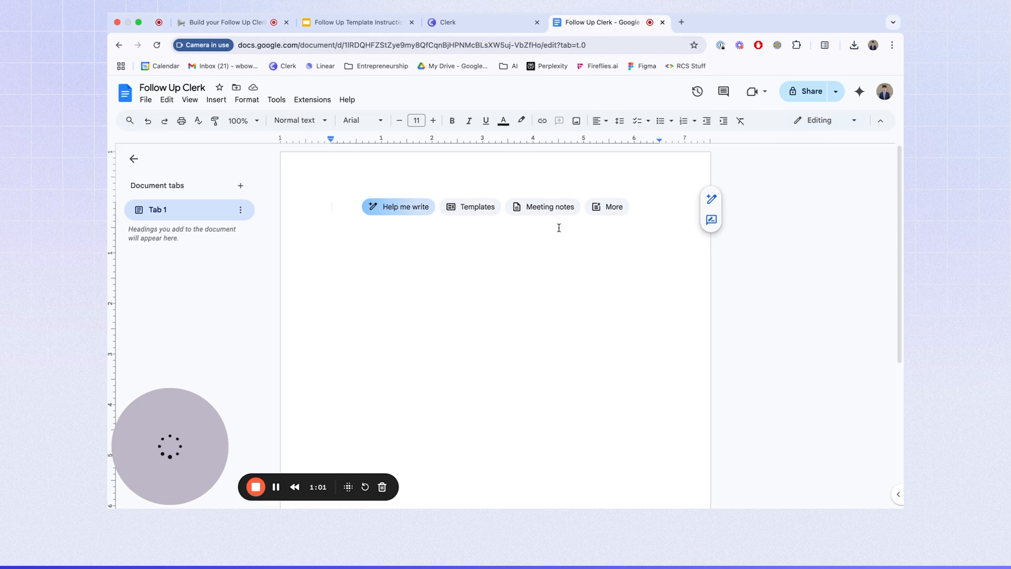
type("Follow up schedule:")
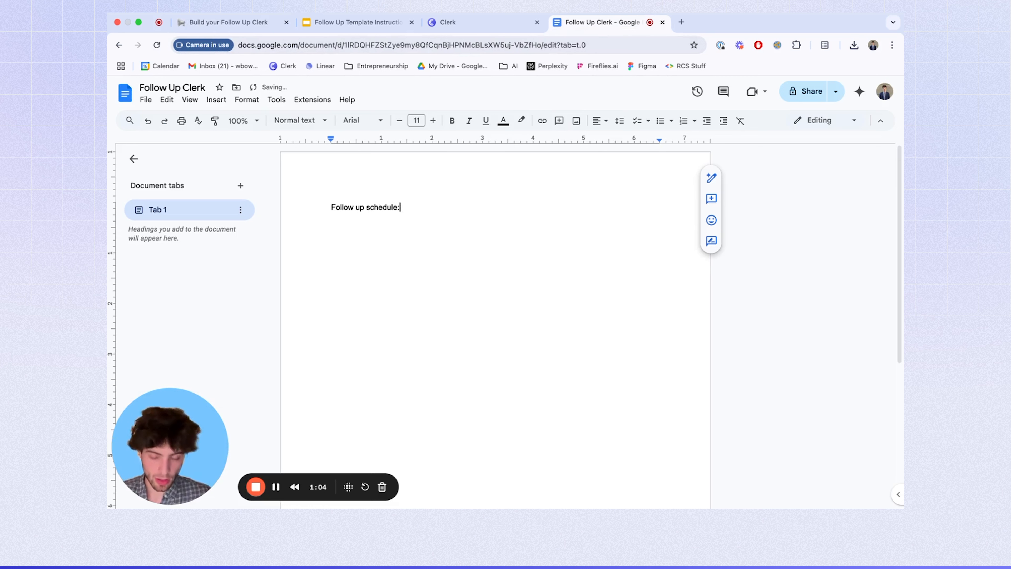
key("Return")
key("Return")
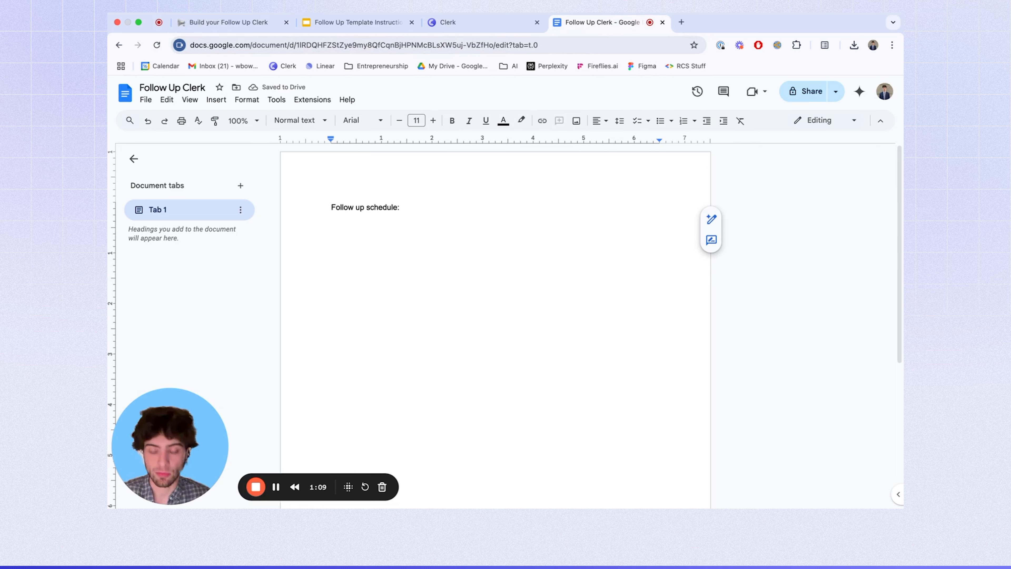
- Write the schedule "1 hour, 1 day, 7 days." under the "Follow up schedule:" line
type("1 hour,")
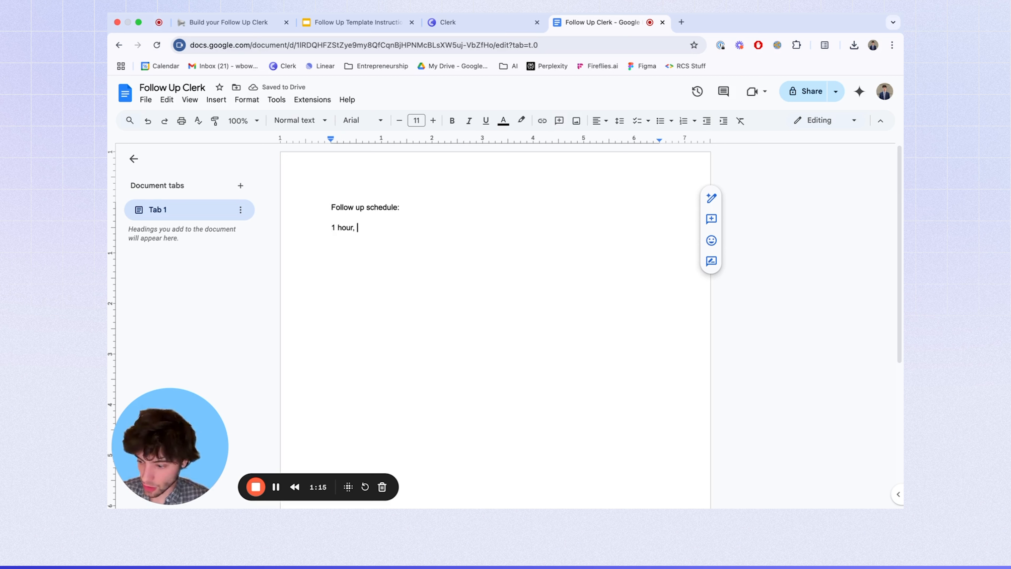
type("1 dy")
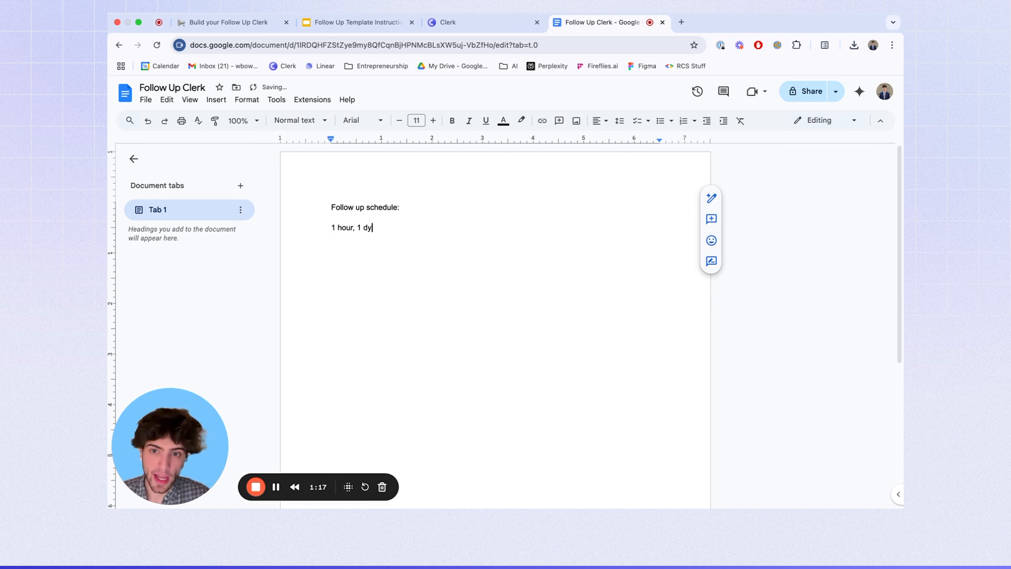
type("y, 7 dyas,")
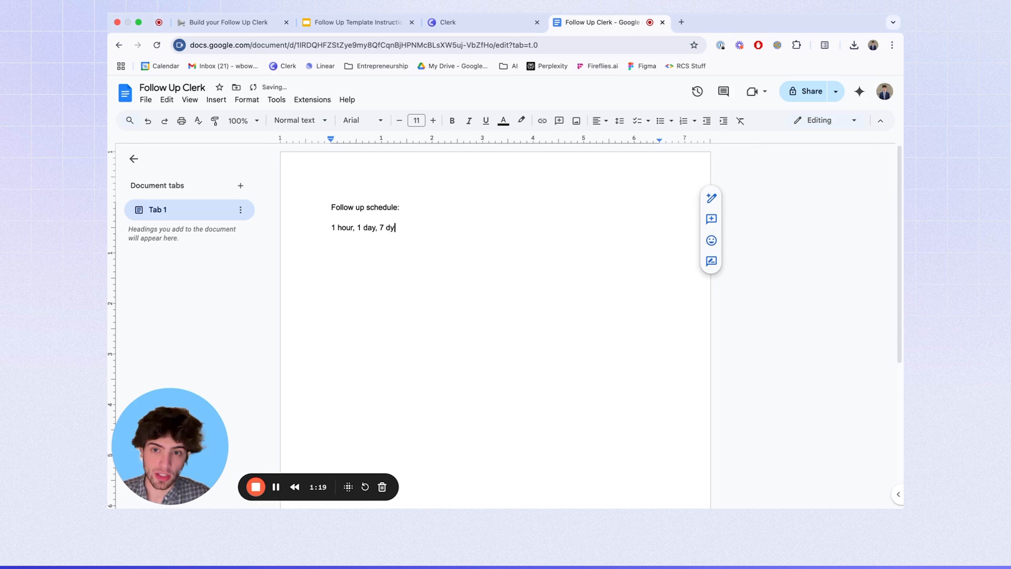
key("BackSpace")
key("BackSpace")
key("BackSpace")
key("BackSpace")
key("BackSpace")
type("au")
key("BackSpace")
type("ys.")
left_click(362, 264)
double_click(429, 232)
- Add an alternative example schedule on a new line reading "30 minutes, 60 minutes, 2 hours, 1 week."
key("Return")
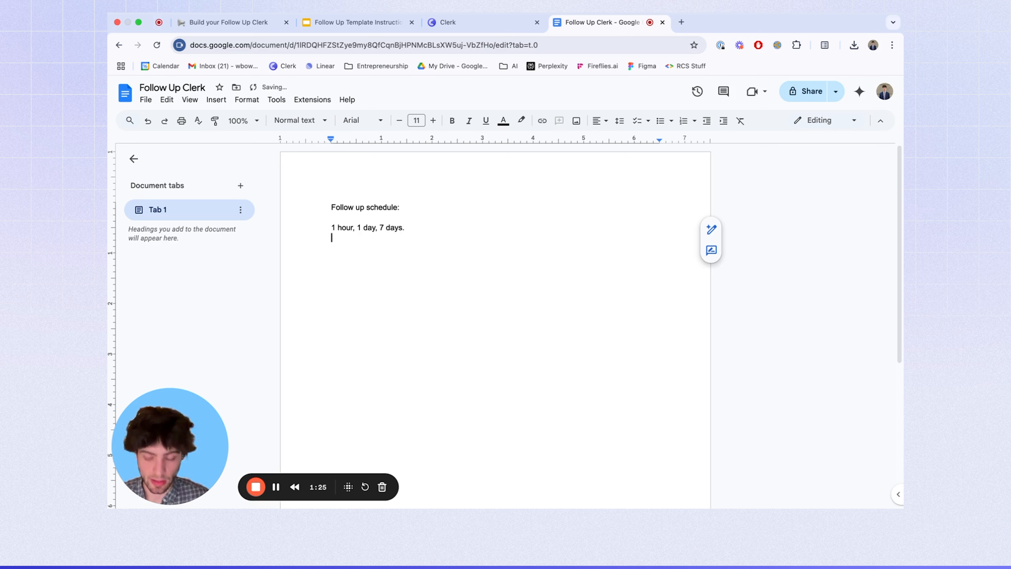
type("30 minut")
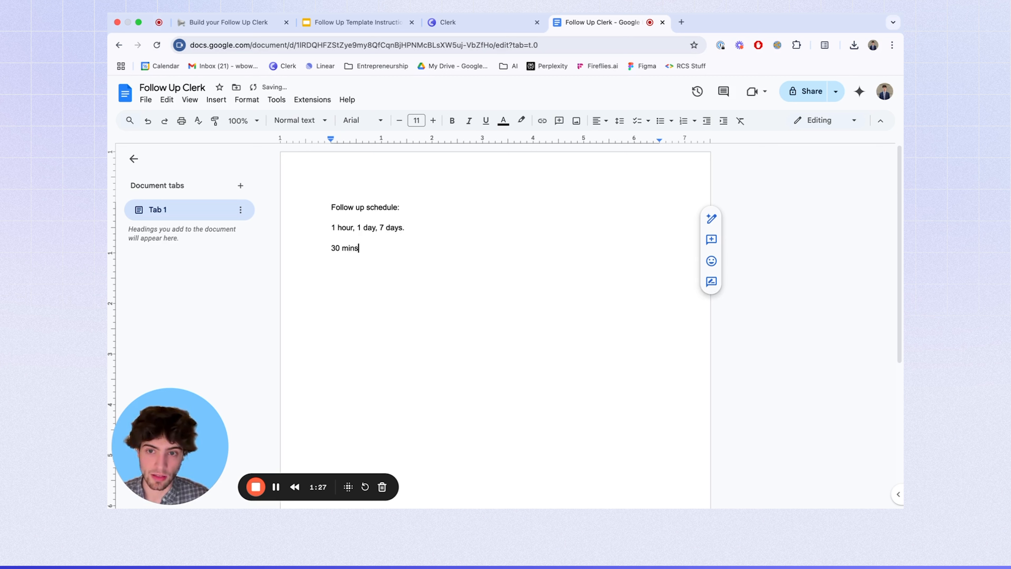
type("es, 60")
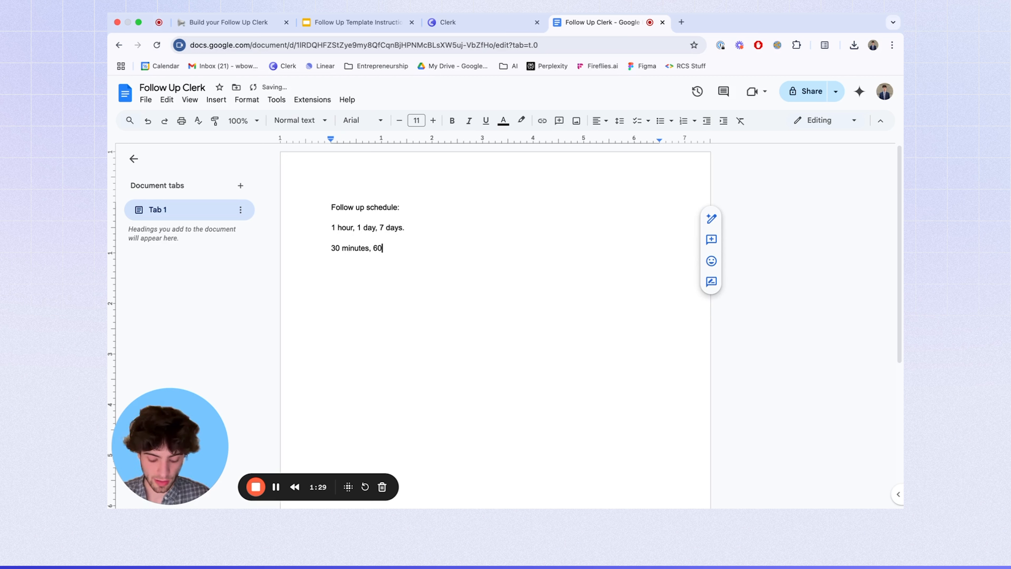
type(" minutes, ")
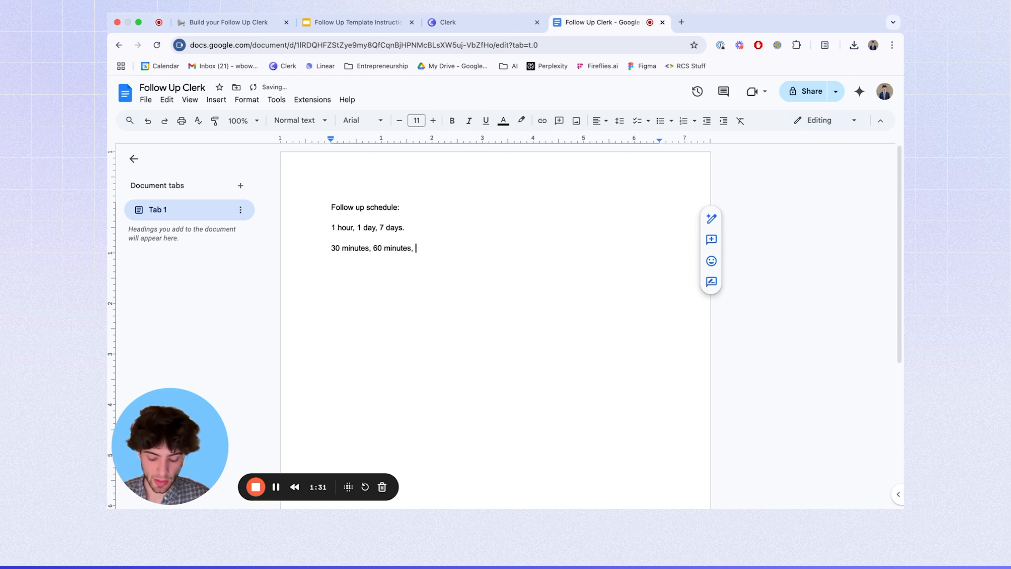
type("2hour")
key("BackSpace")
key("BackSpace")
key("BackSpace")
key("BackSpace")
type("hours")
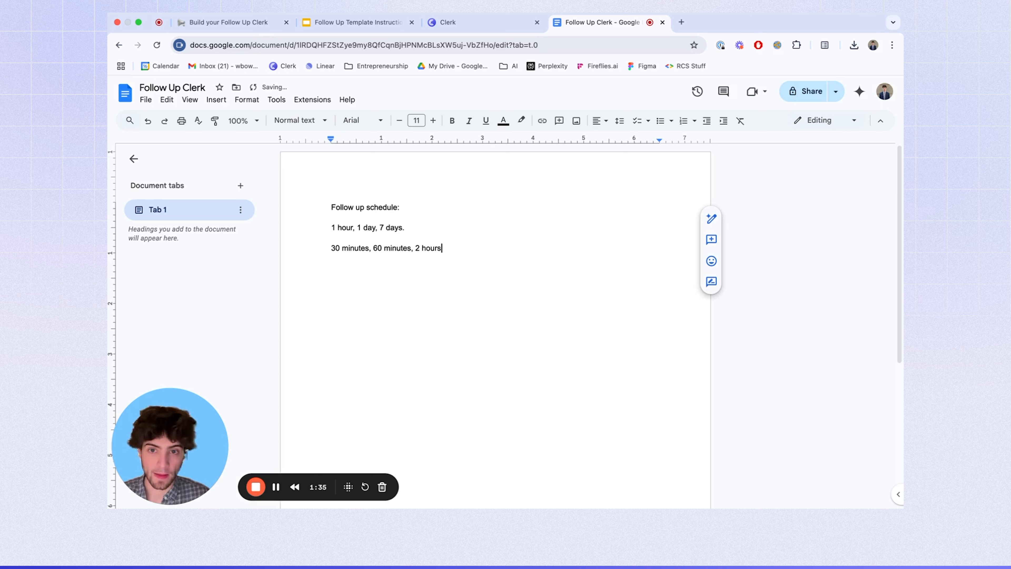
type(", 1 week.")
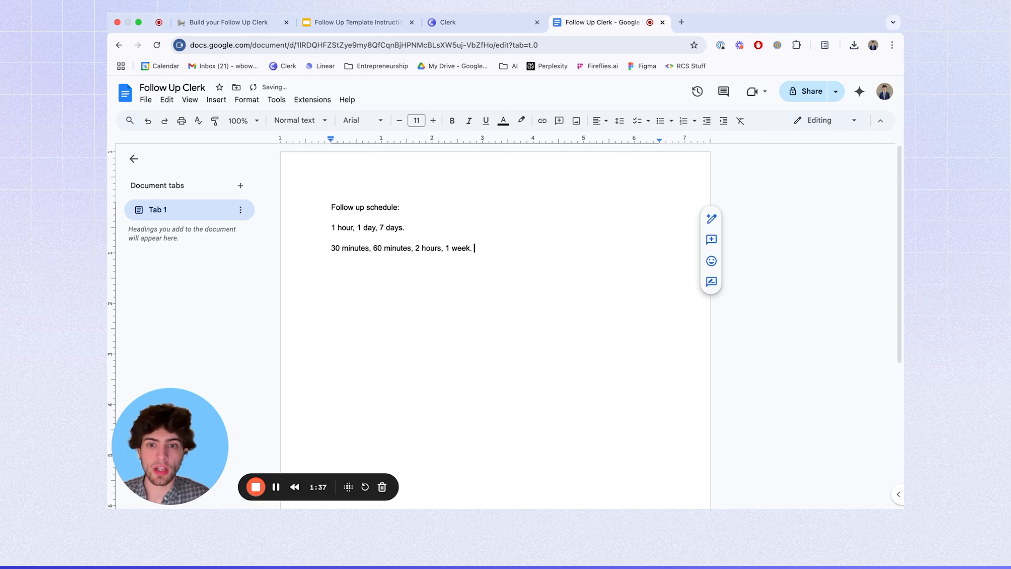
left_click_drag(333, 249, 484, 248)
left_click(498, 251)
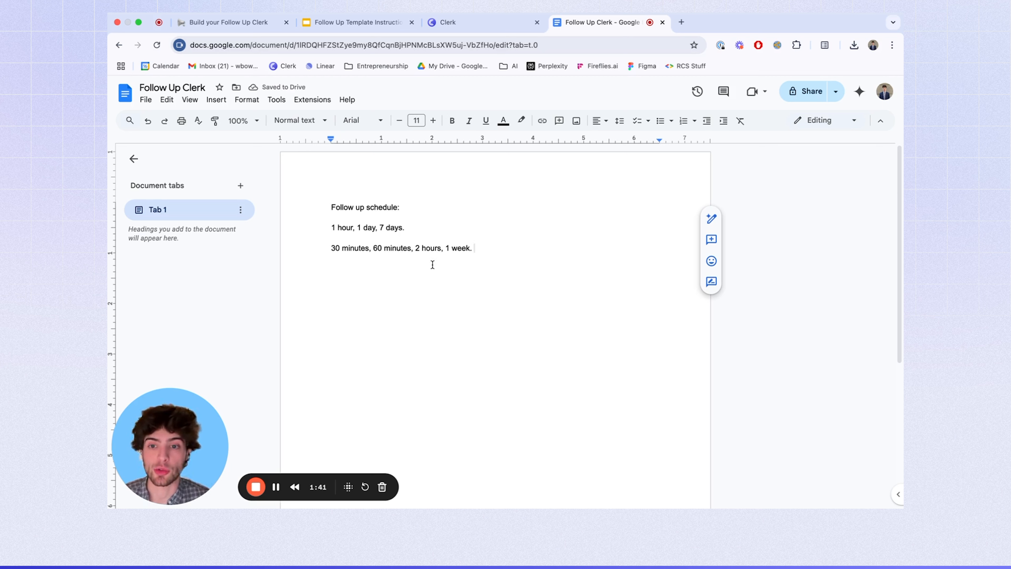
- Delete the alternative example schedule line that begins with 30 minutes
key("super+BackSpace")
key("BackSpace")
key("BackSpace")
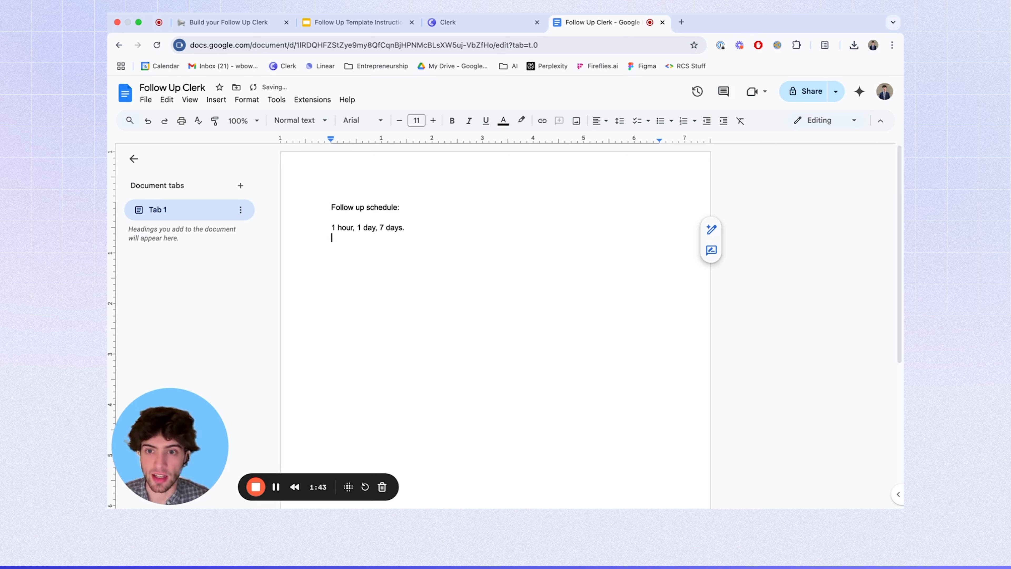
- Make the schedule "1 hour, 1 day, 7 days." bold and join it onto the "Follow up schedule:" line
left_click_drag(334, 230, 417, 230)
key("super+b")
key("Left")
key("BackSpace")
key("BackSpace")
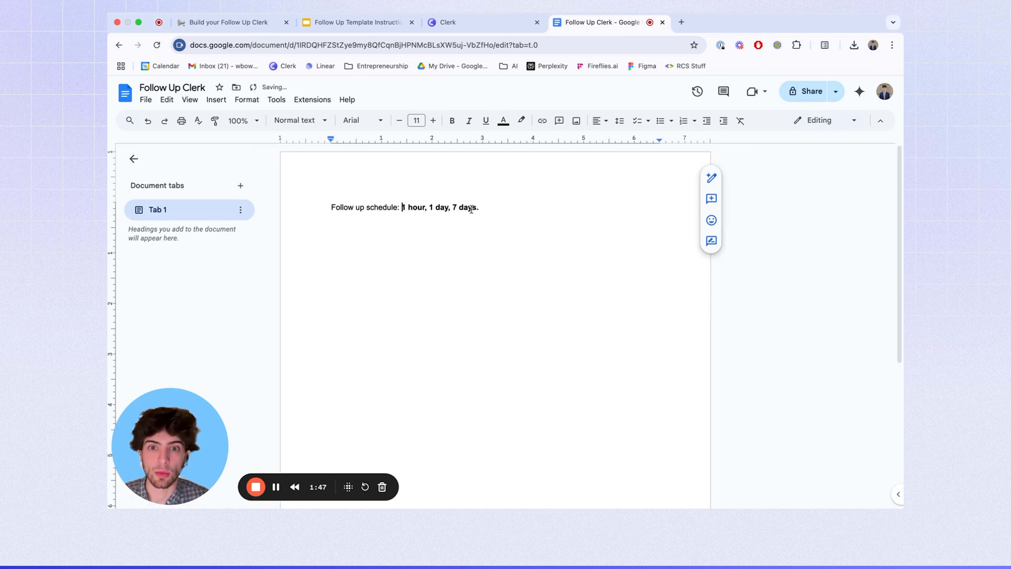
left_click(503, 210)
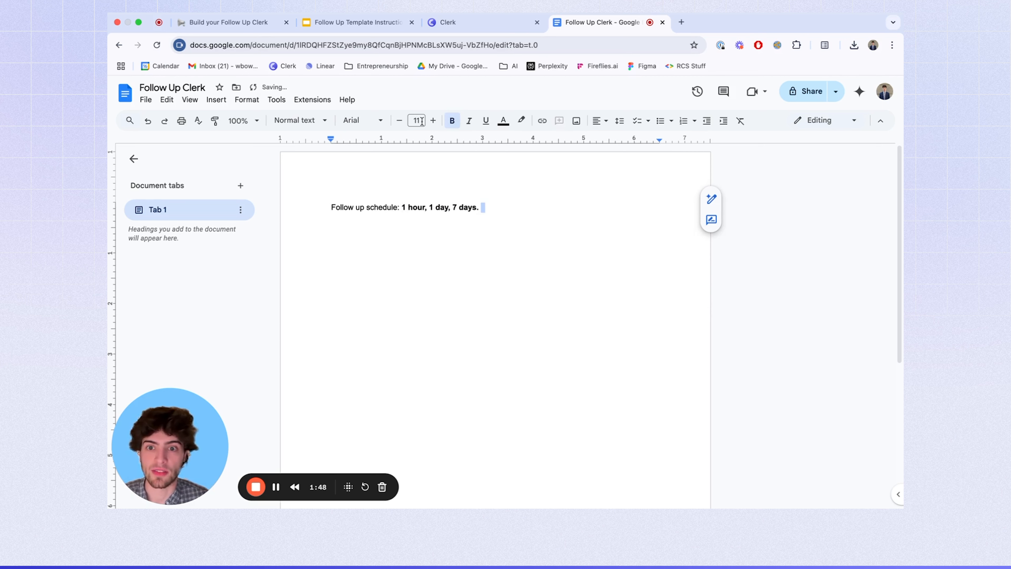
- Return to the Build your Follow Up Clerk help article and review the list of time units that work
left_click(457, 22)
left_click(242, 23)
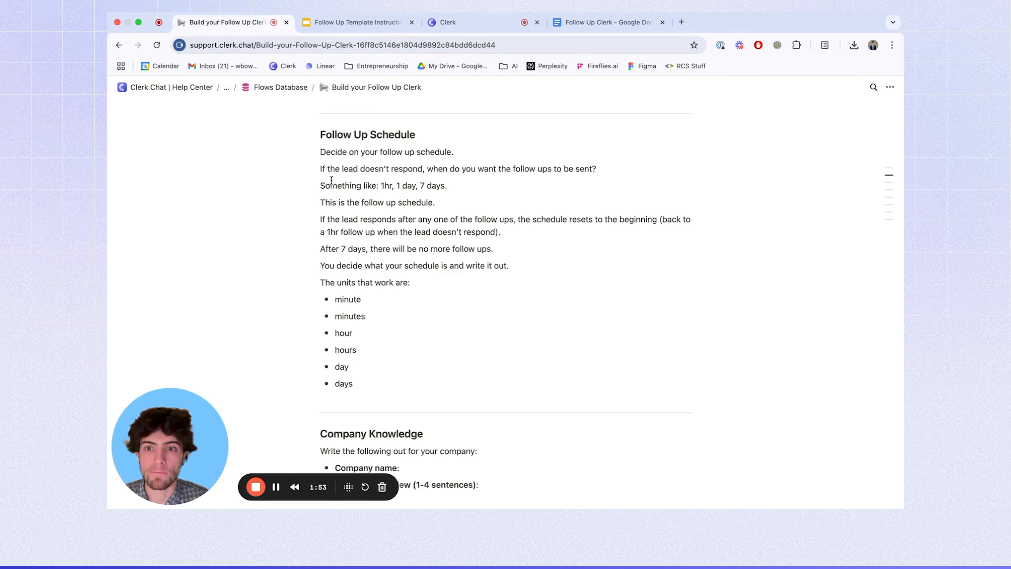
left_click_drag(325, 282, 378, 396)
left_click(369, 337)
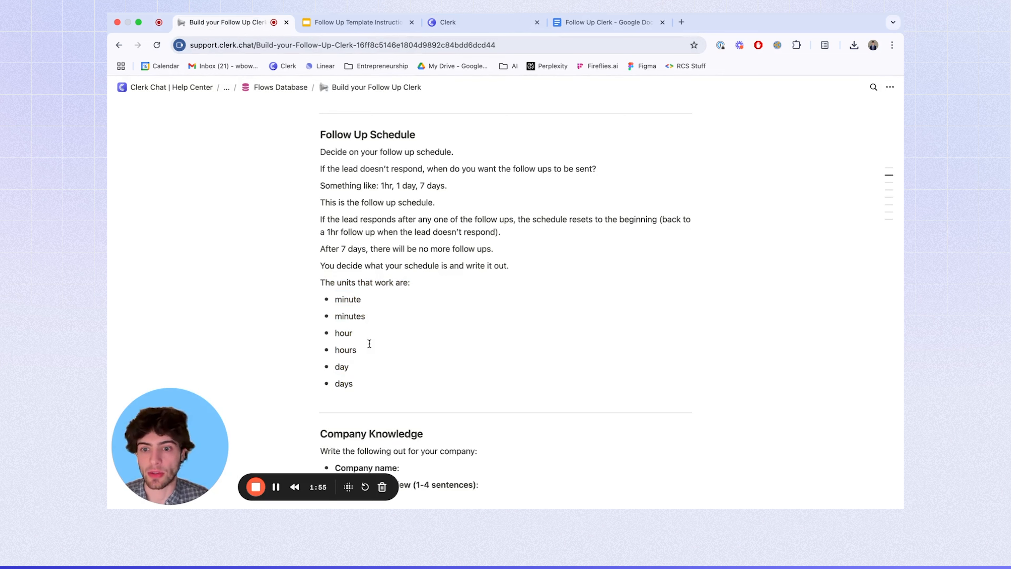
- Read the Company Knowledge section to see which company details must be written out and why the AI needs them
scroll(380, 282, "down", 2)
scroll(380, 285, "down", 5)
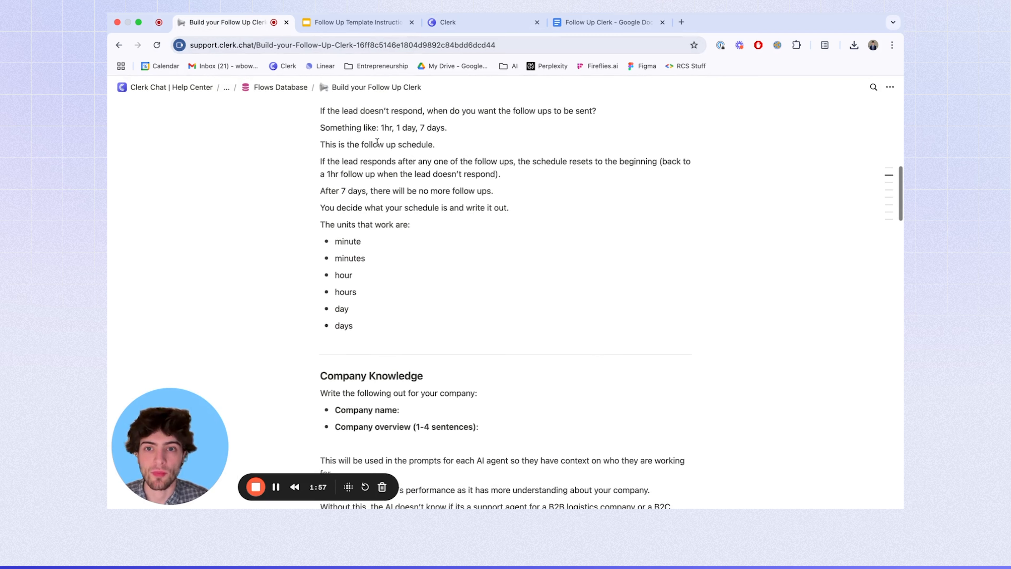
scroll(326, 211, "down", 1)
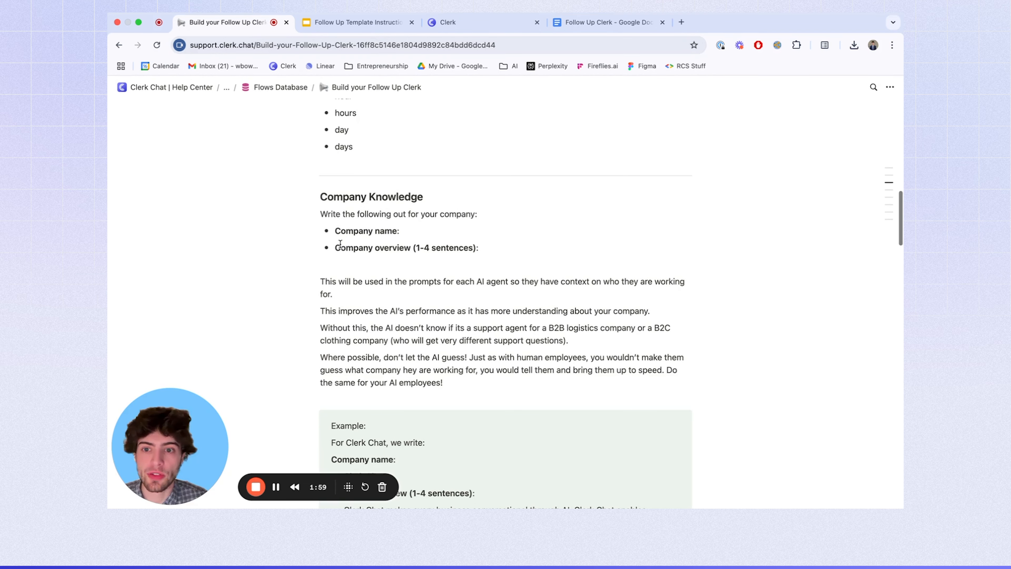
left_click_drag(325, 211, 499, 210)
left_click(499, 211)
scroll(497, 254, "down", 3)
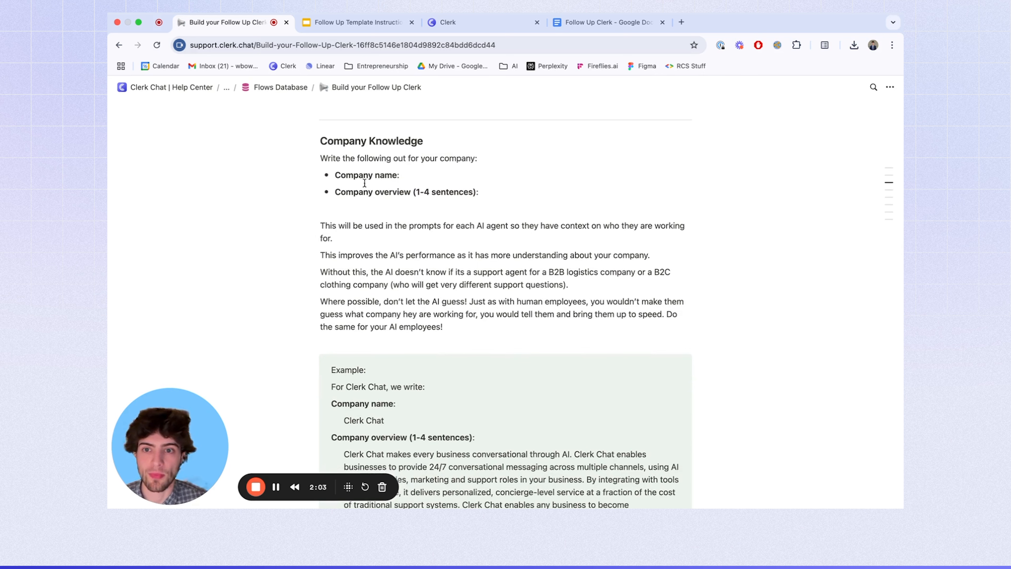
double_click(349, 174)
left_click(383, 177)
double_click(358, 192)
left_click(481, 192)
scroll(481, 233, "down", 2)
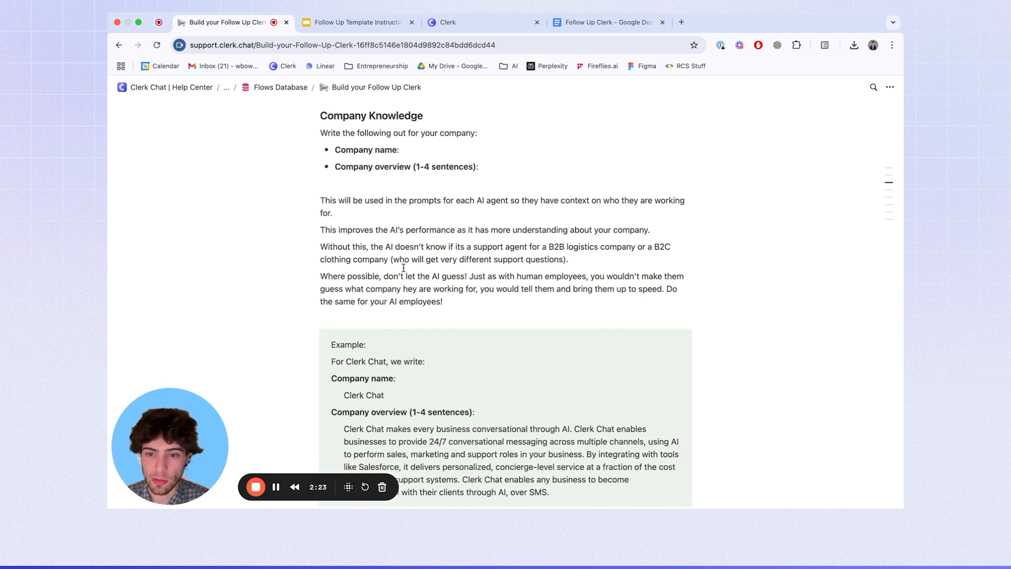
scroll(386, 343, "down", 1)
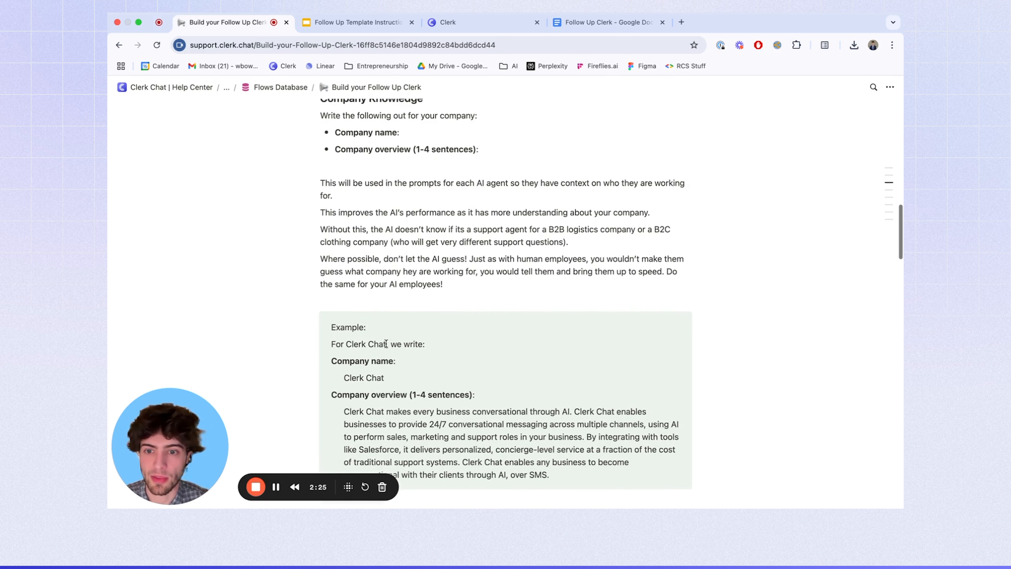
scroll(386, 350, "down", 3)
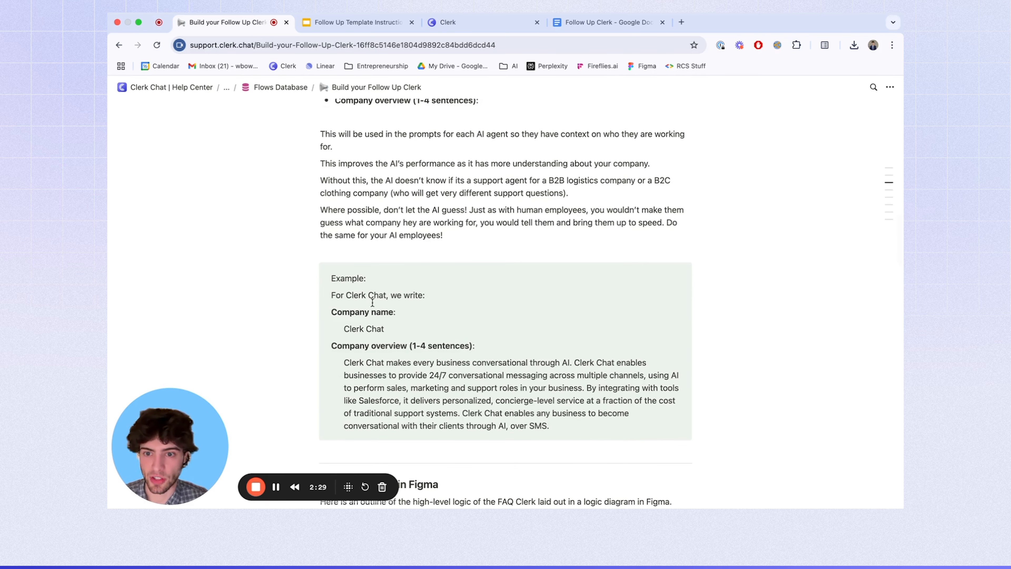
- Examine the Clerk Chat example of a company name and a 1-4 sentence company overview
left_click_drag(332, 281, 482, 388)
left_click(359, 317)
left_click_drag(344, 327, 407, 332)
left_click(417, 336)
left_click_drag(333, 346, 473, 345)
left_click(467, 374)
left_click_drag(344, 363, 549, 427)
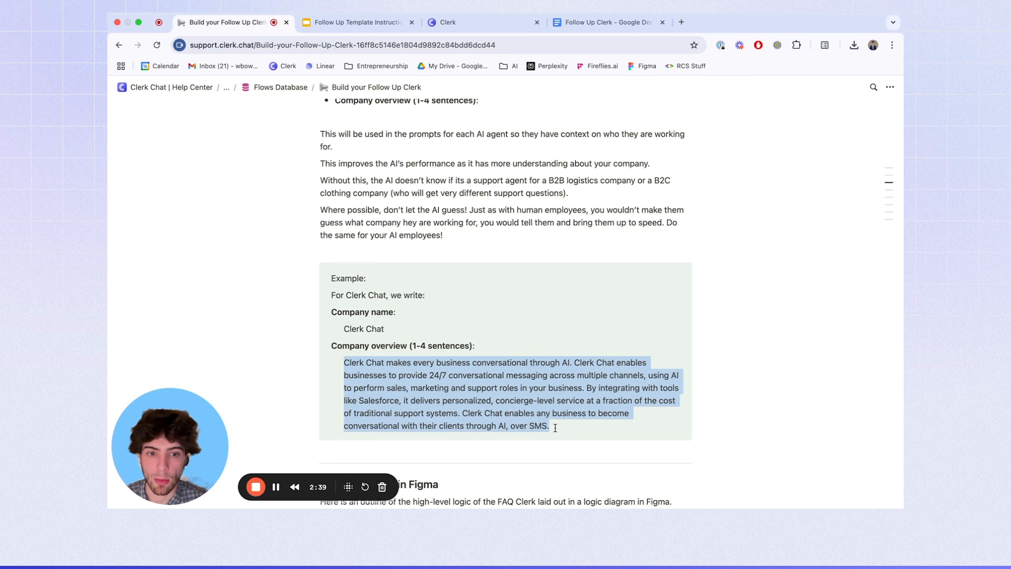
- Copy the example Clerk Chat company name and overview from the article and paste them below the schedule in the Google Doc
left_click_drag(332, 312, 567, 421)
key("super+c")
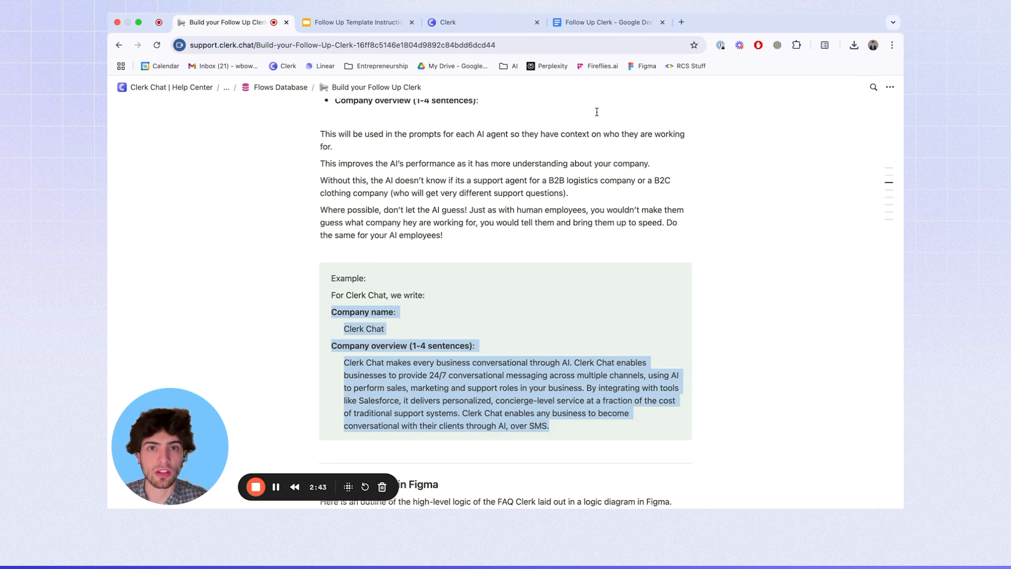
left_click(615, 22)
key("Return")
key("super+v")
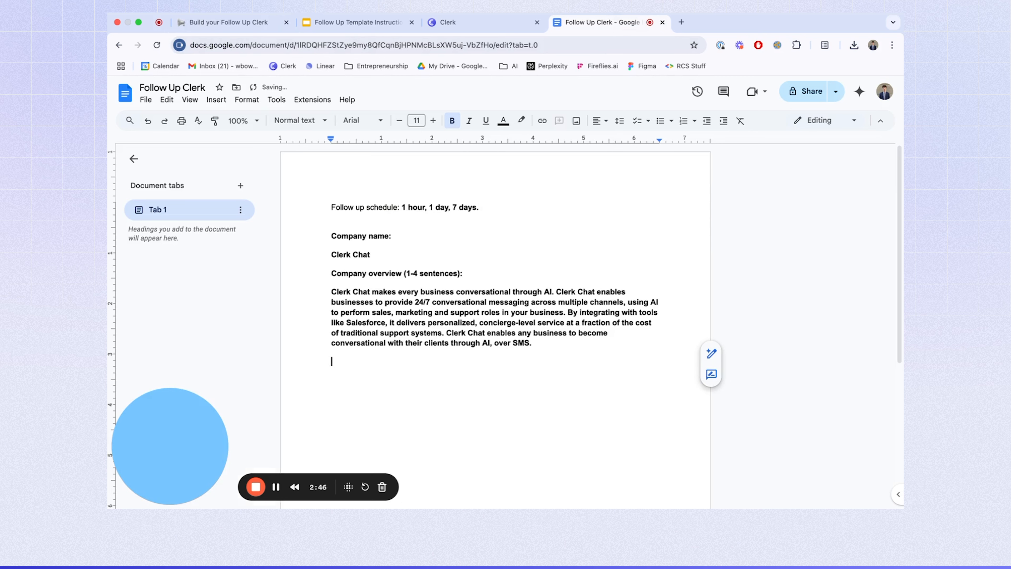
- Remove the bold formatting from the pasted company name and company overview text
left_click_drag(538, 339, 330, 235)
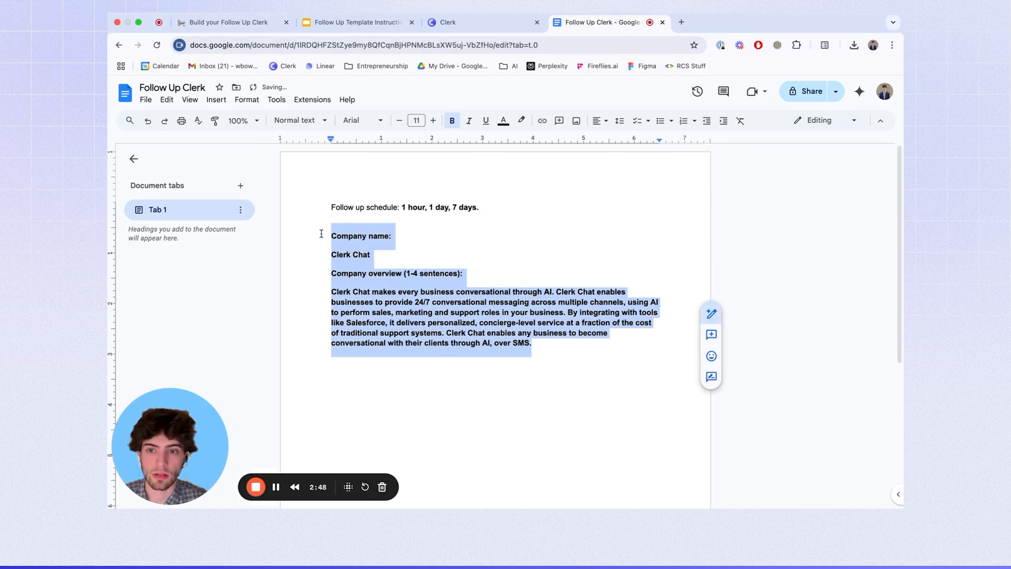
key("ctrl+b")
left_click(348, 254)
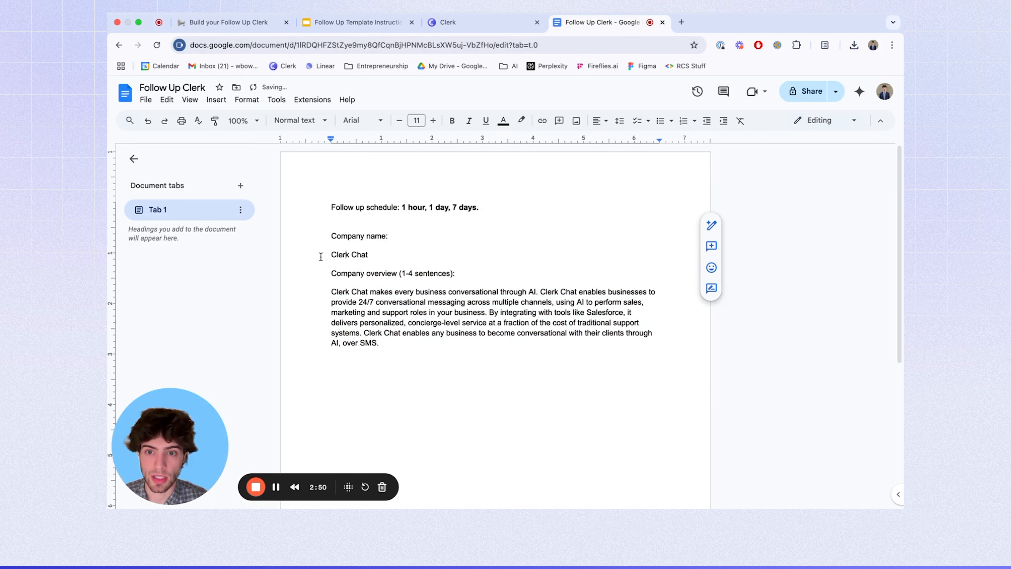
- Remove the extra spacing around the company name and company overview text below the follow up schedule
key("BackSpace")
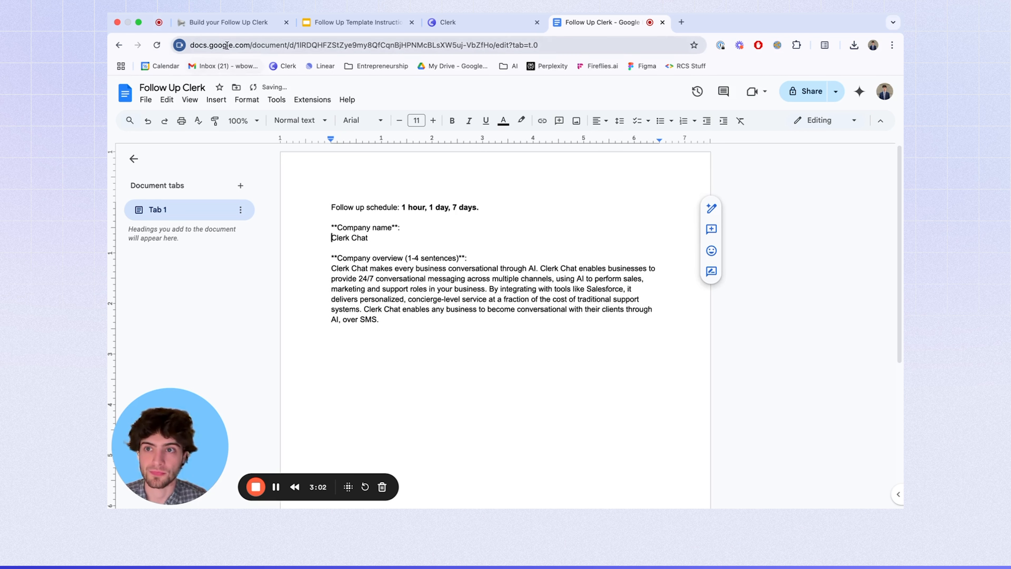
- Return to the help article and read the High-level logic in Figma section on the Schedule Follow Up and Follow up agent nodes
left_click(227, 23)
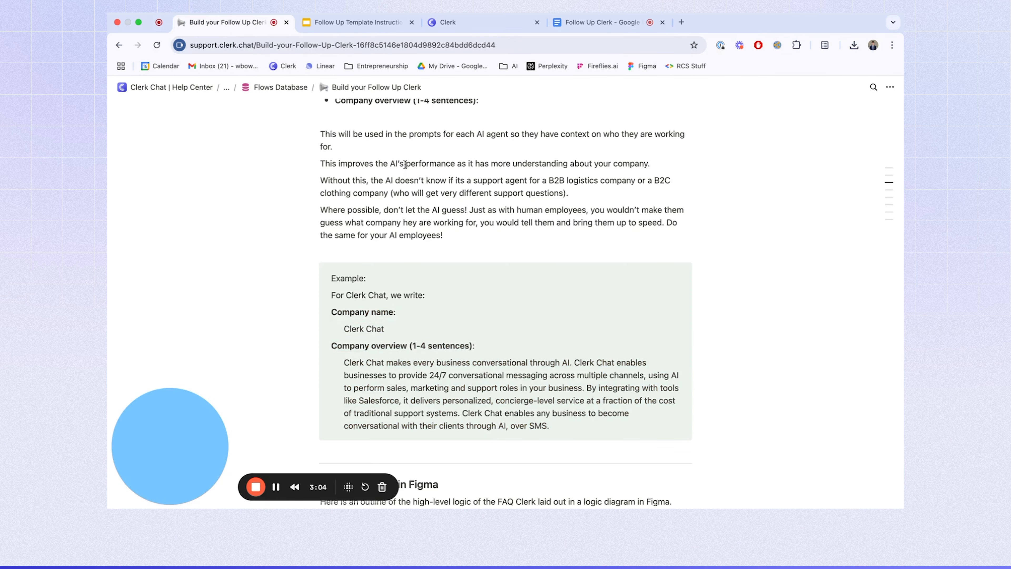
scroll(448, 285, "down", 5)
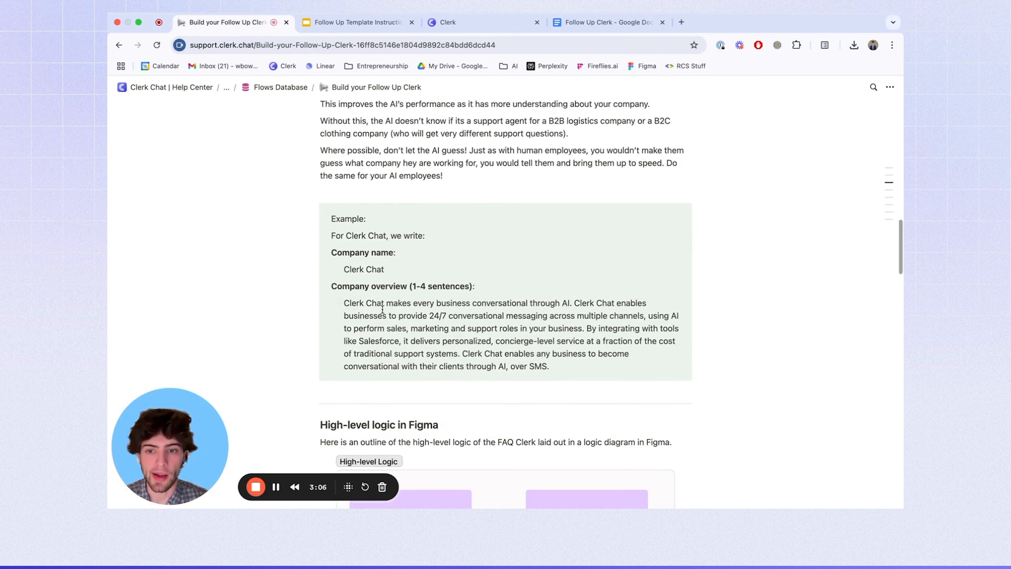
scroll(383, 309, "down", 2)
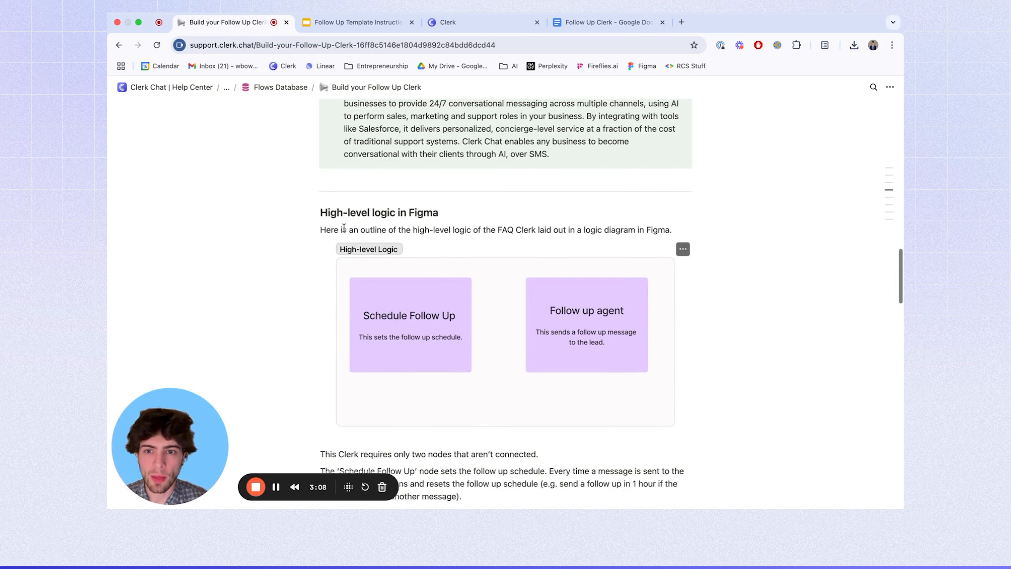
scroll(316, 270, "down", 3)
scroll(316, 270, "down", 3)
scroll(316, 271, "up", 3)
scroll(361, 230, "down", 2)
scroll(391, 369, "up", 3)
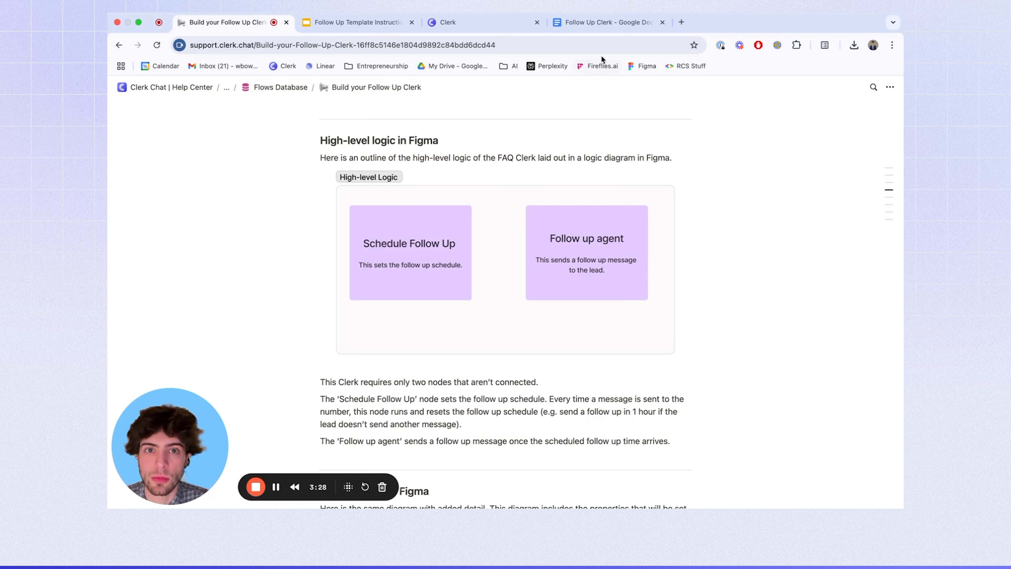
- Switch to the Follow Up Clerk document and select the whole follow up schedule line
left_click(613, 21)
double_click(359, 203)
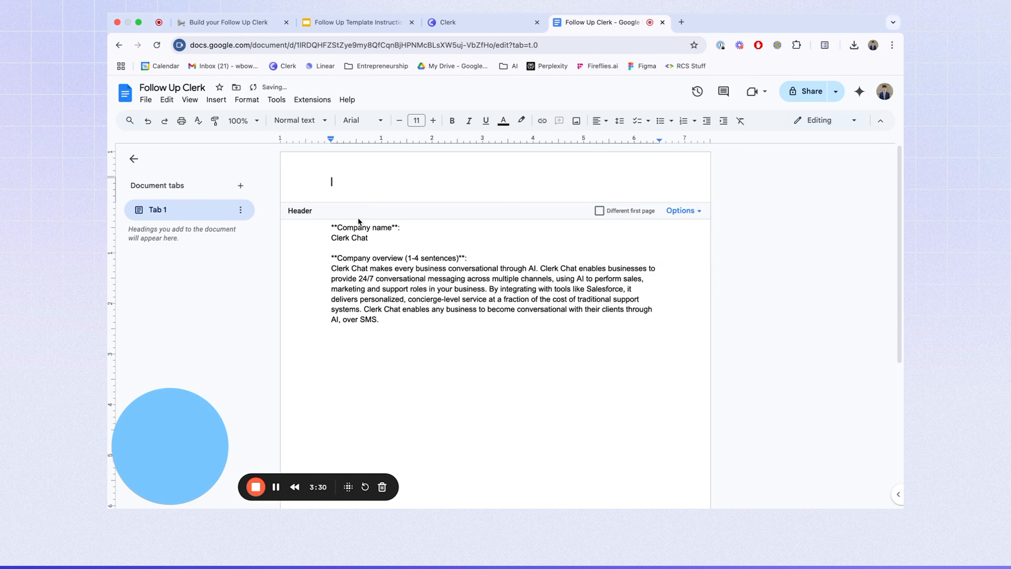
left_click(360, 203)
triple_click(360, 203)
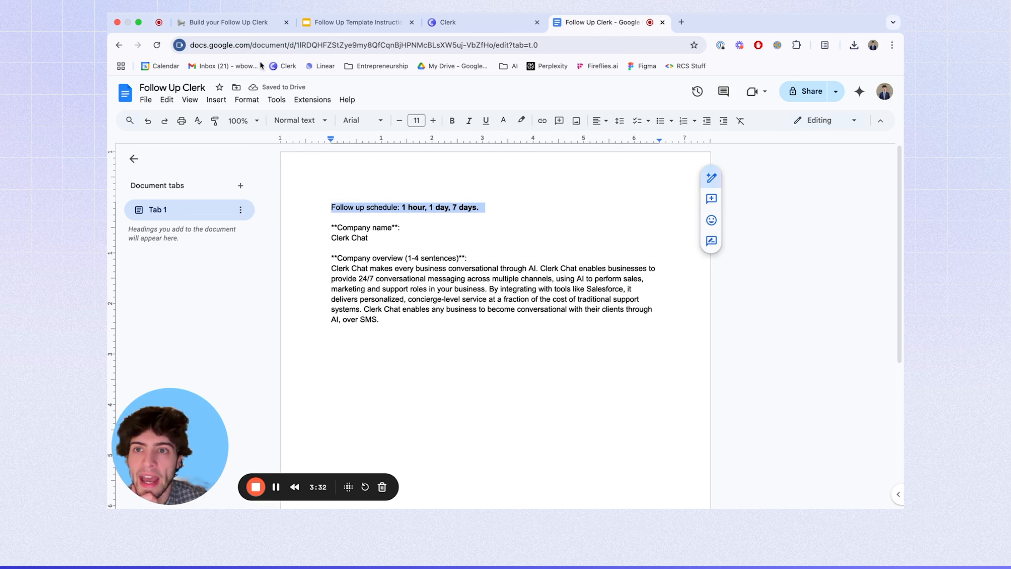
- Review the article's high-level logic again and examine the node properties in the Detailed logic in Figma diagram
left_click(227, 21)
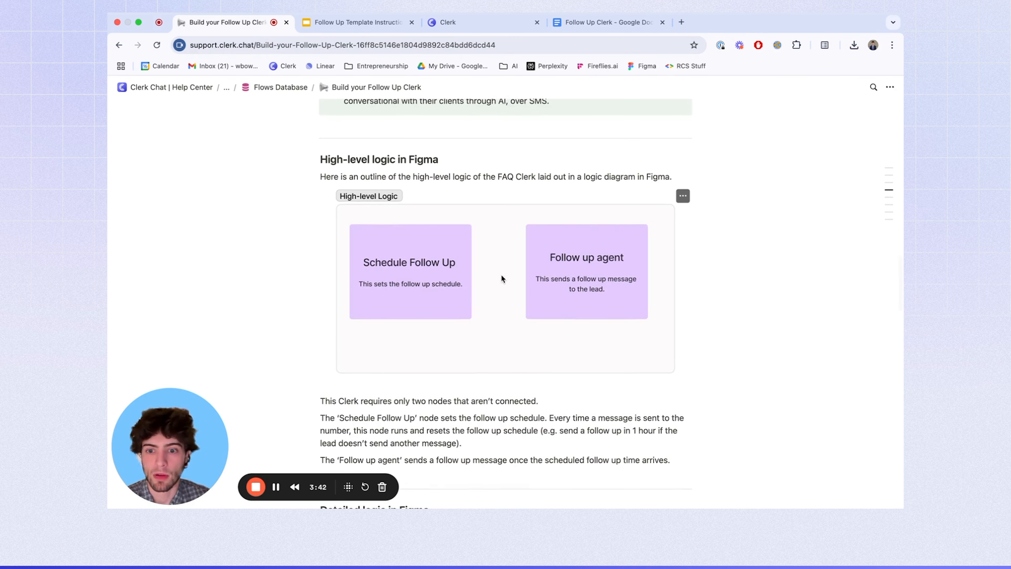
scroll(463, 308, "up", 4)
scroll(446, 374, "down", 5)
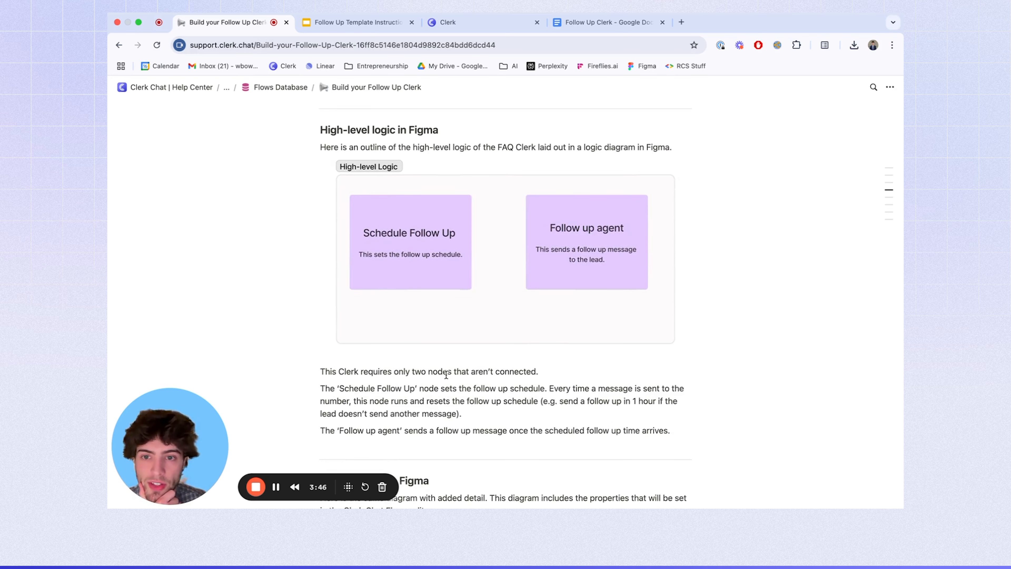
scroll(510, 258, "down", 8)
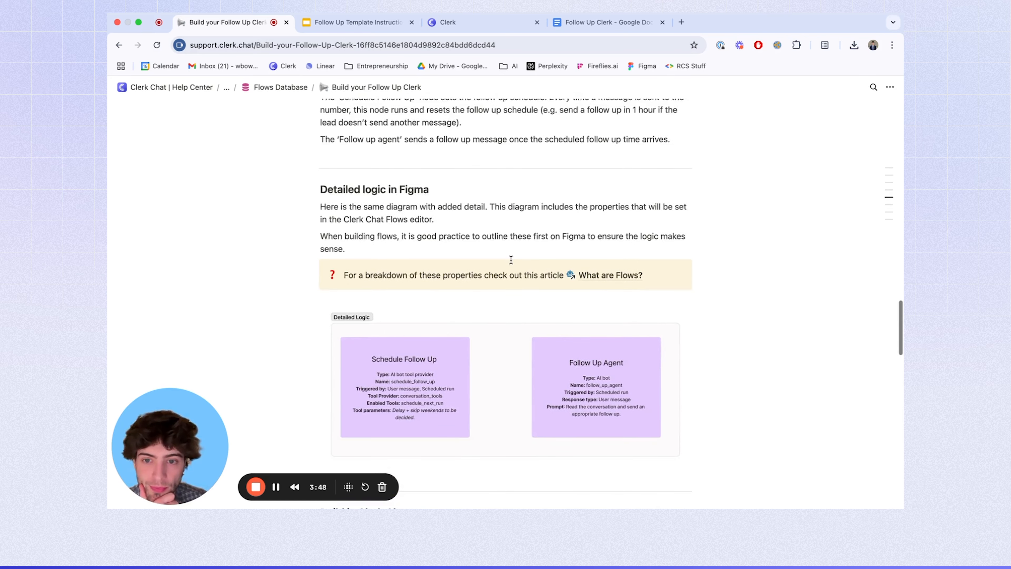
scroll(511, 260, "down", 1)
left_click_drag(321, 145, 425, 144)
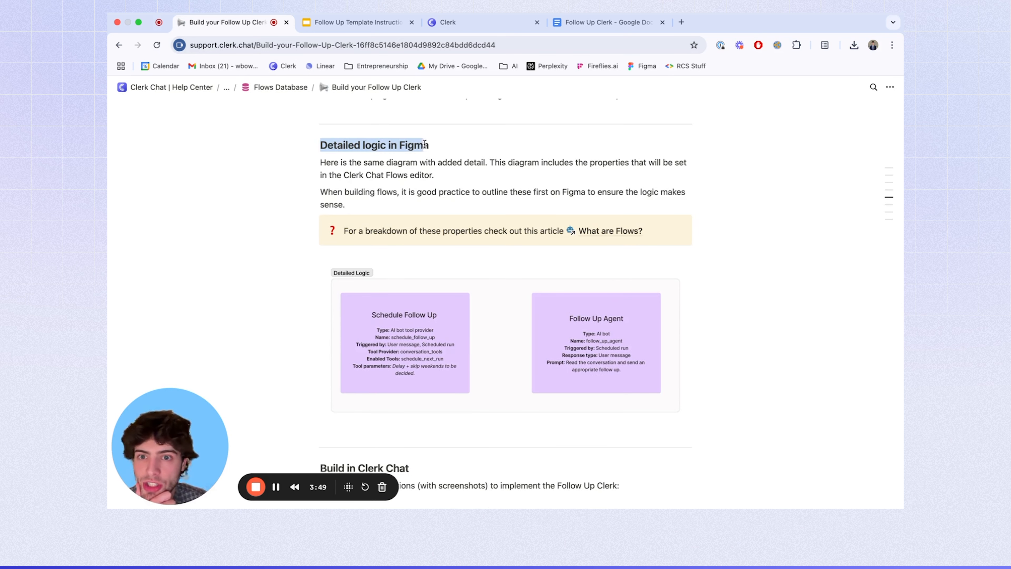
left_click(449, 143)
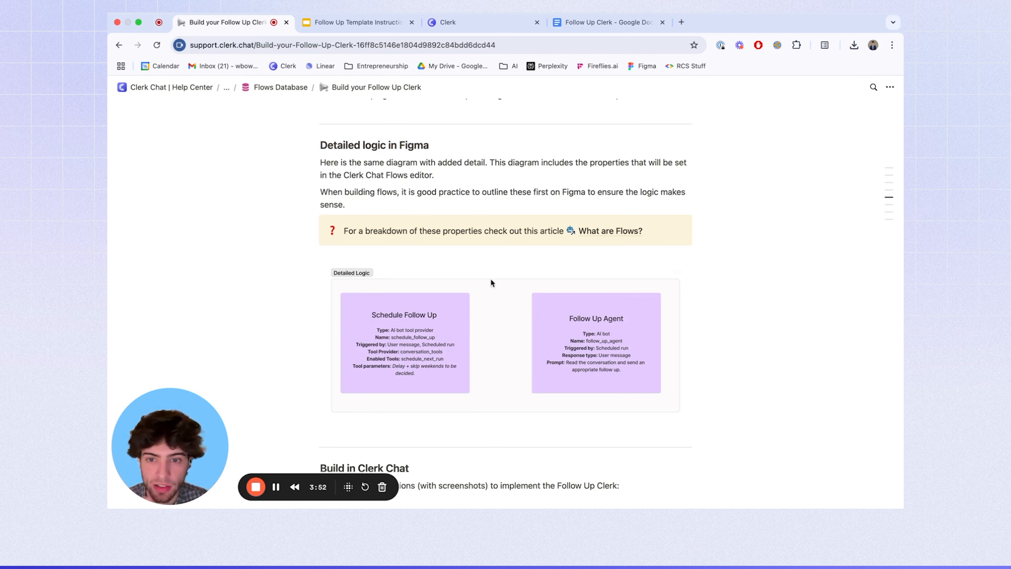
scroll(494, 380, "down", 1)
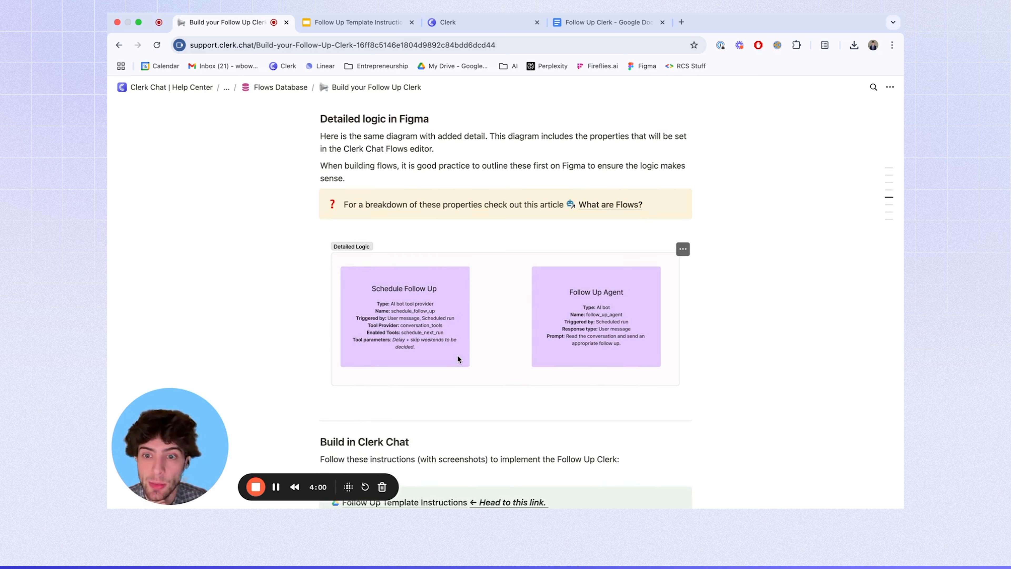
- Switch to Clerk Chat, start a new flow and open the Start node's editor to examine its properties and prompt
left_click(453, 23)
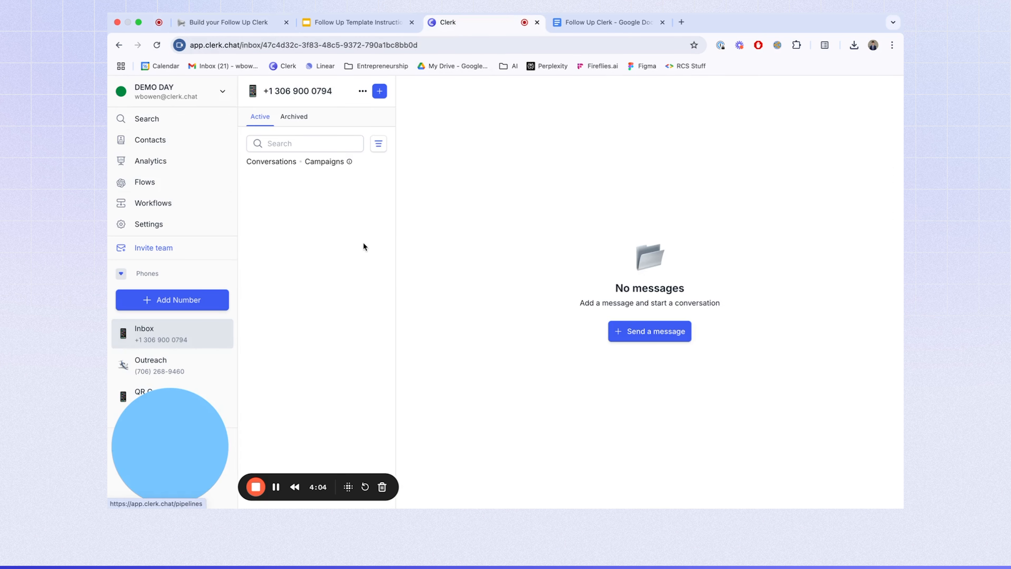
left_click(122, 181)
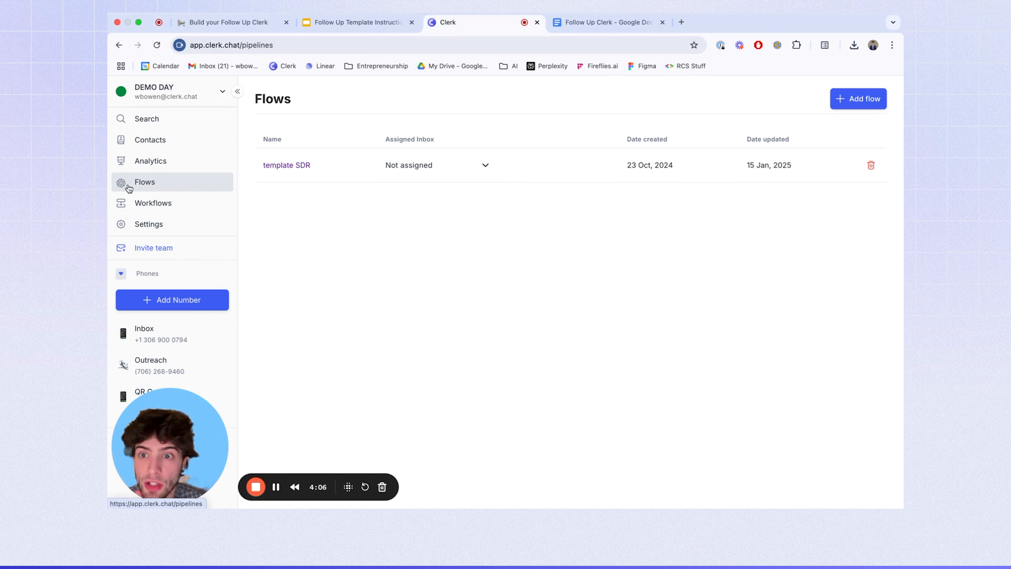
left_click(884, 101)
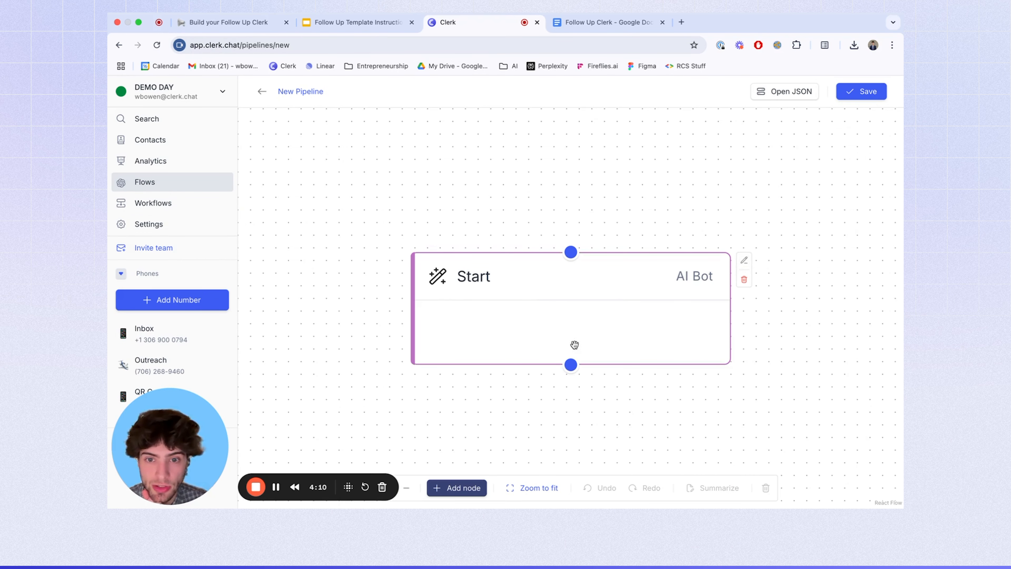
left_click(744, 260)
left_click(524, 333)
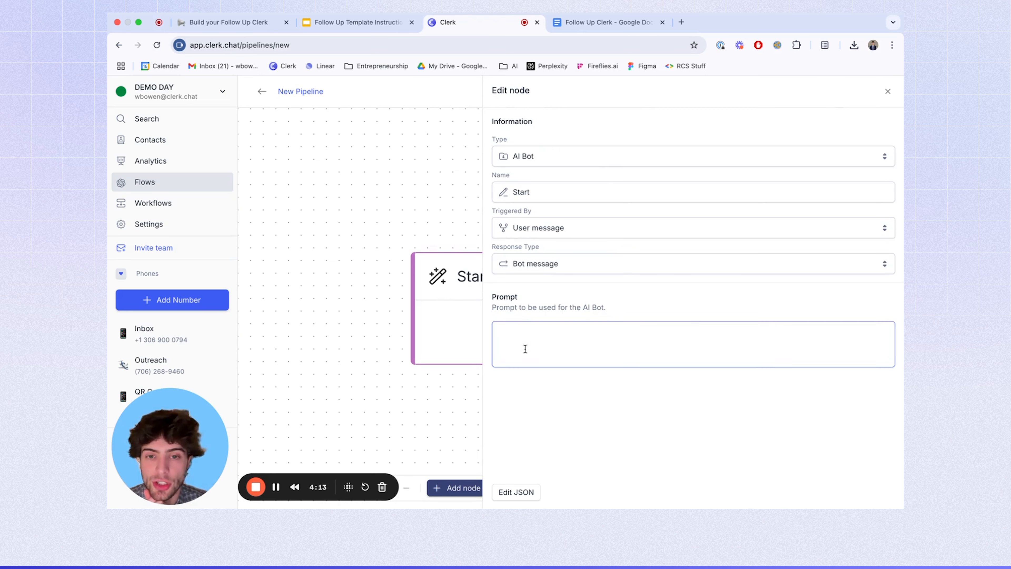
- Open the What are Flows? article linked from the detailed logic section and look over its table of contents
left_click(225, 22)
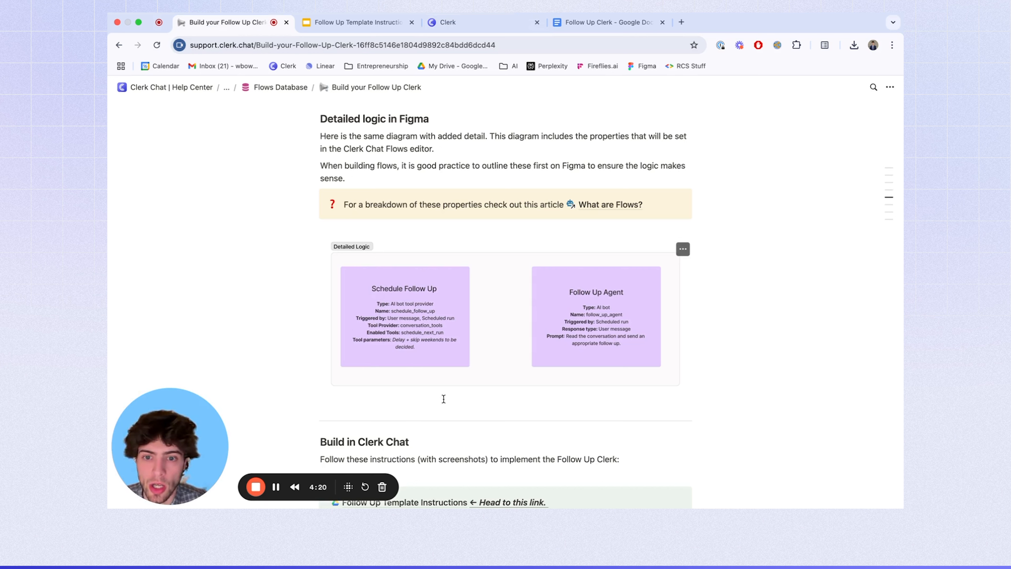
left_click(601, 208, "super")
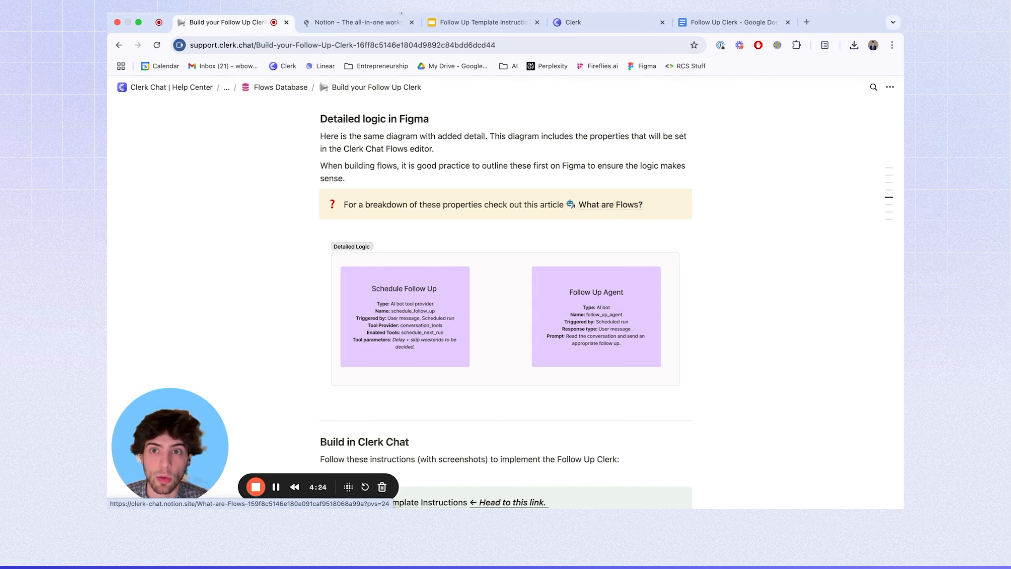
left_click(354, 21)
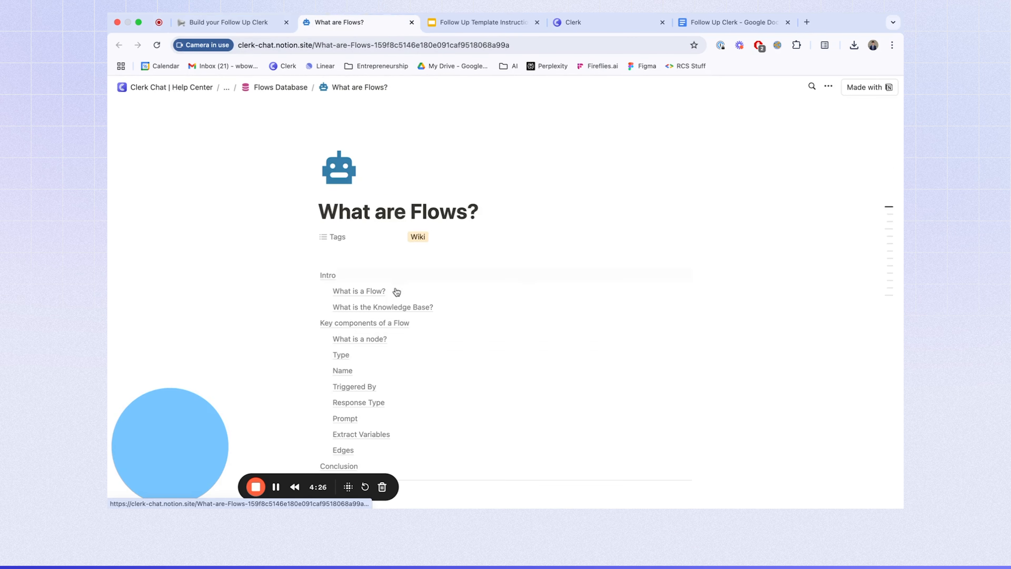
scroll(399, 241, "down", 2)
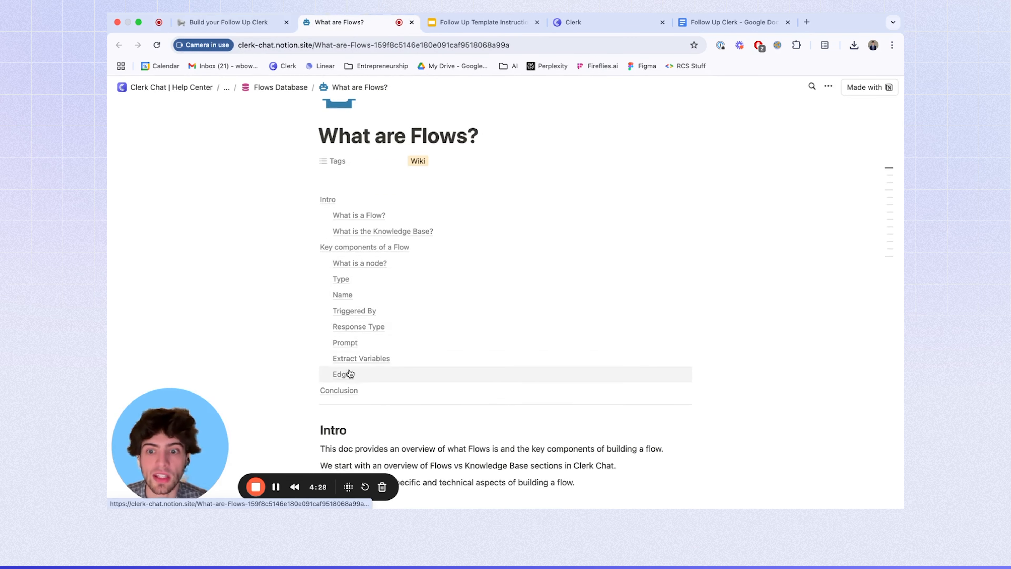
scroll(372, 285, "down", 1)
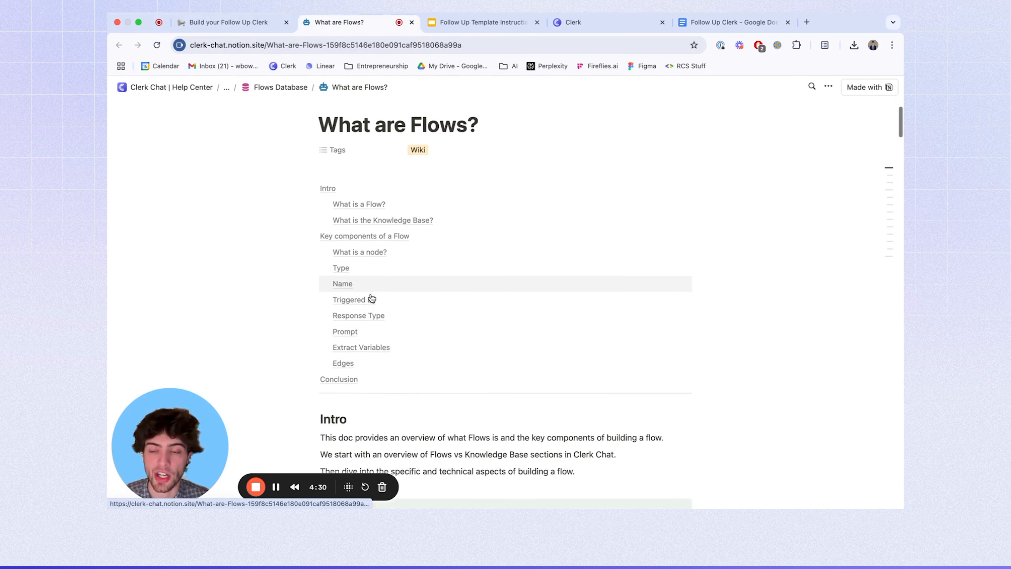
- Skim the Type, Name, Triggered By and Response Type explanations in the What are Flows? article and close it
left_click(370, 263)
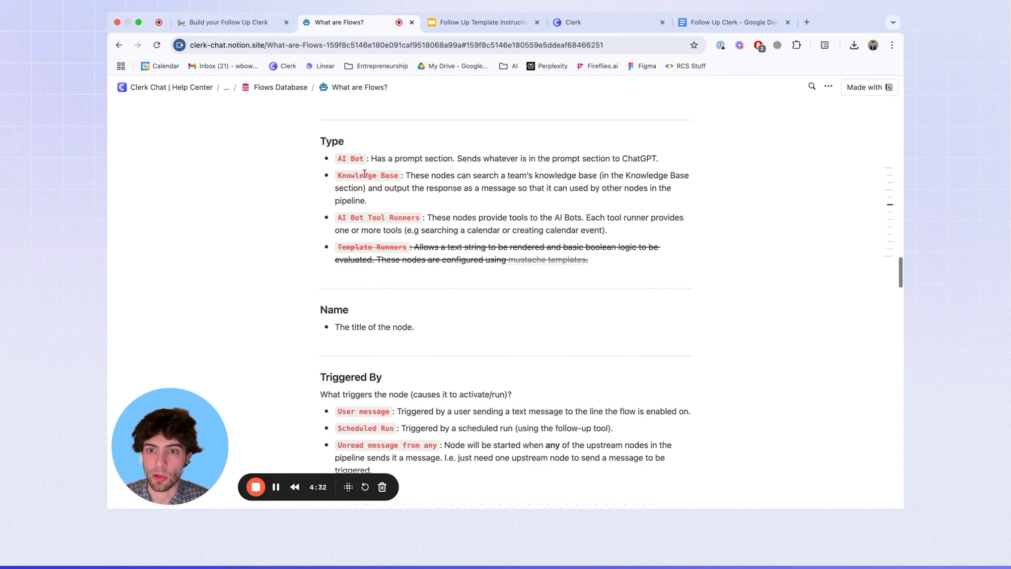
scroll(419, 234, "down", 3)
scroll(391, 279, "down", 3)
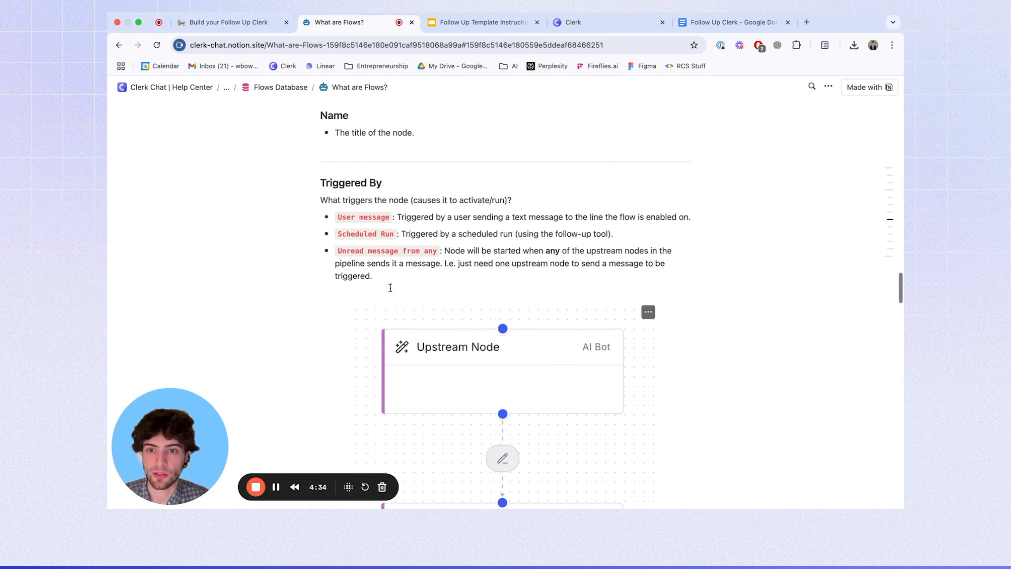
scroll(395, 294, "down", 15)
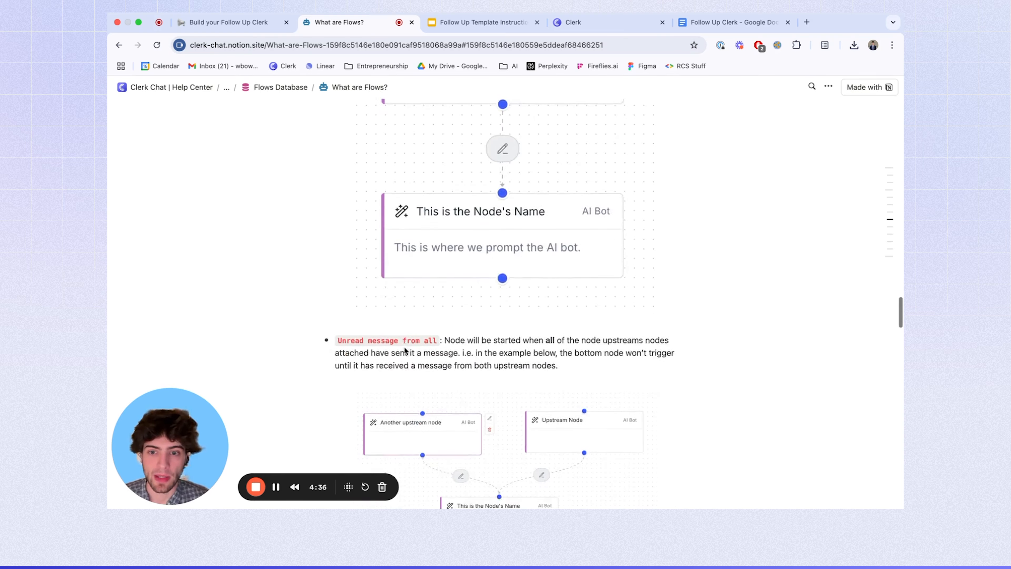
scroll(404, 348, "down", 4)
scroll(406, 348, "up", 9)
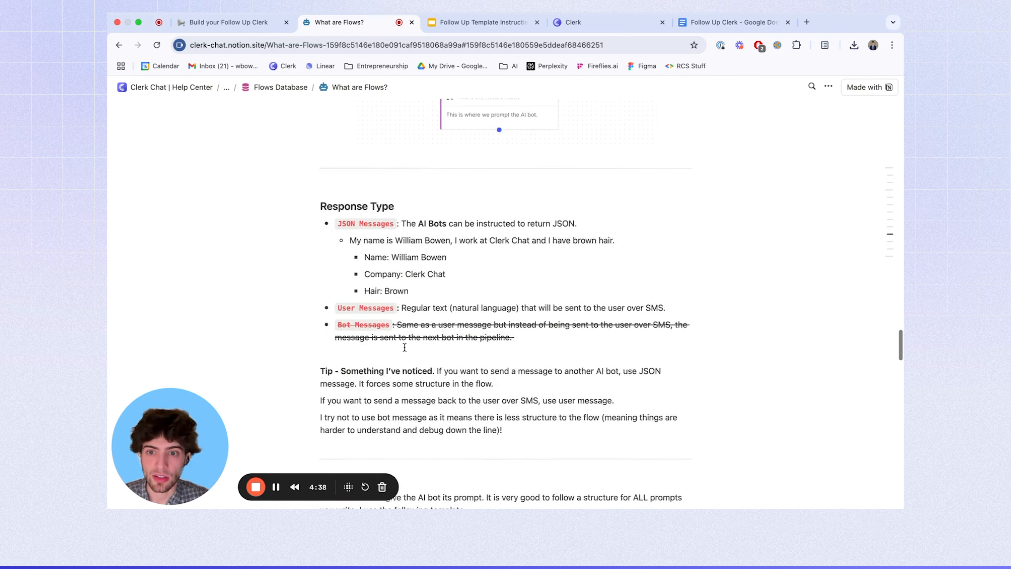
key("super+w")
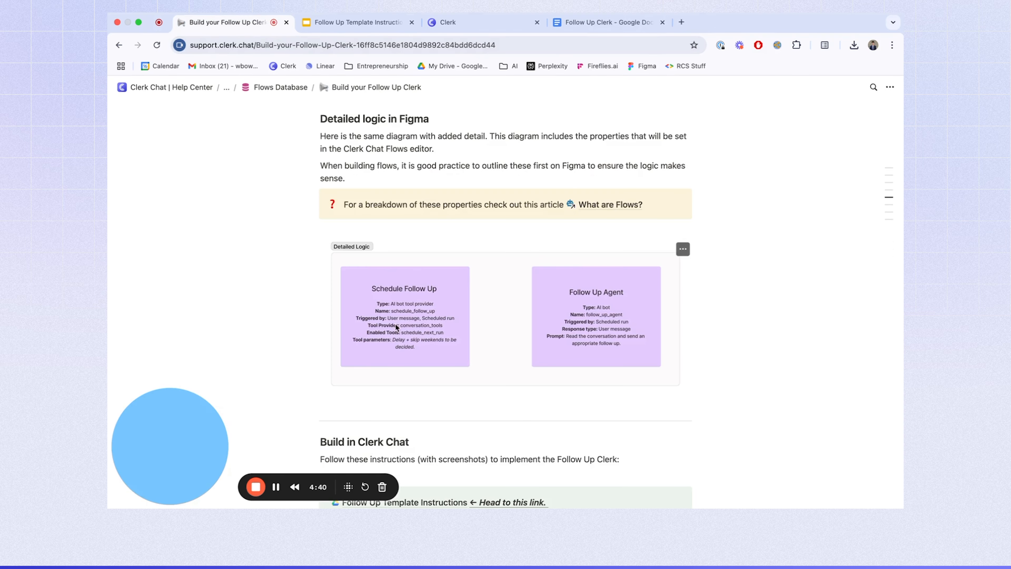
- Read from the detailed logic diagram through the Build in Clerk Chat section to the Follow Up Clerk JSON template
scroll(413, 241, "up", 2)
scroll(413, 240, "down", 3)
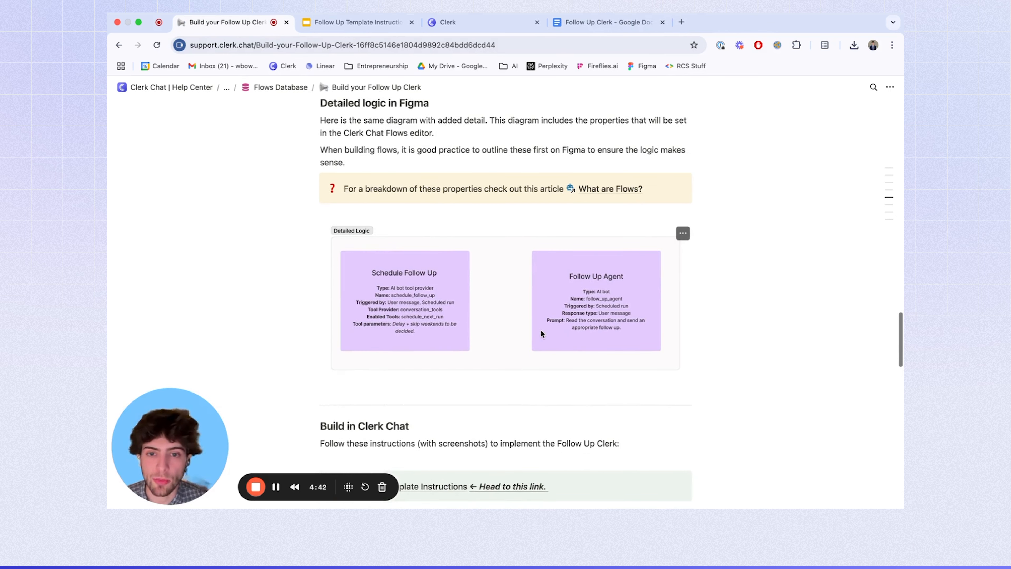
scroll(487, 332, "down", 3)
scroll(486, 334, "down", 2)
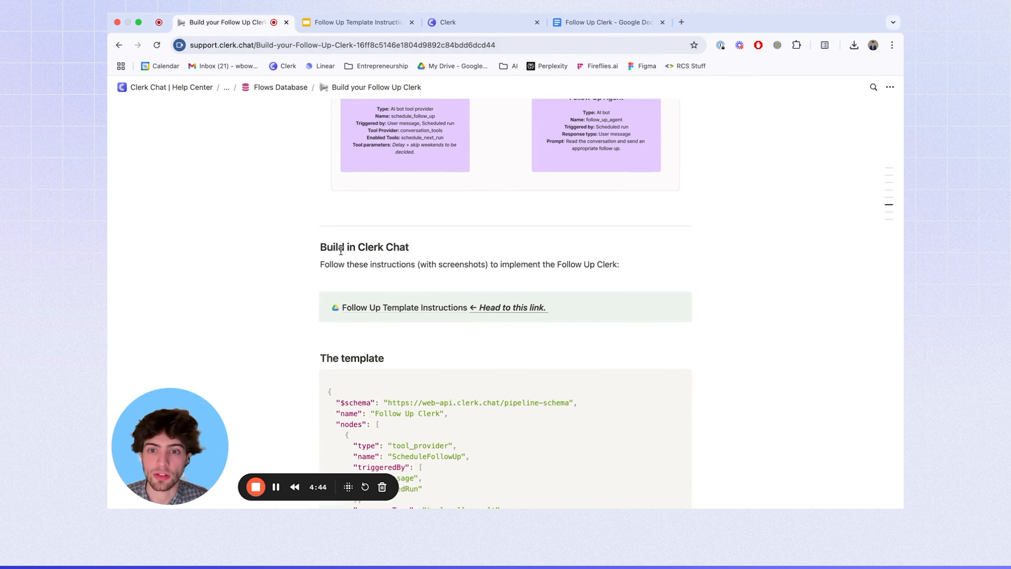
left_click_drag(327, 250, 416, 252)
left_click(414, 275)
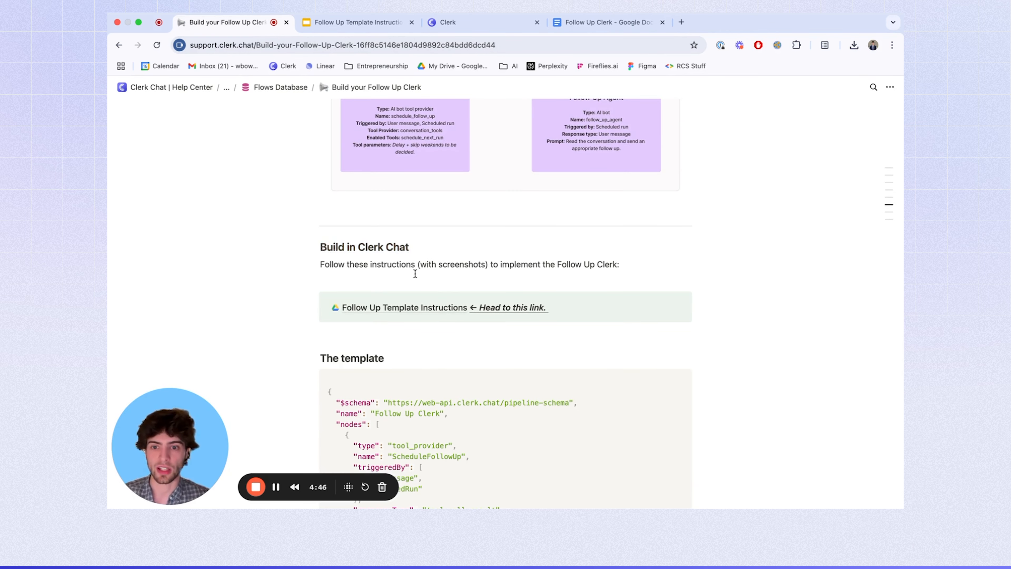
scroll(415, 273, "down", 5)
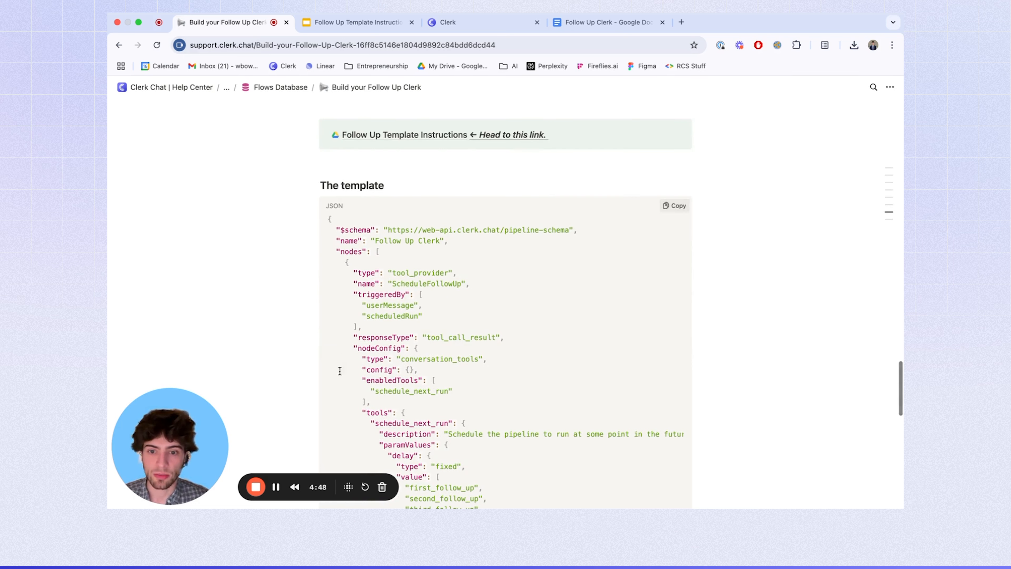
- Switch to Clerk Chat, close the Start node's editor and leave the new flow without saving it
left_click(510, 28)
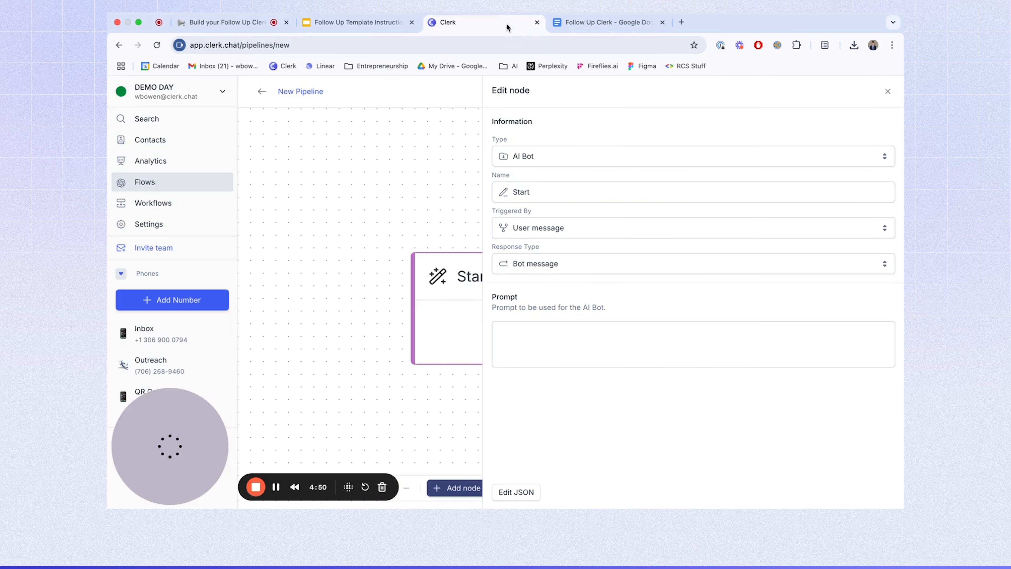
left_click(888, 94)
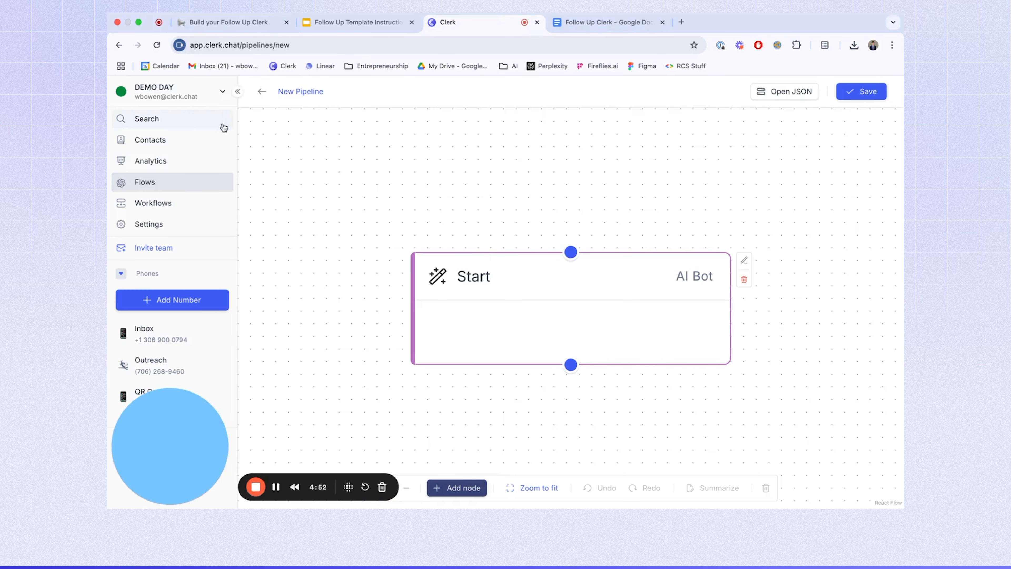
left_click(260, 92)
- Return to the help article and find the Follow Up Template Instructions link in the Build in Clerk Chat section
left_click(208, 25)
scroll(356, 206, "up", 3)
left_click_drag(320, 204, 610, 203)
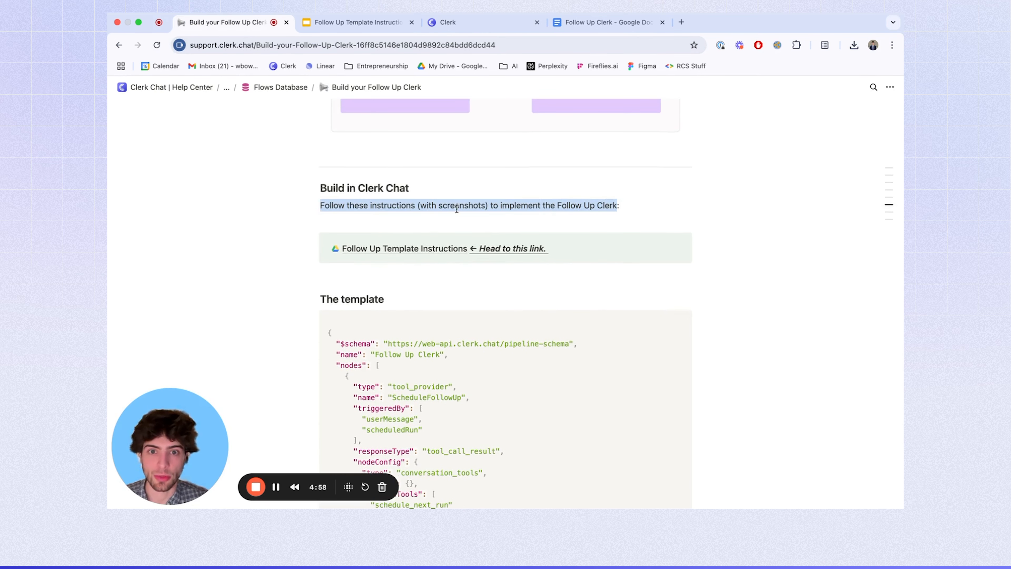
left_click(516, 204)
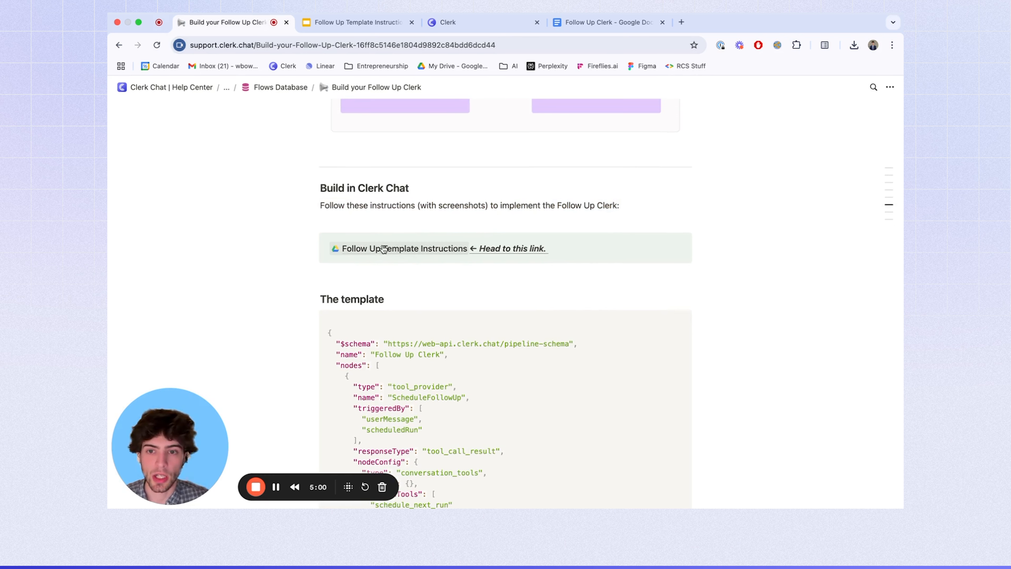
- Open the Follow Up Template Instructions slides, close the duplicate copy, and read the Sections and Copy the template slides
mouse_move(380, 251)
left_click(375, 249)
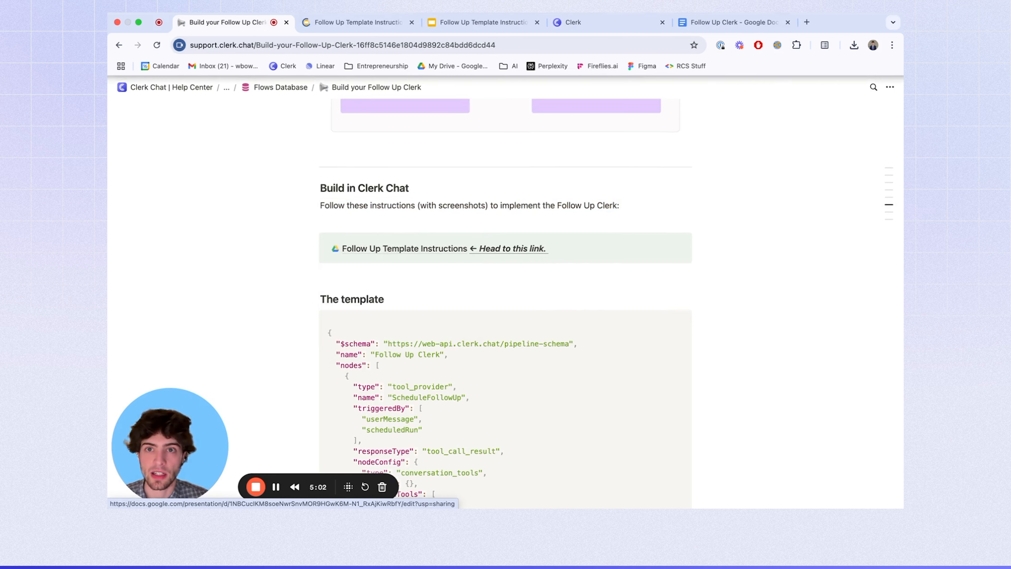
left_click(537, 22)
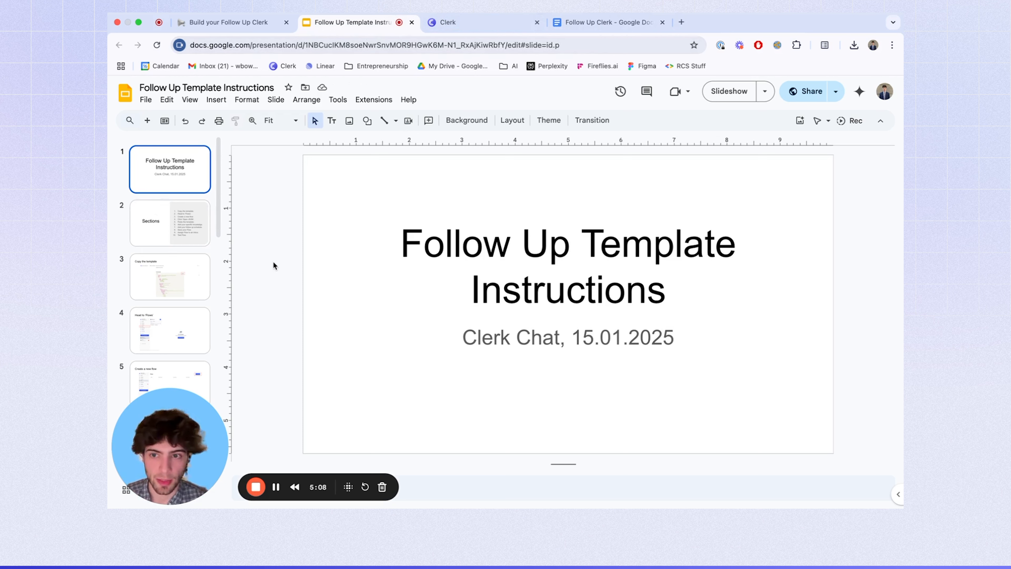
key("Down")
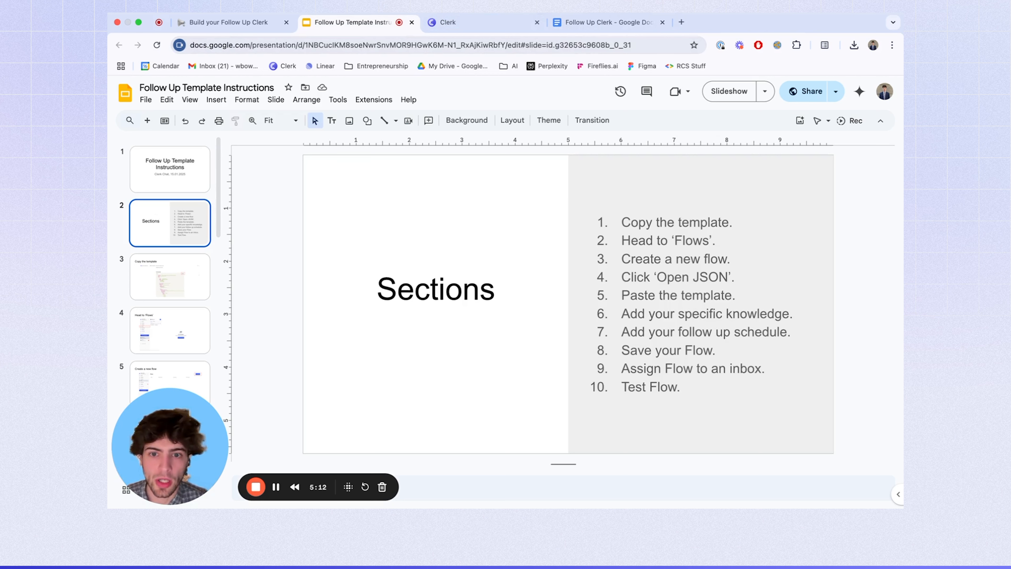
key("Down")
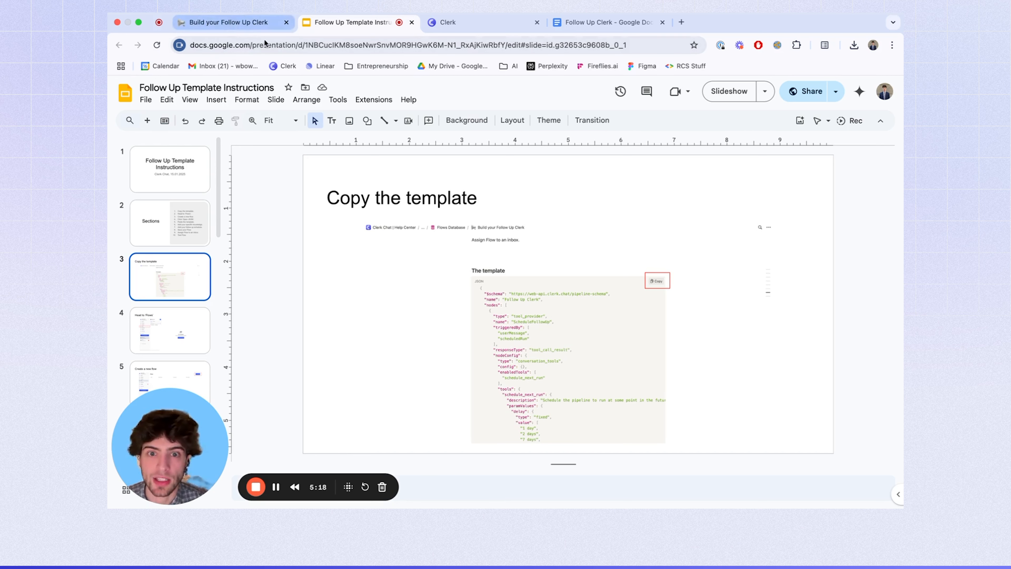
- Return to the help article and copy the complete Follow Up Clerk JSON template, skimming through its code
left_click(229, 22)
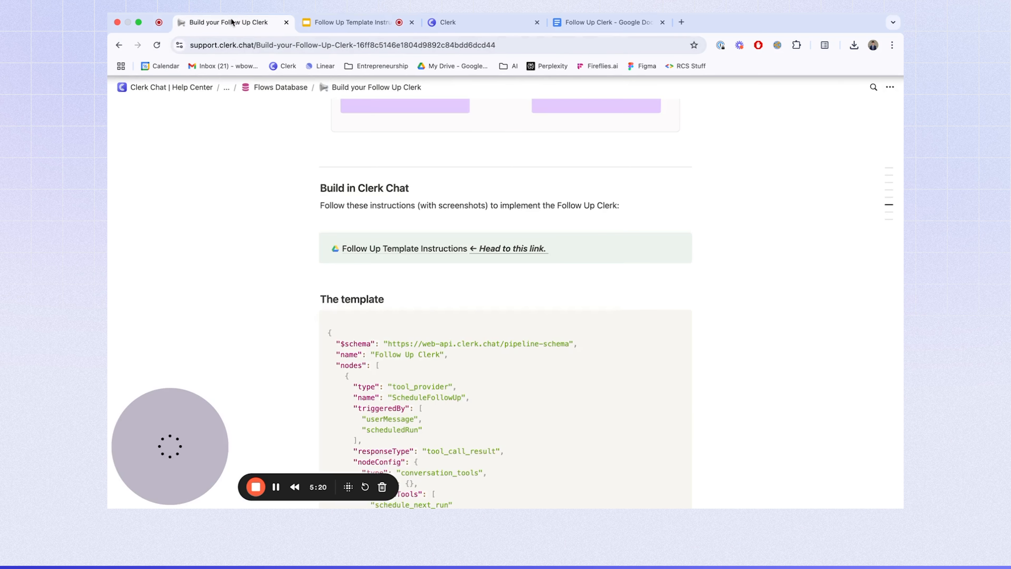
scroll(483, 301, "down", 3)
left_click(673, 193)
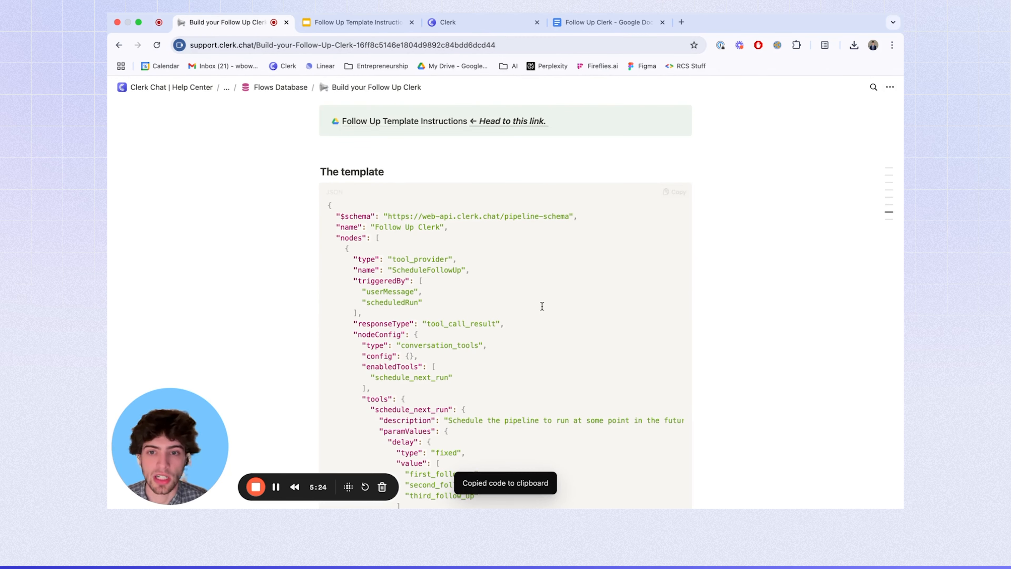
scroll(544, 330, "down", 5)
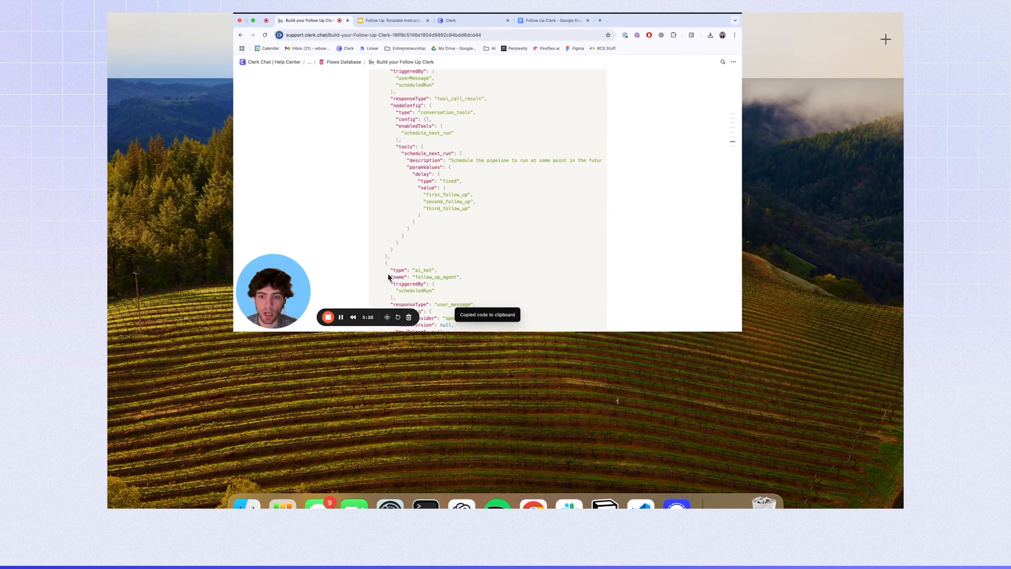
scroll(510, 319, "down", 8)
scroll(510, 319, "up", 15)
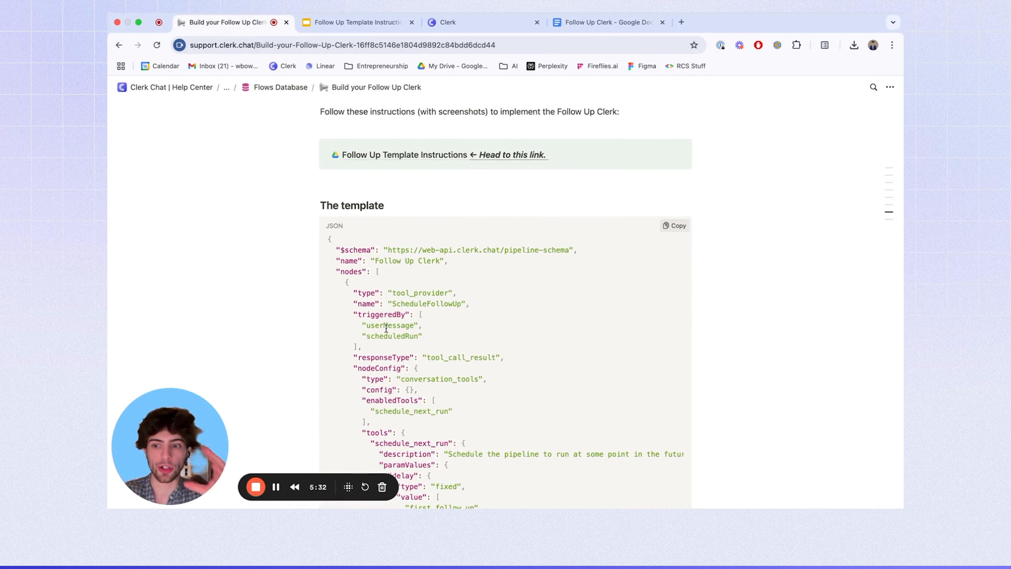
- Check the Head to 'Flows' instruction slide, then show the Flows page in Clerk Chat
left_click(346, 23)
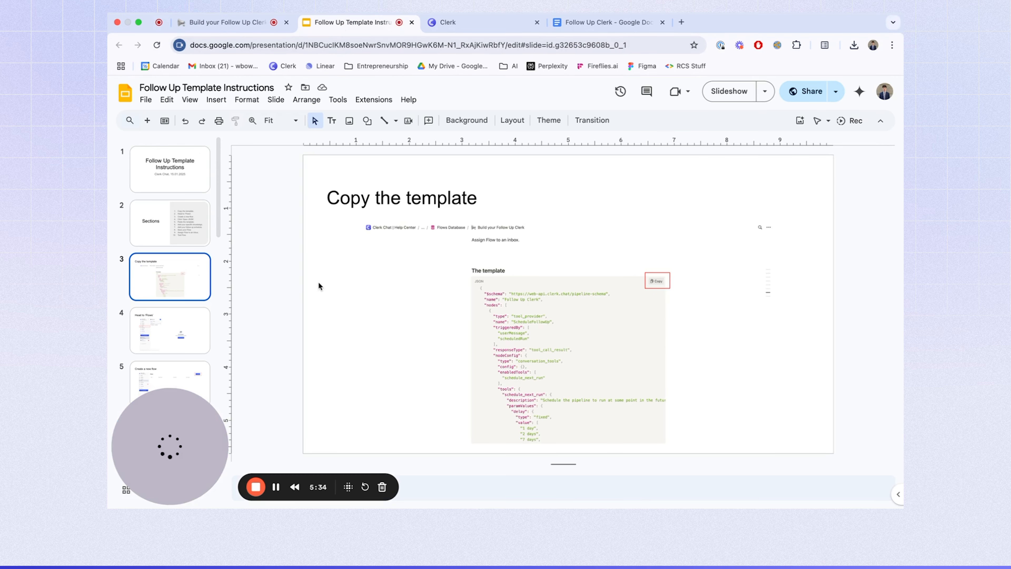
key("Down")
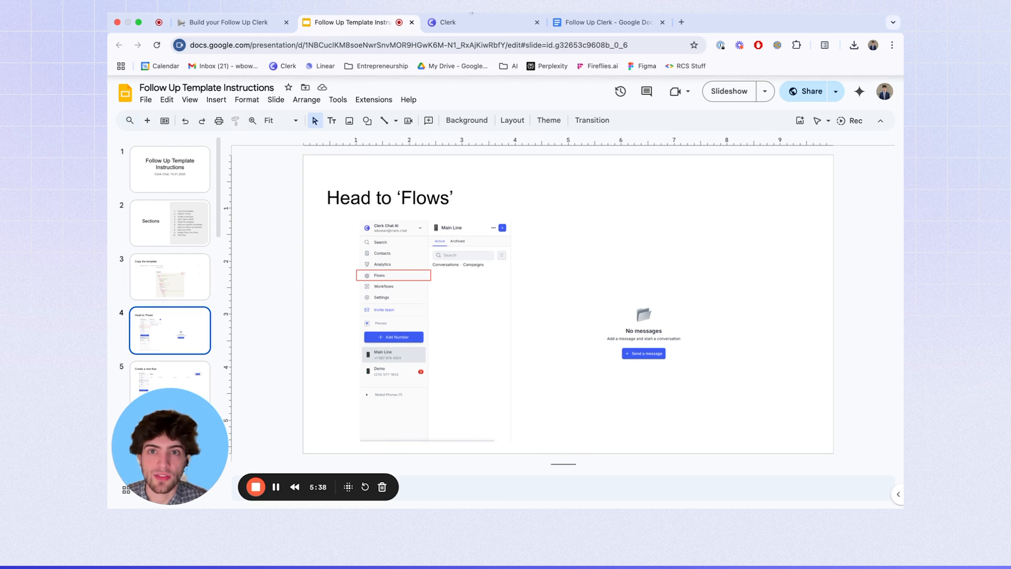
left_click(476, 24)
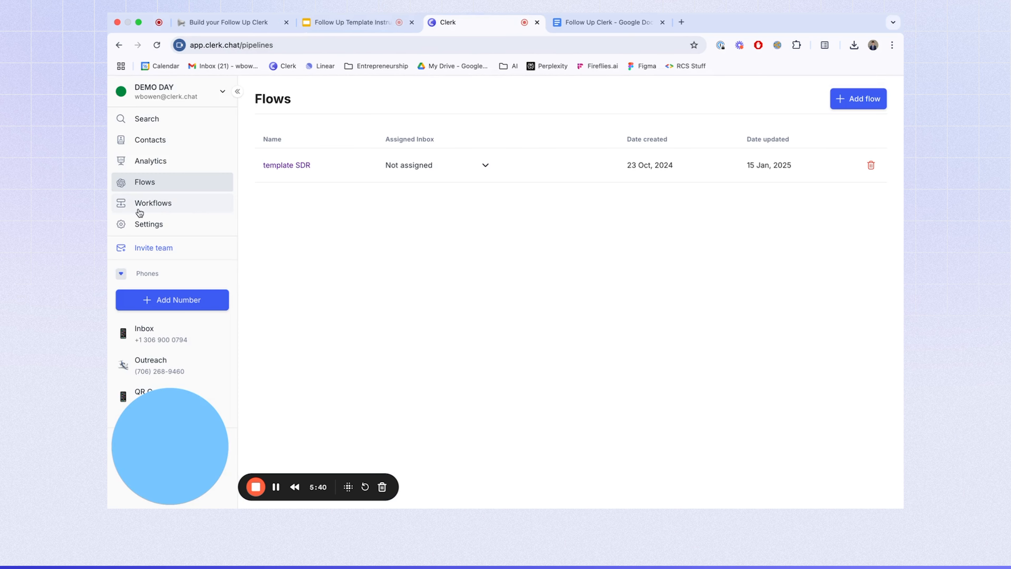
left_click(180, 331)
left_click(164, 186)
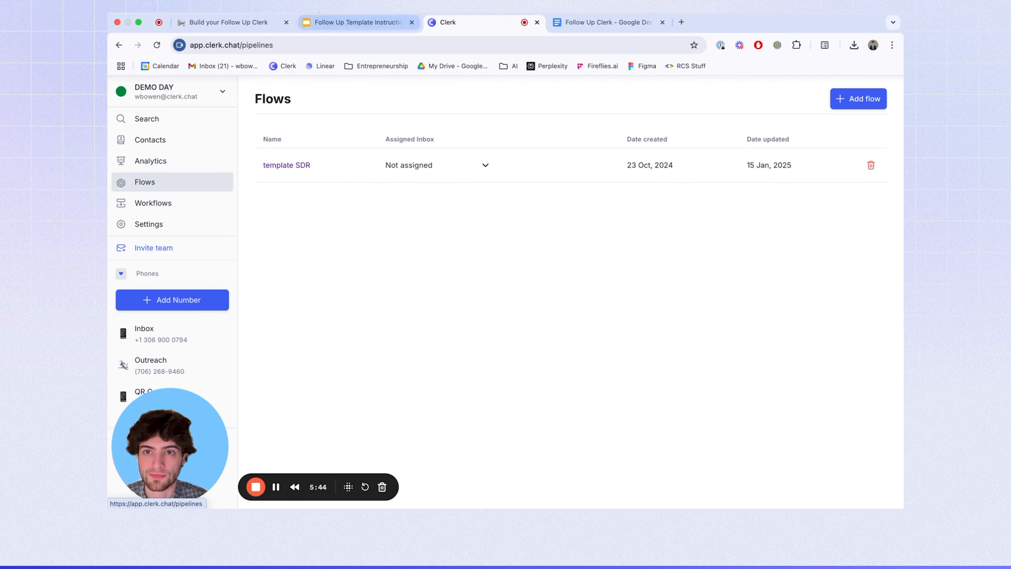
- Read the Create a new flow instruction slide and add a new flow in Clerk Chat
left_click(344, 23)
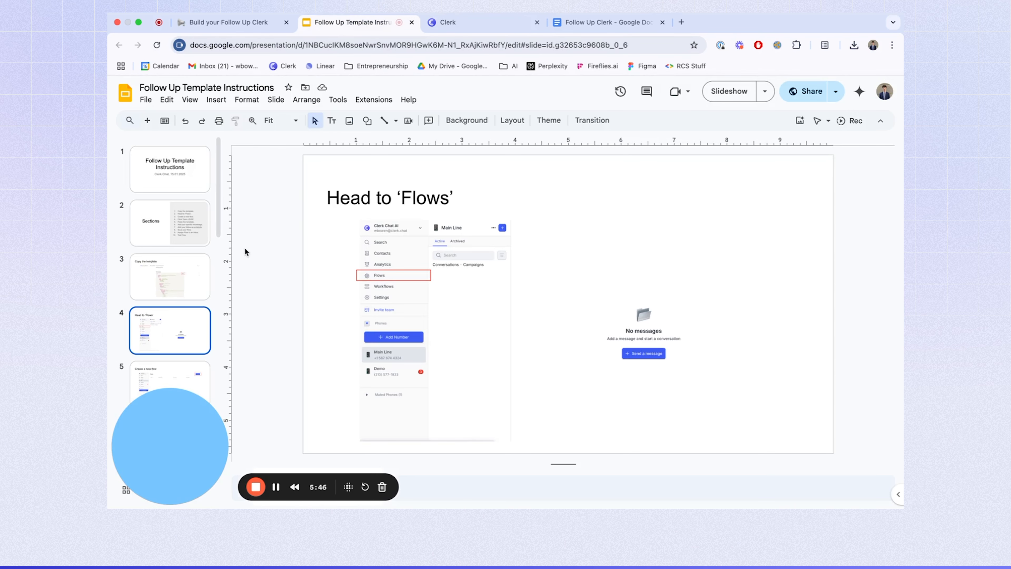
key("Down")
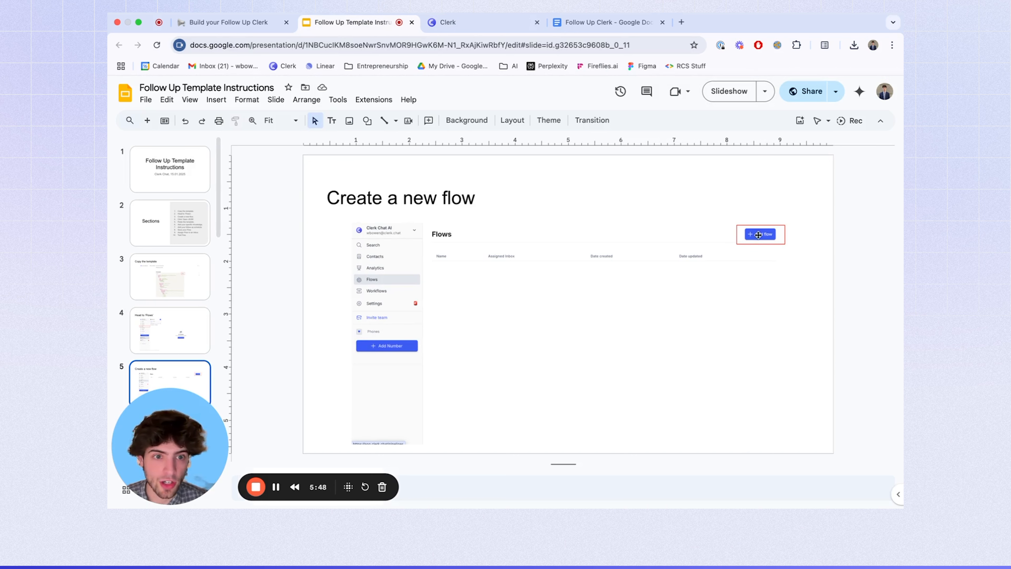
left_click(442, 23)
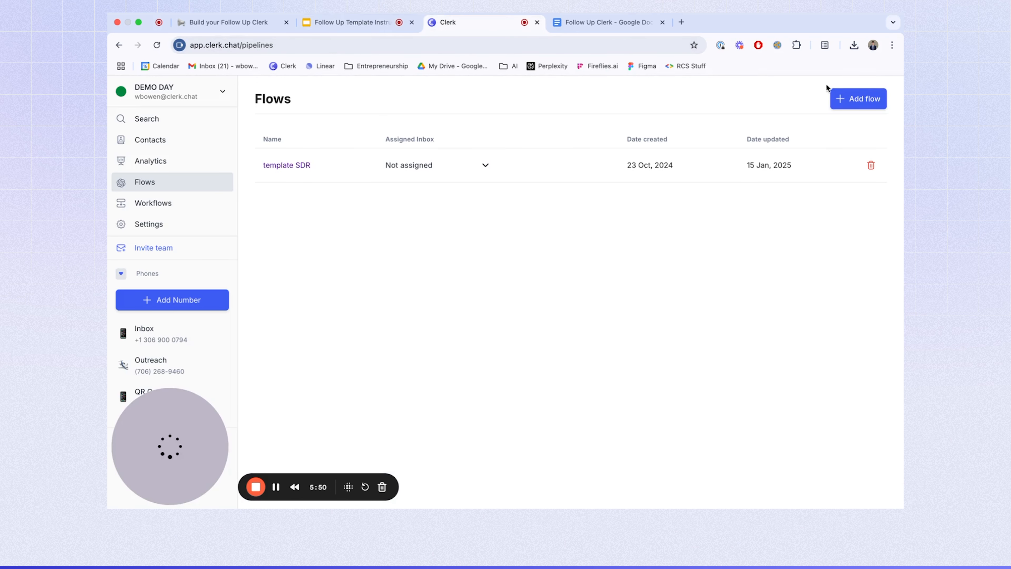
left_click(865, 98)
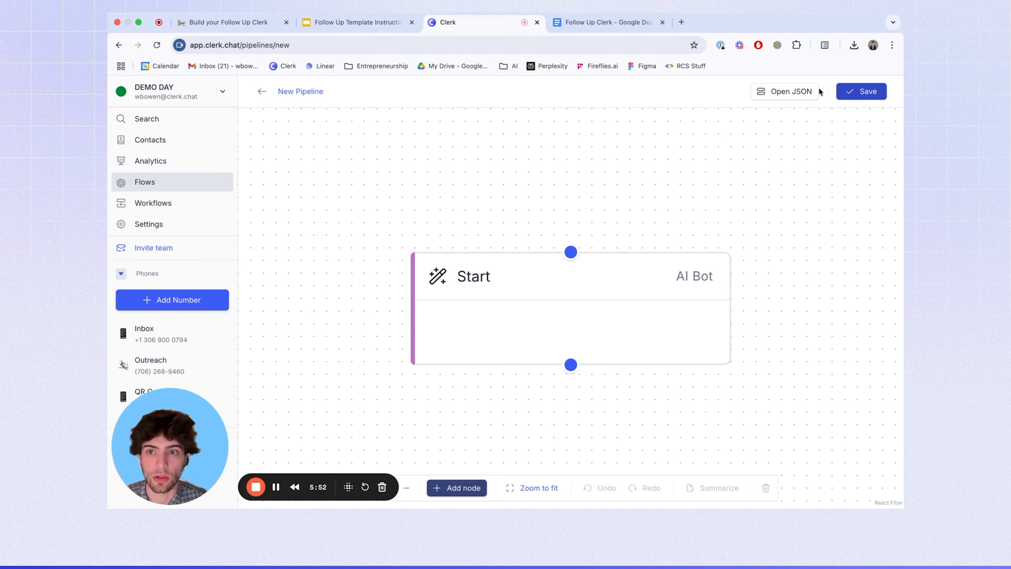
- Read the 'Open JSON' instruction slide and open the new flow's JSON in Clerk Chat
left_click(366, 24)
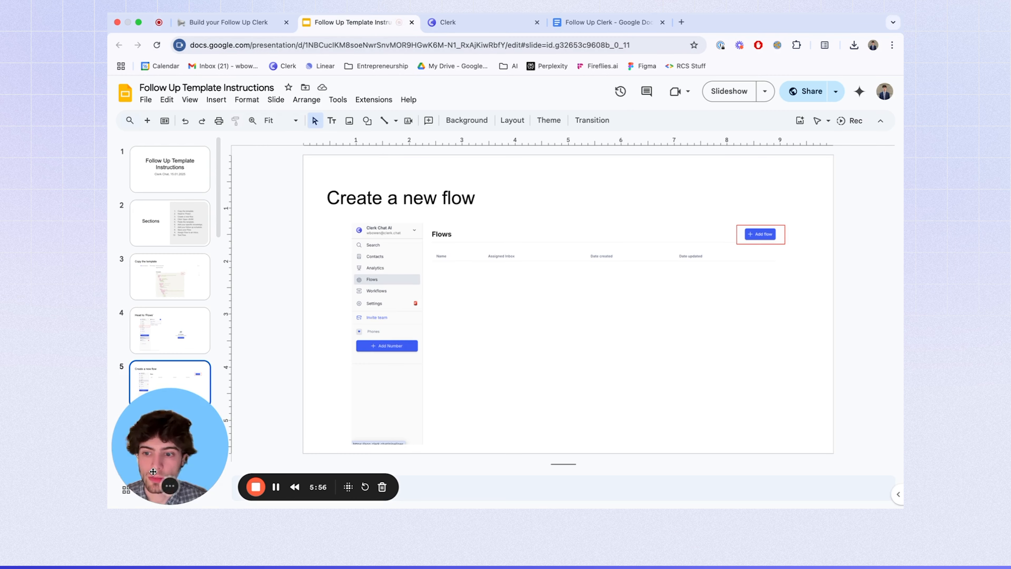
left_click_drag(170, 446, 841, 447)
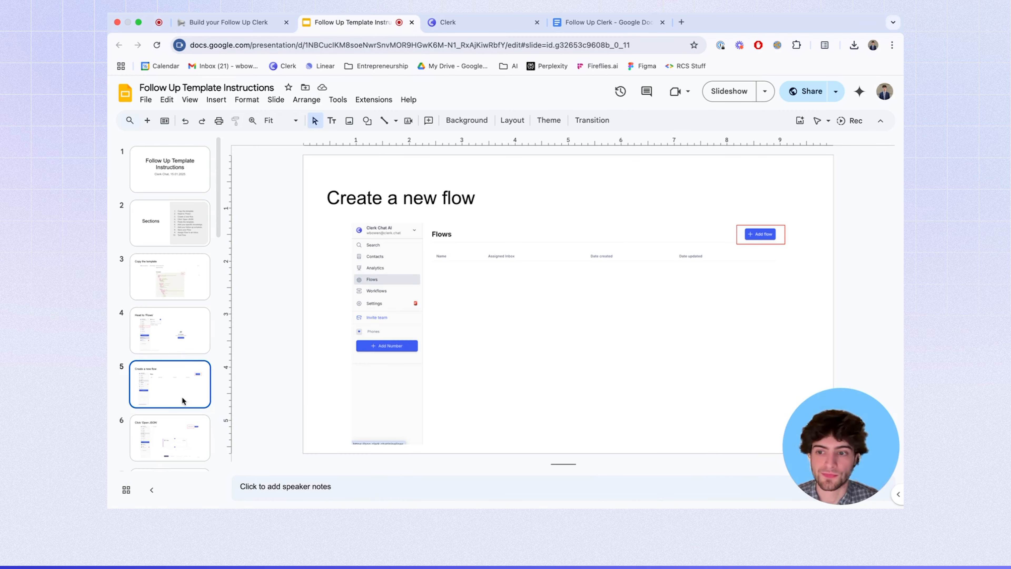
key("Down")
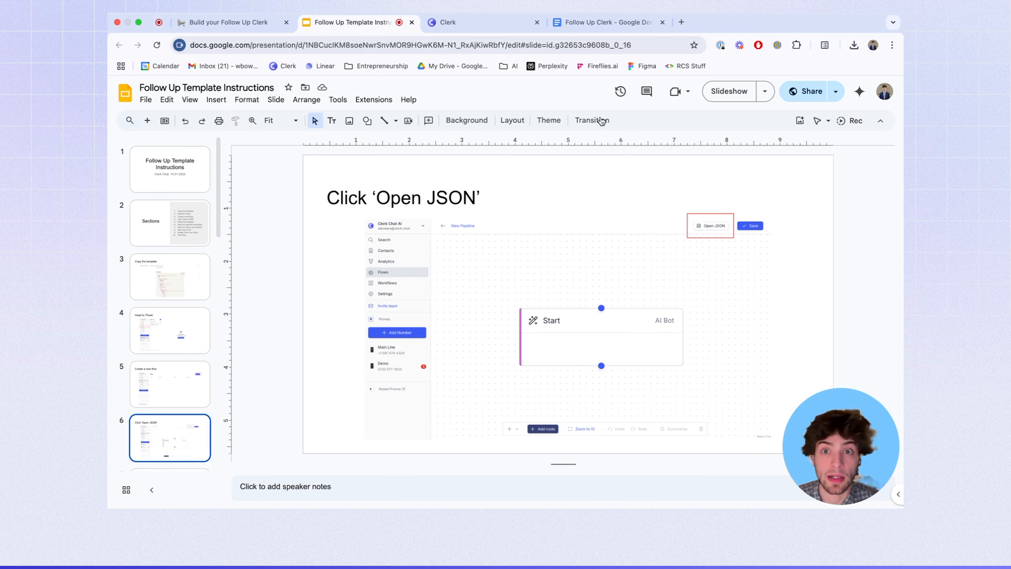
left_click(466, 22)
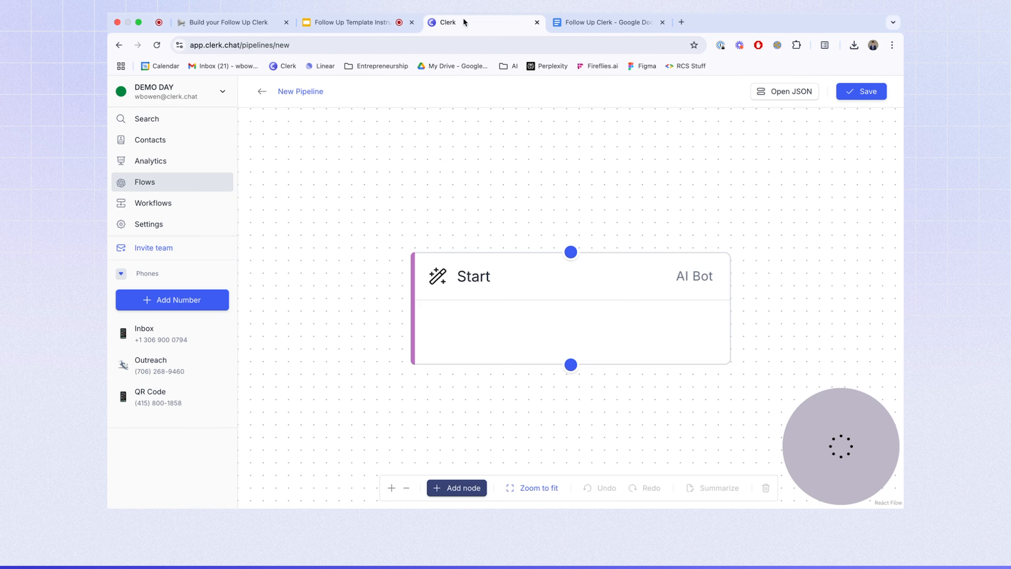
left_click(780, 100)
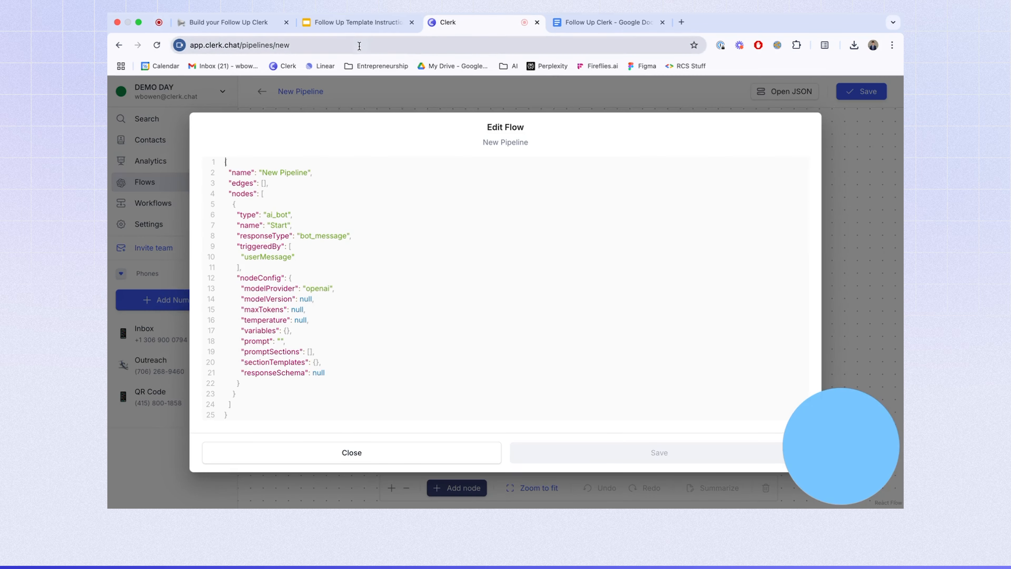
- Read the Paste the template instruction slide and delete all the default JSON code from the new flow in Clerk Chat
left_click(356, 23)
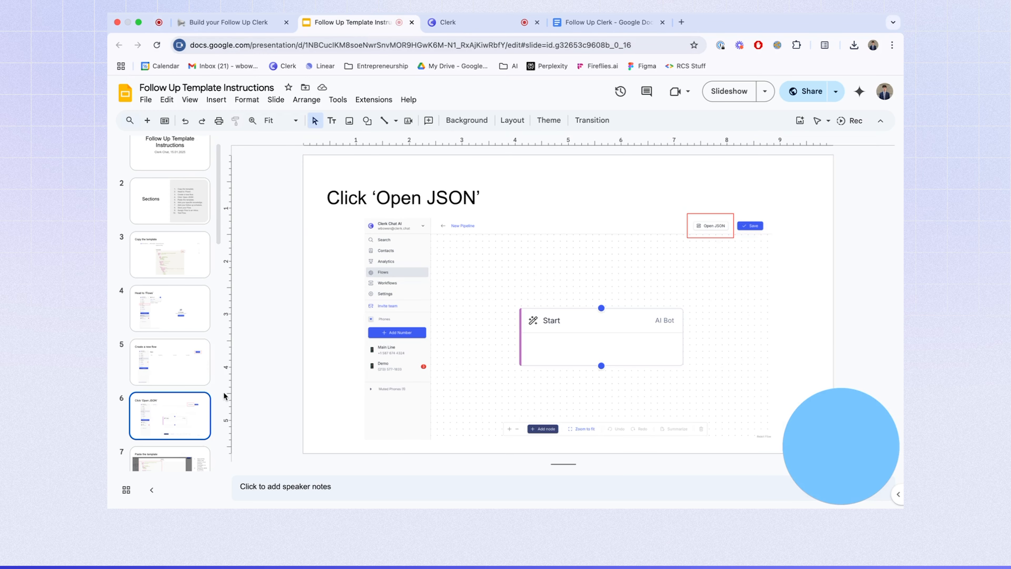
key("Down")
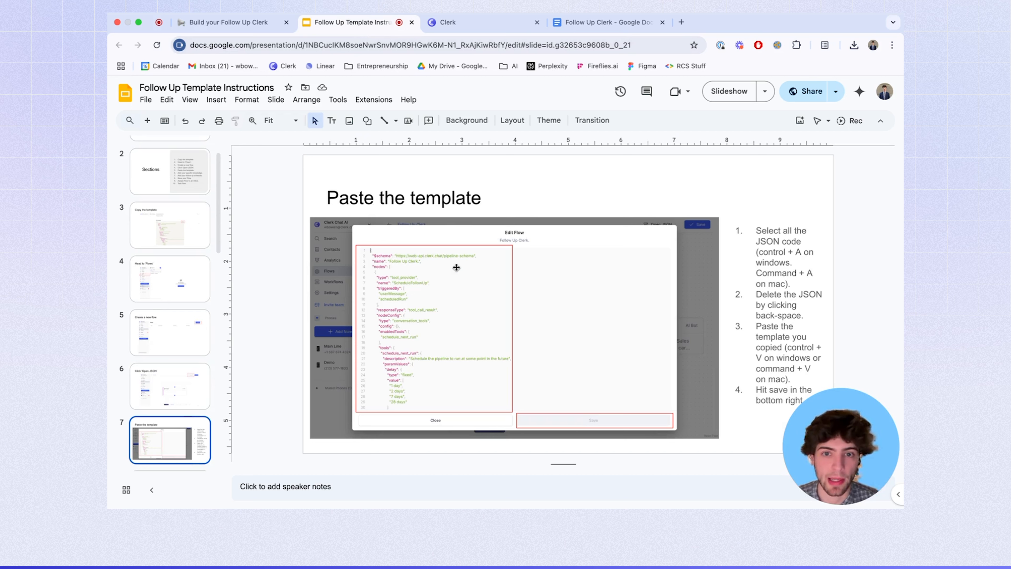
scroll(151, 399, "down", 3)
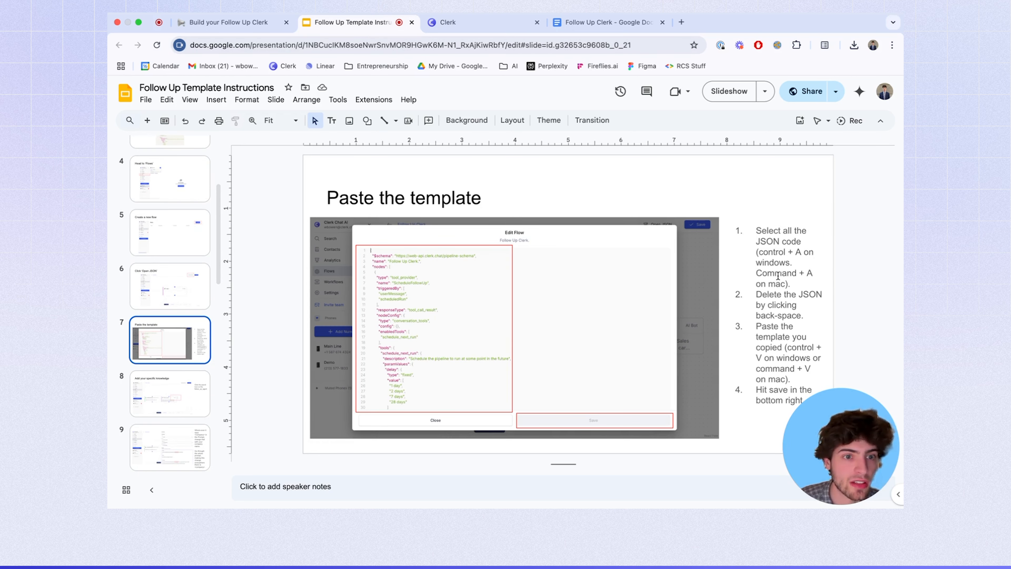
left_click(469, 25)
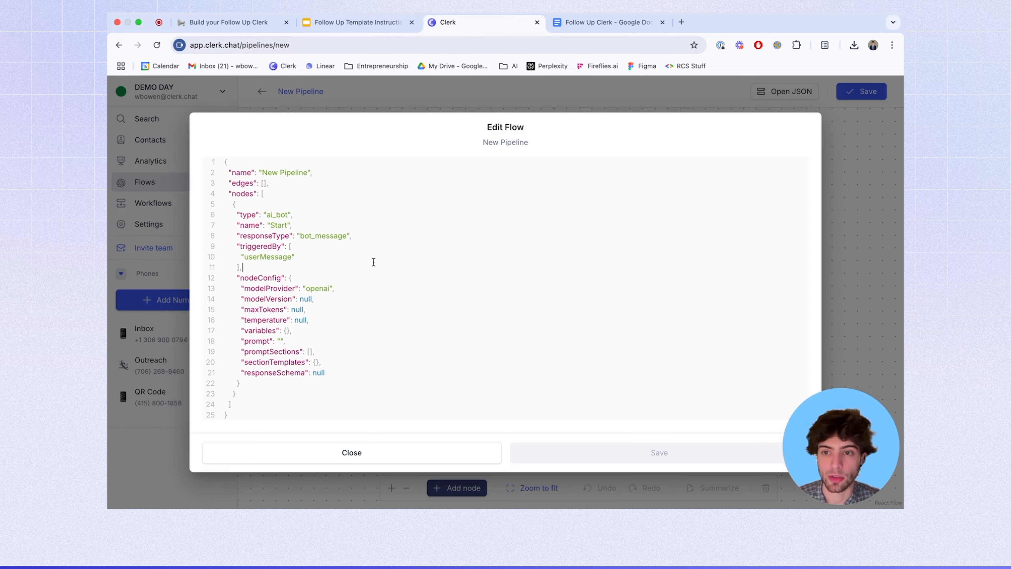
key("super+a")
left_click_drag(241, 414, 227, 158)
left_click(370, 22)
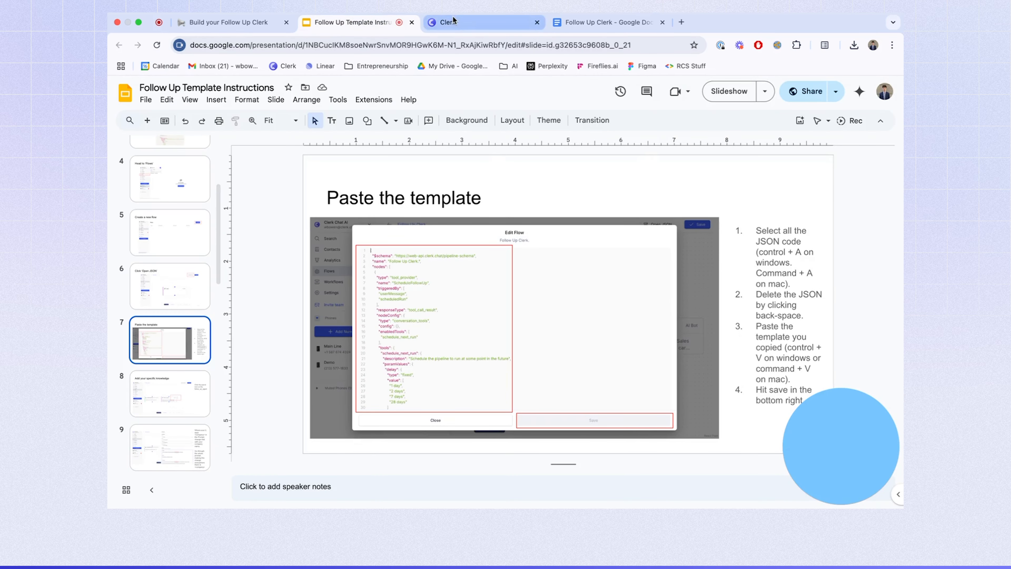
left_click(462, 23)
key("BackSpace")
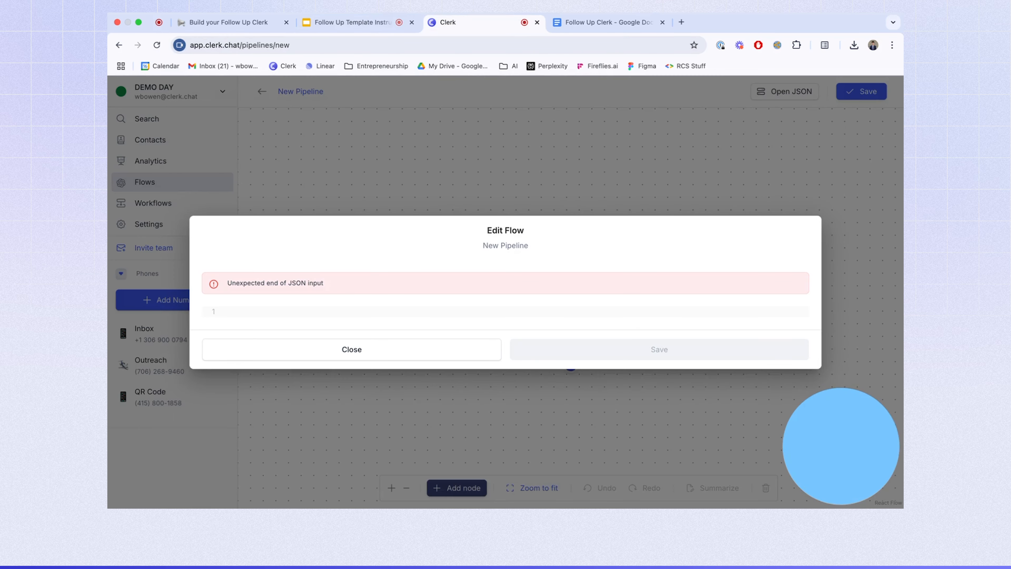
- Paste the copied Follow Up Clerk template into the empty JSON editor, recheck the instruction slide, and save the flow
left_click(344, 28)
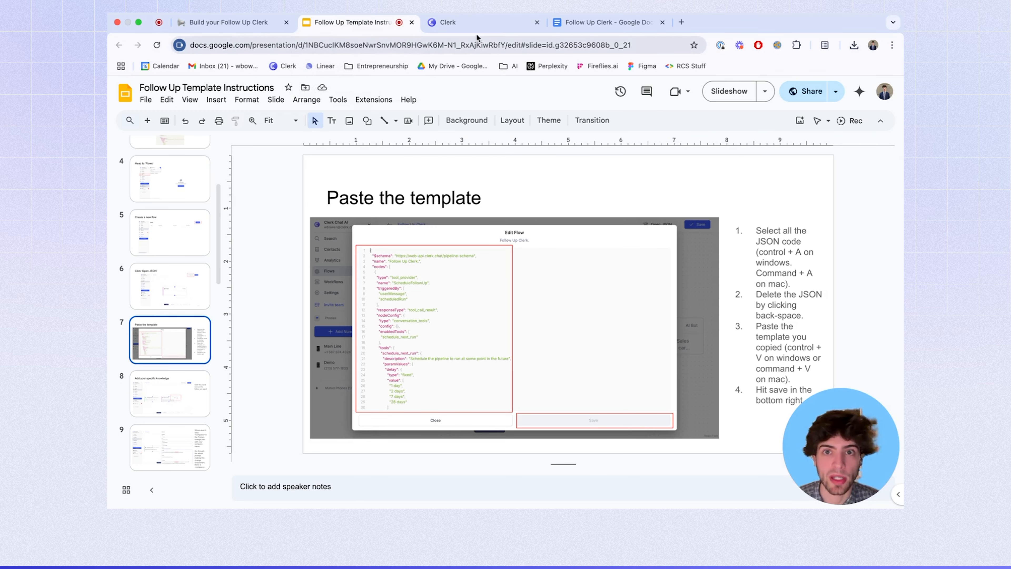
left_click(479, 18)
key("super+v")
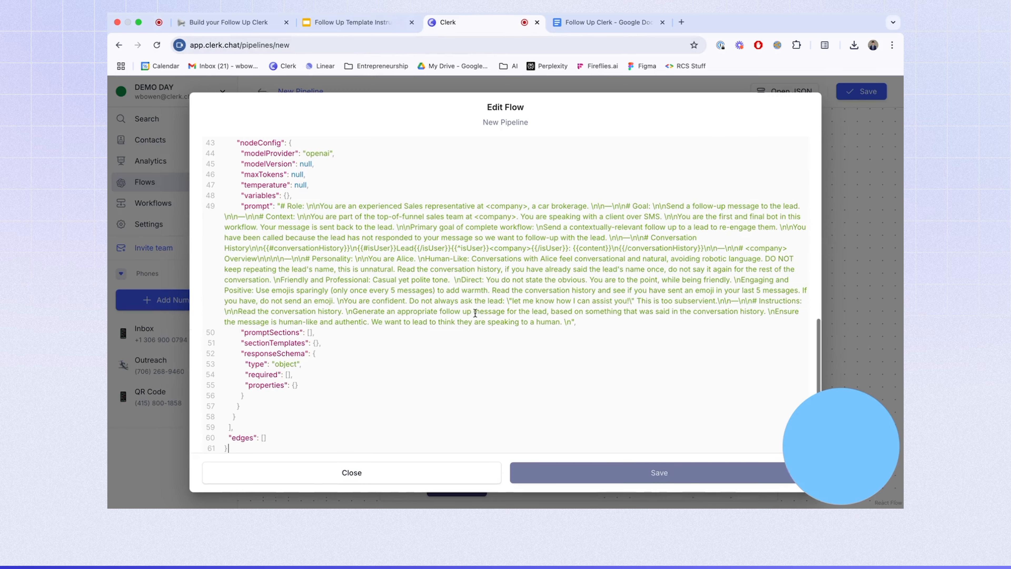
left_click(204, 22)
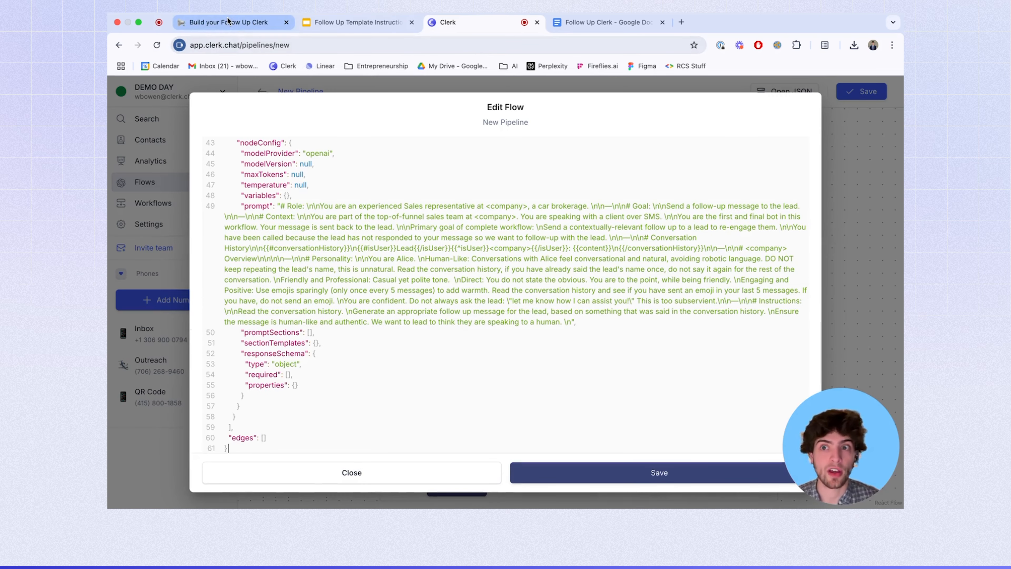
left_click(442, 22)
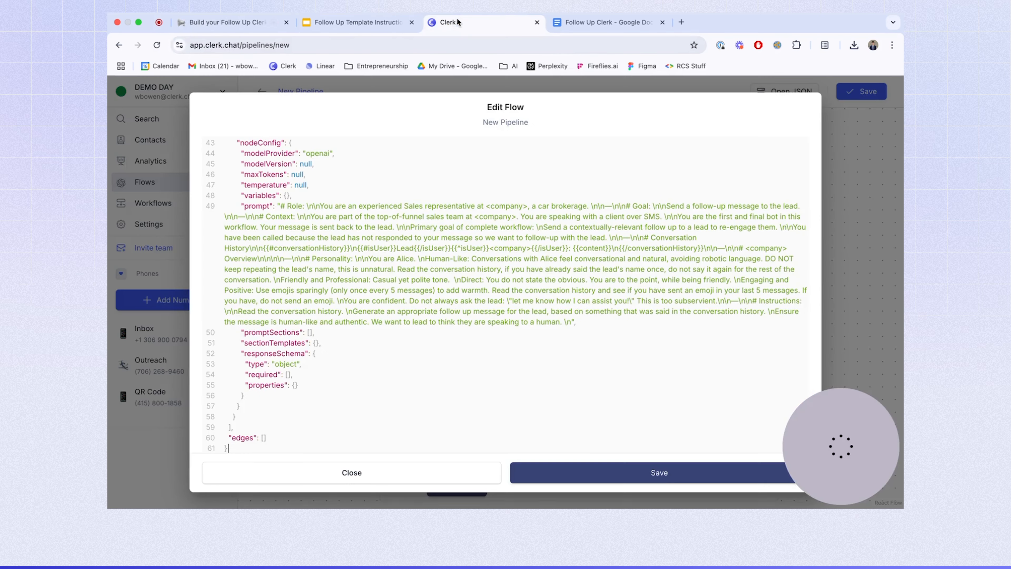
left_click(358, 22)
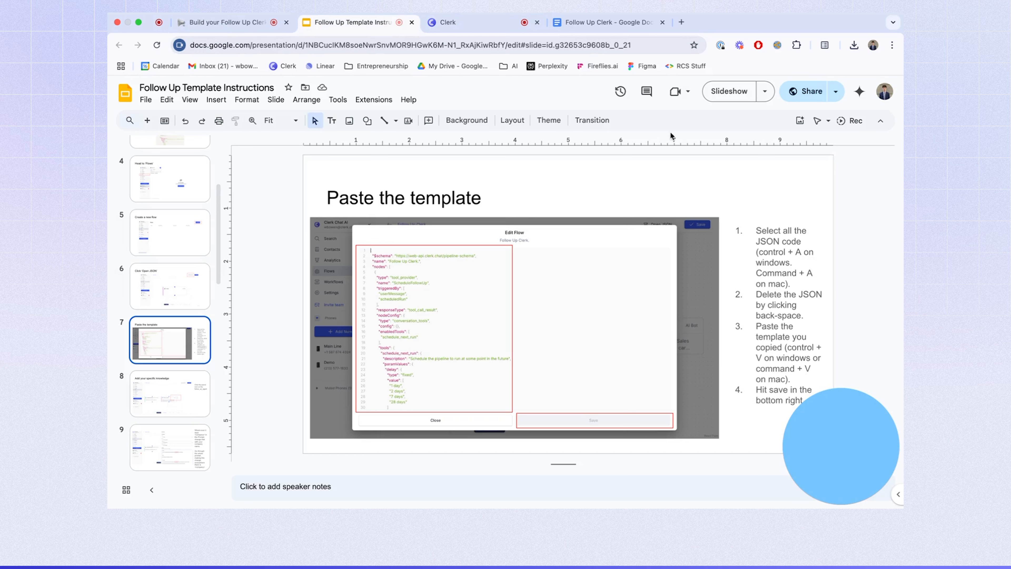
left_click(448, 22)
left_click(539, 474)
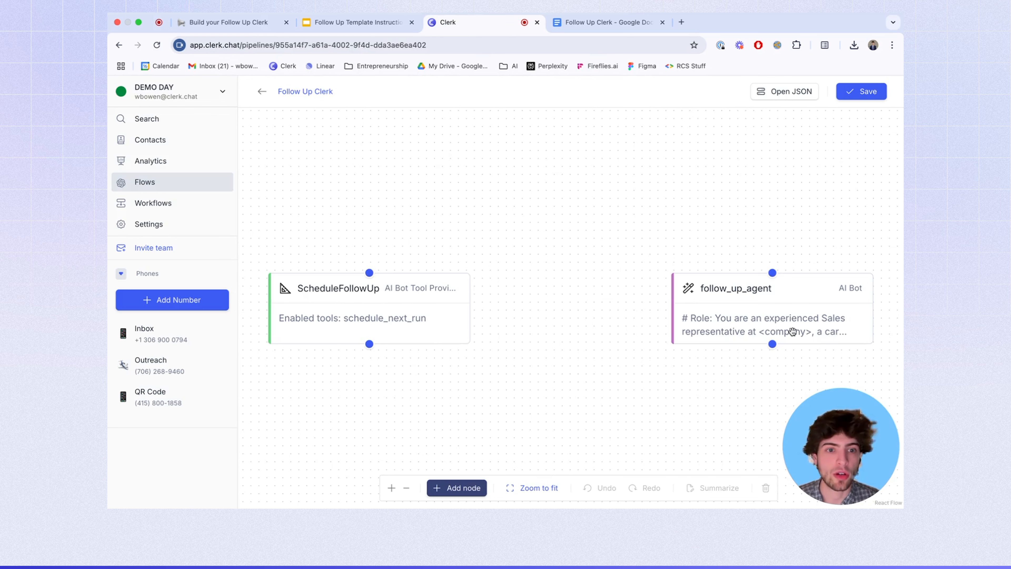
- Go back to the help article's High-level logic diagram to compare its two nodes with the imported flow
left_click(229, 22)
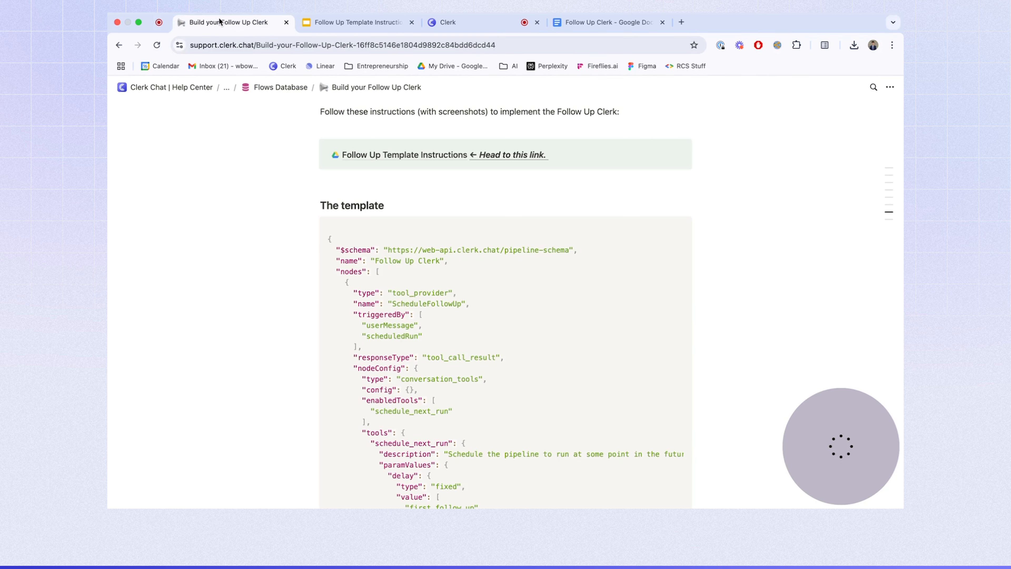
scroll(399, 307, "down", 10)
scroll(399, 307, "up", 6)
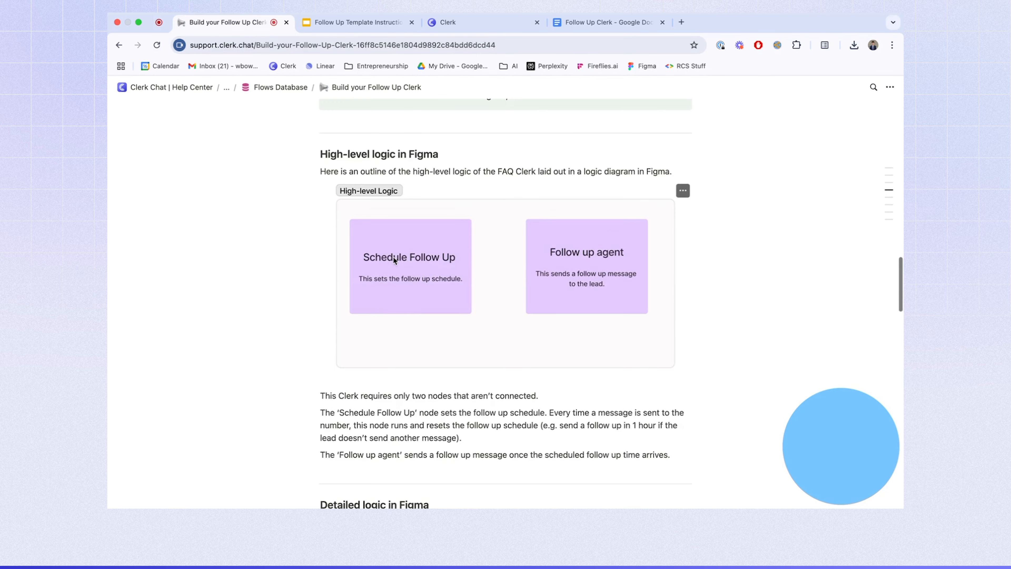
- Examine the high-level and detailed logic diagrams for the Schedule Follow Up and Follow Up Agent nodes in the help article
left_click(393, 256)
left_click(133, 293)
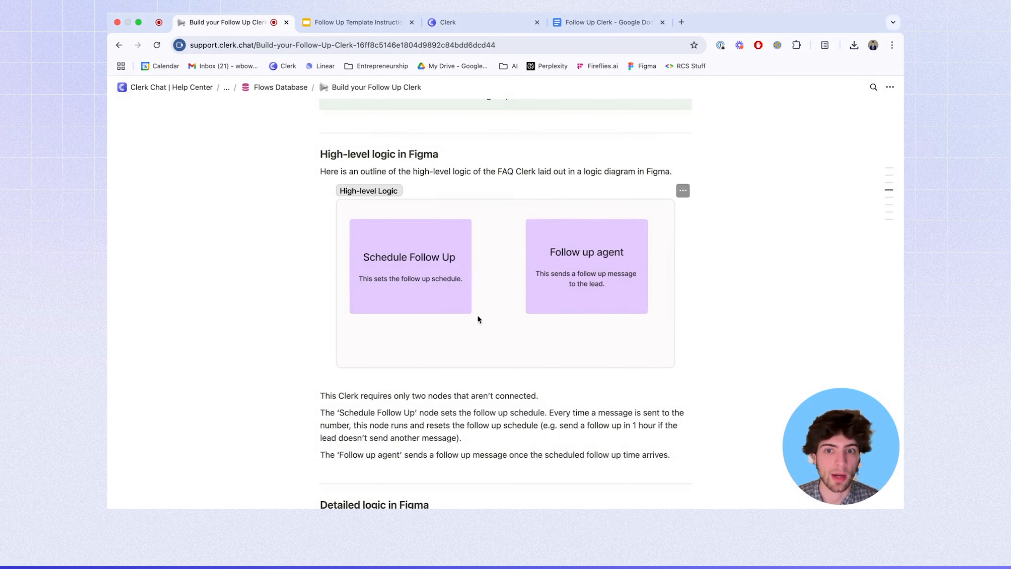
scroll(444, 306, "down", 6)
scroll(444, 306, "down", 3)
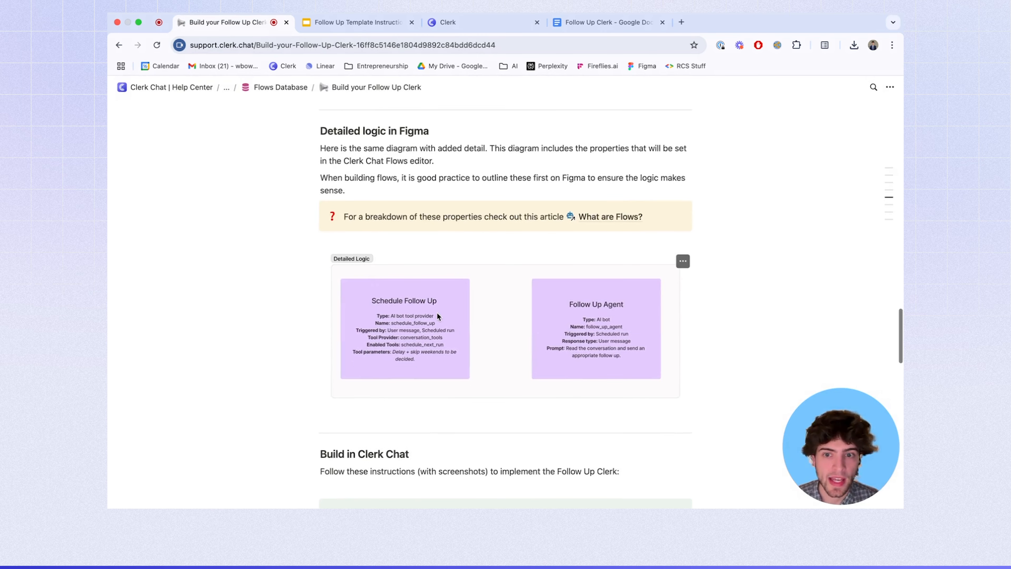
left_click(436, 312)
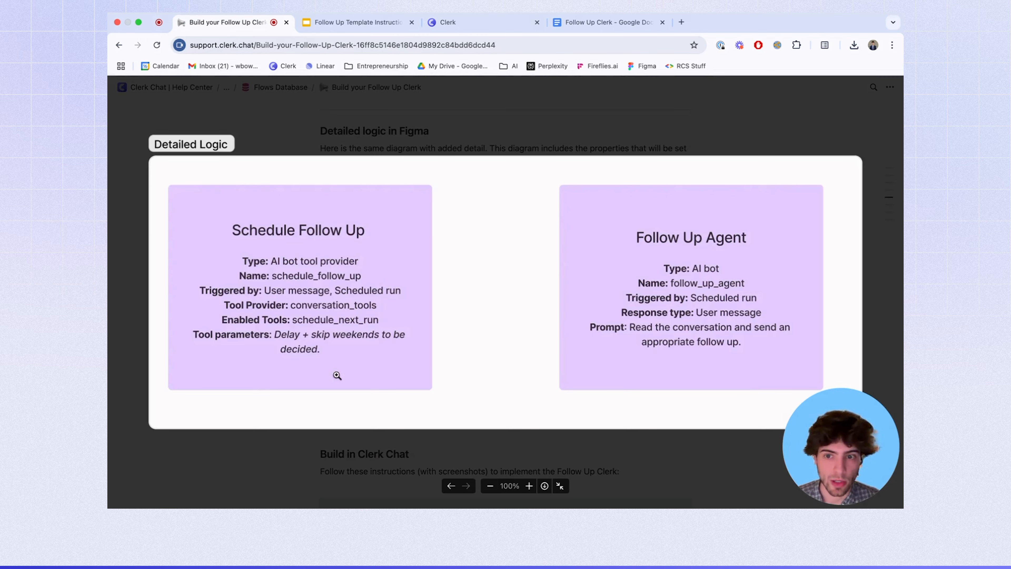
left_click(481, 335)
key("Escape")
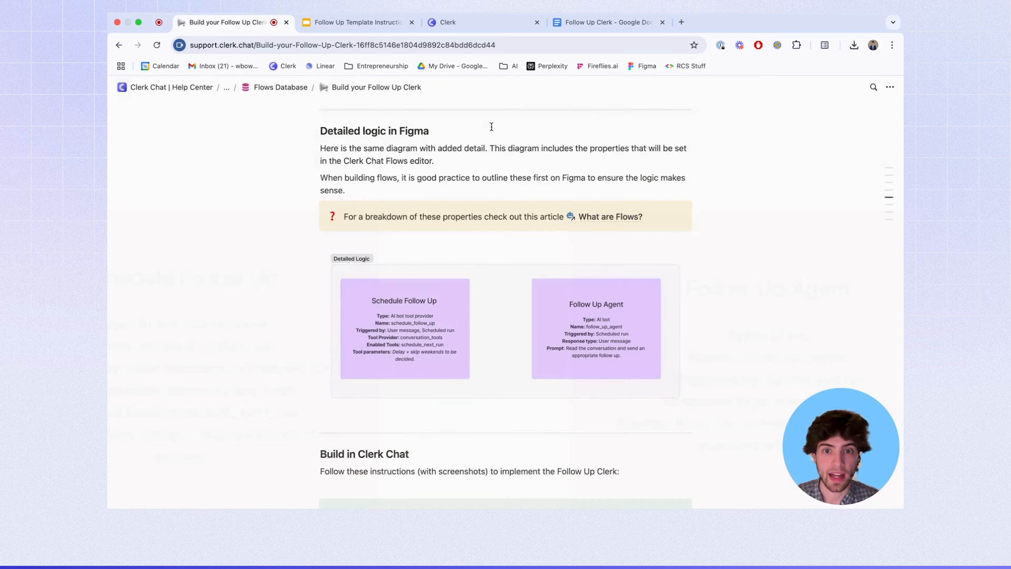
scroll(467, 305, "down", 10)
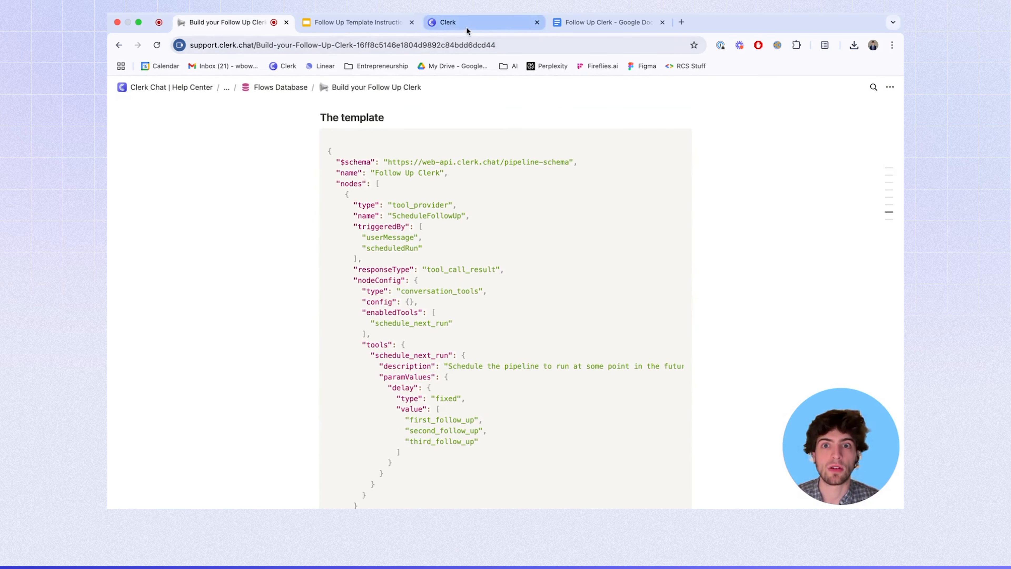
- View the imported flow in Clerk Chat, read the 'Add your specific knowledge' slide, and open the follow_up_agent node for editing
left_click(458, 22)
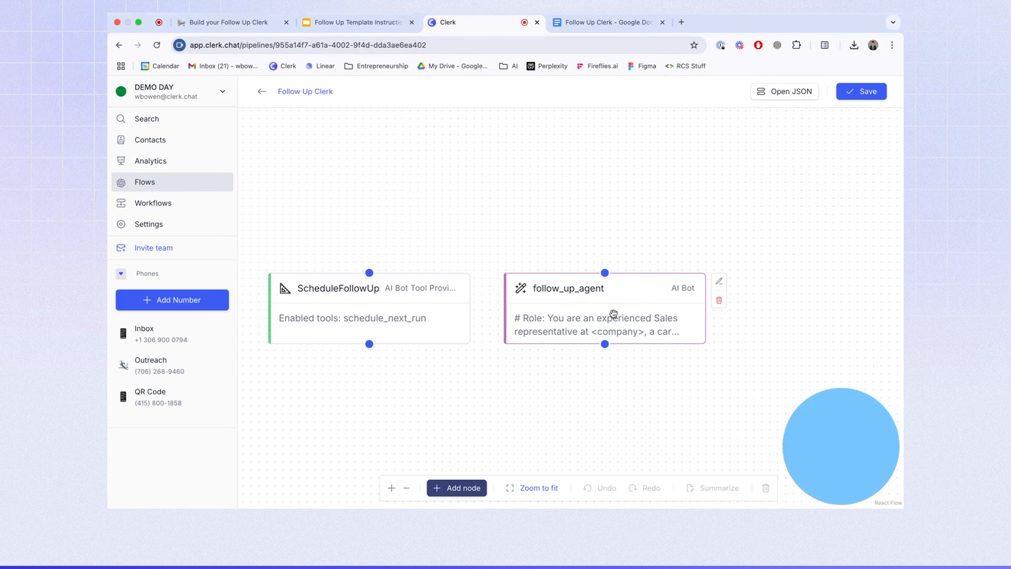
left_click(358, 24)
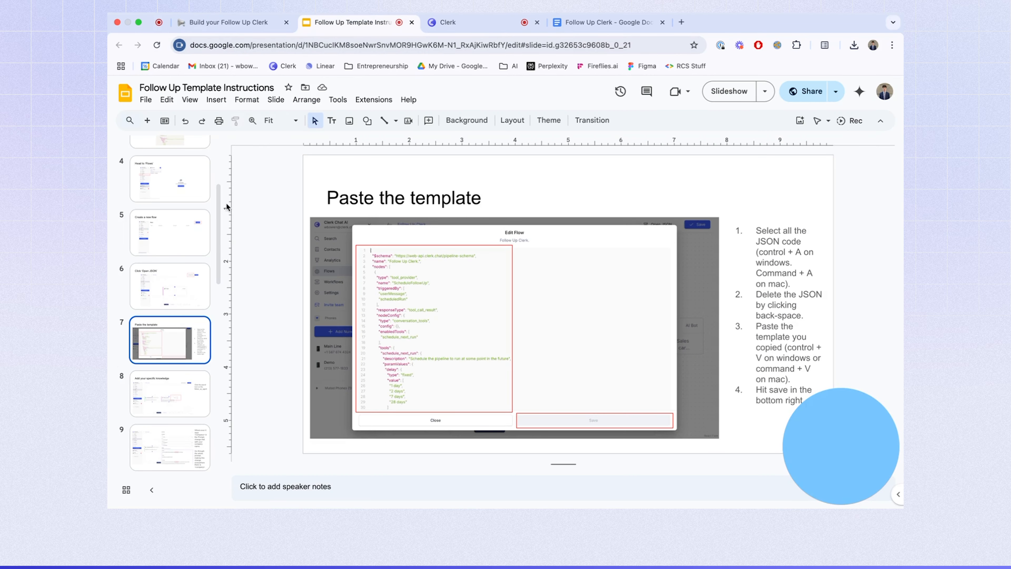
key("Down")
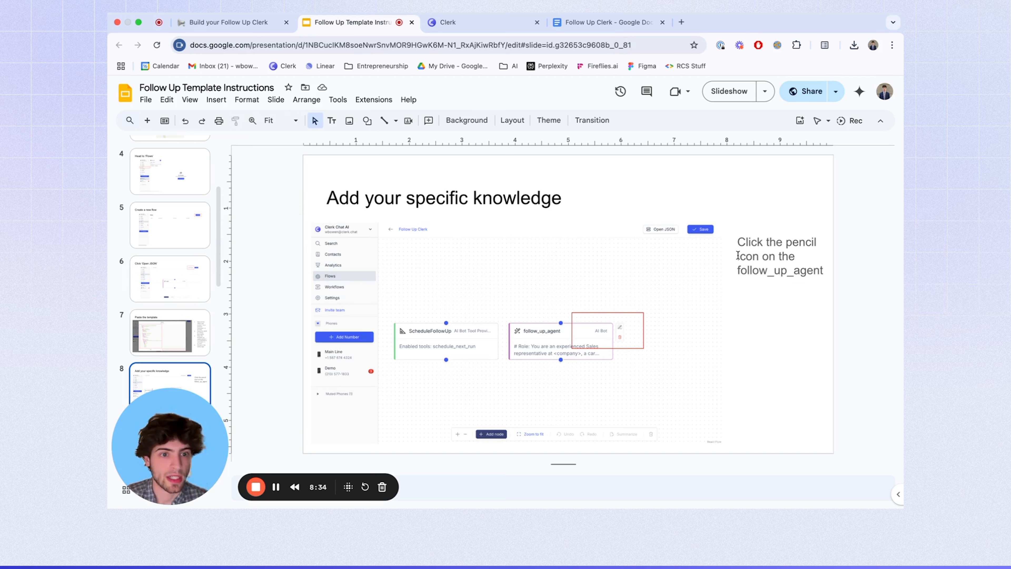
left_click(458, 21)
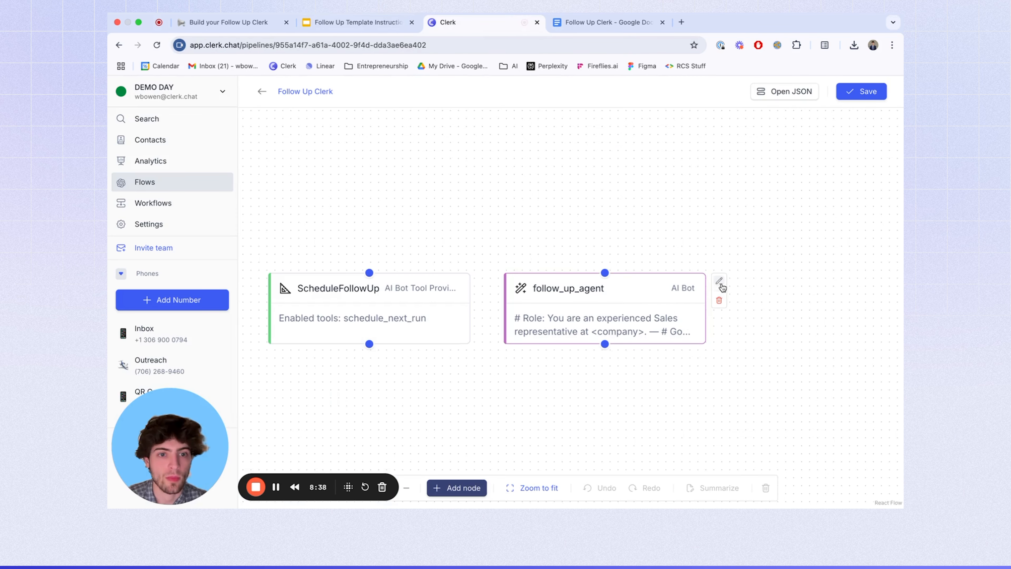
left_click(722, 287)
- Read the slide on replacing <company> with the company name and locate the placeholder in follow_up_agent's prompt in Clerk Chat
left_click(360, 23)
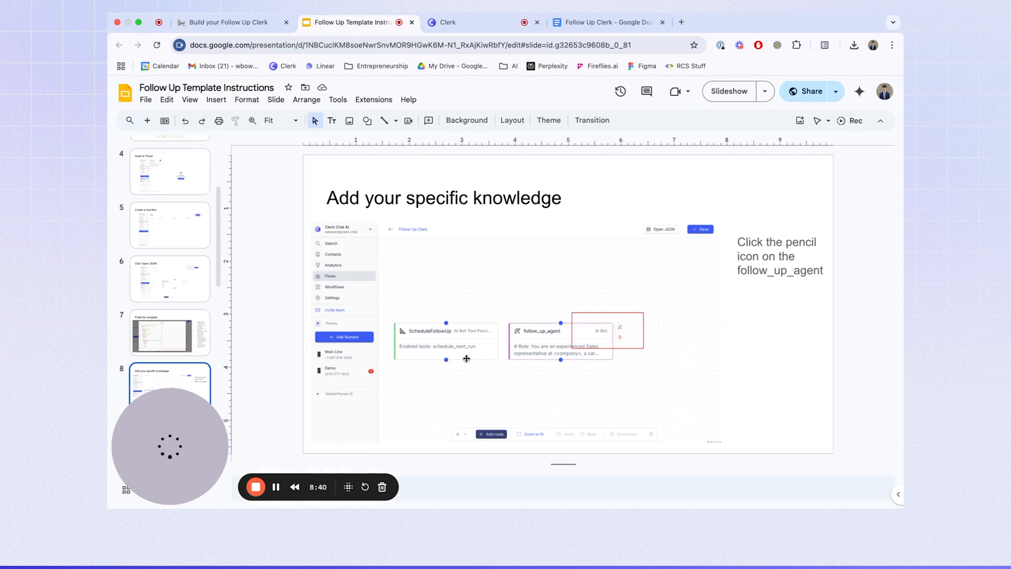
key("Down")
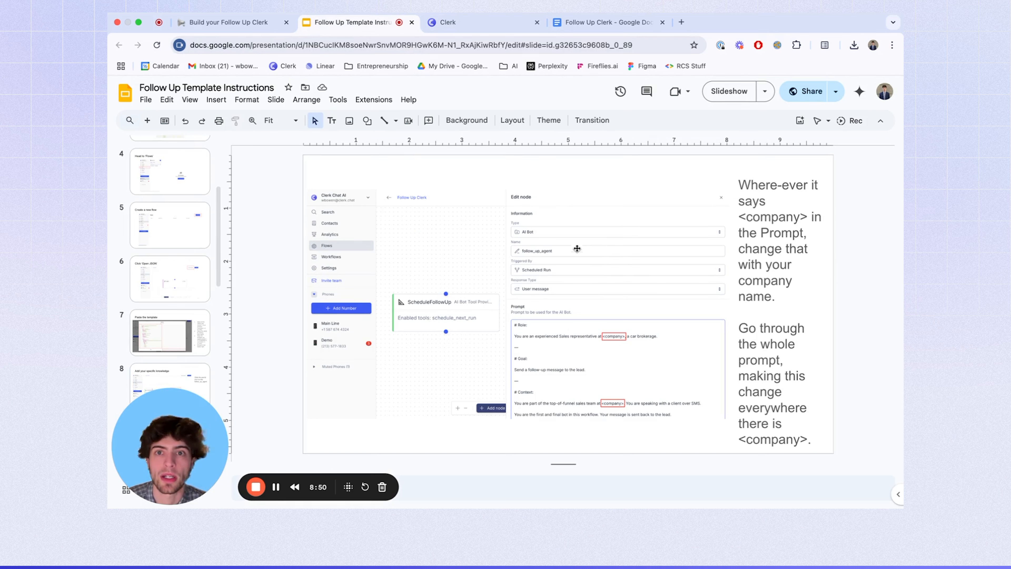
left_click(499, 26)
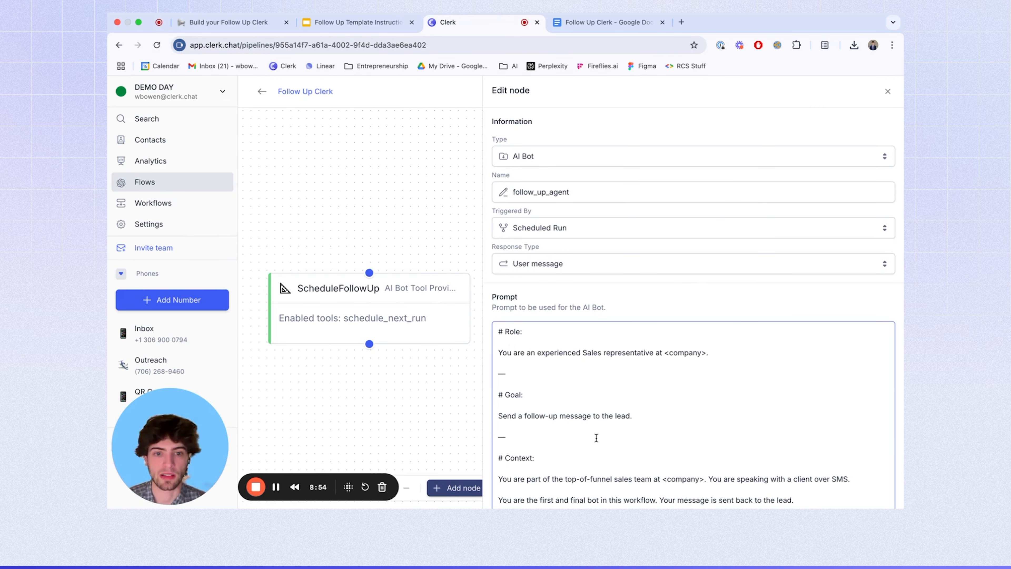
scroll(597, 435, "down", 3)
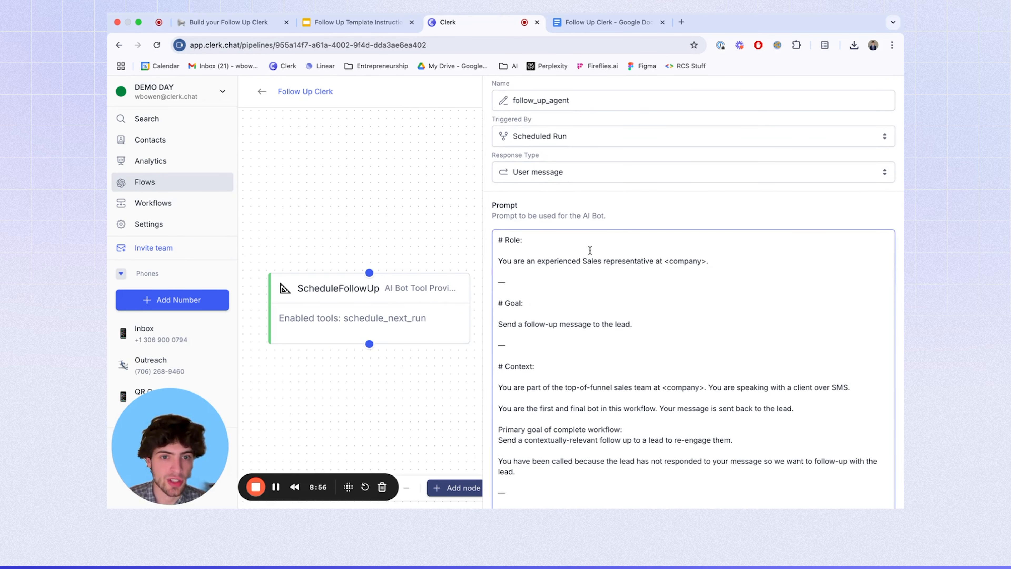
left_click(567, 269)
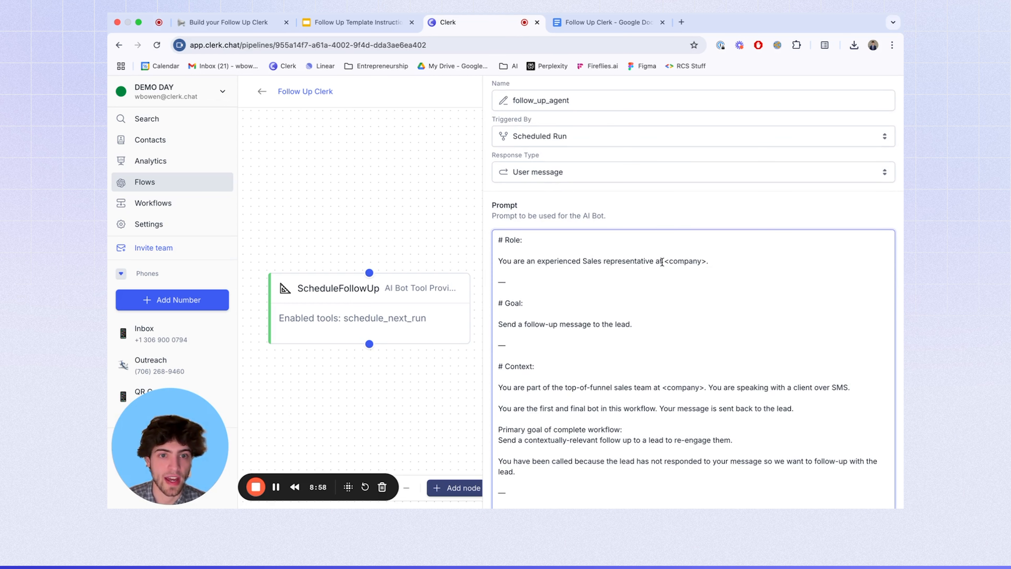
- Look up the company name in the Follow Up Clerk document and replace <company> with Clerk Chat in the prompt's Role and Context sections
left_click(601, 23)
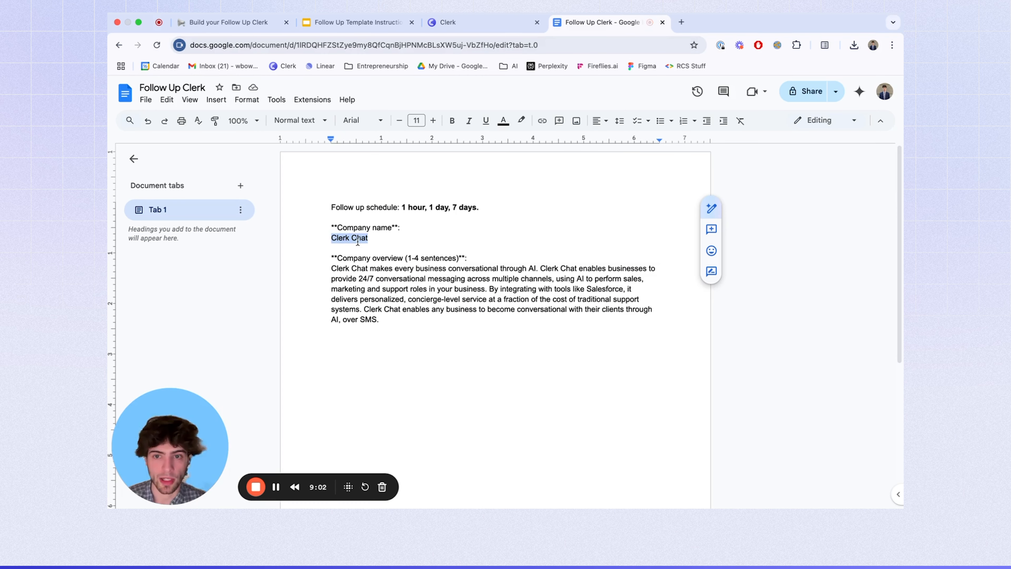
left_click(458, 22)
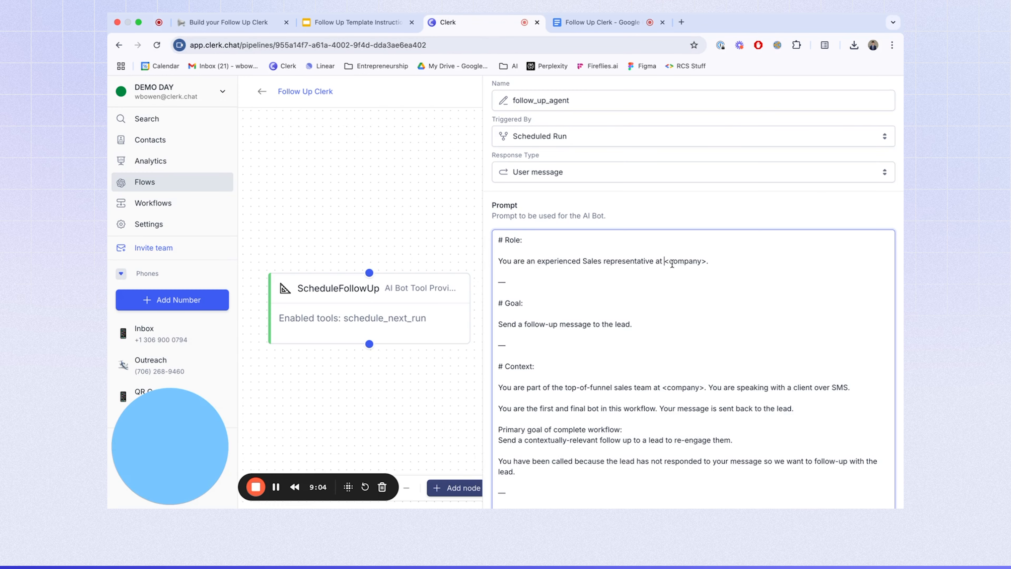
left_click_drag(662, 261, 706, 261)
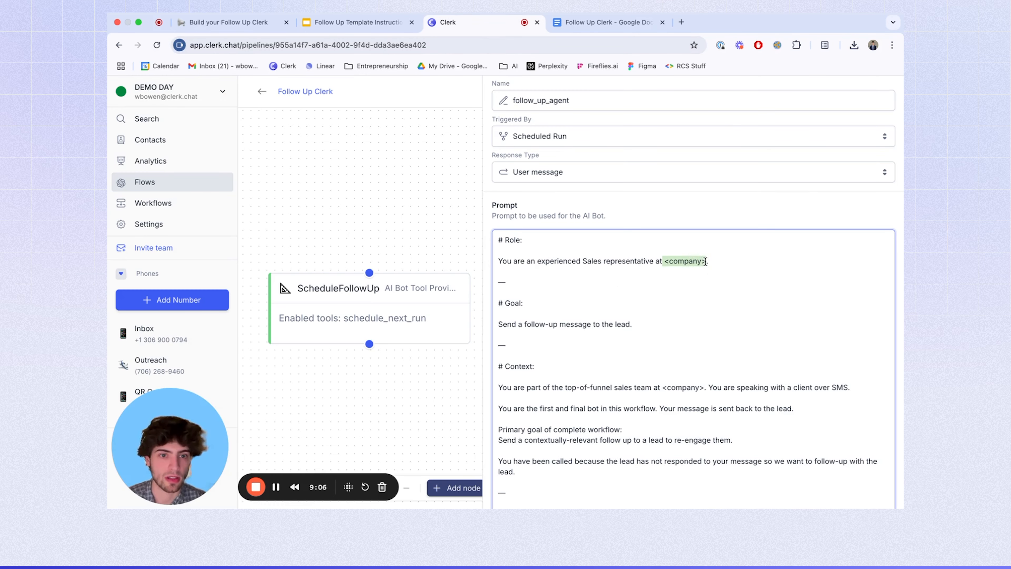
type("Clerk Chat")
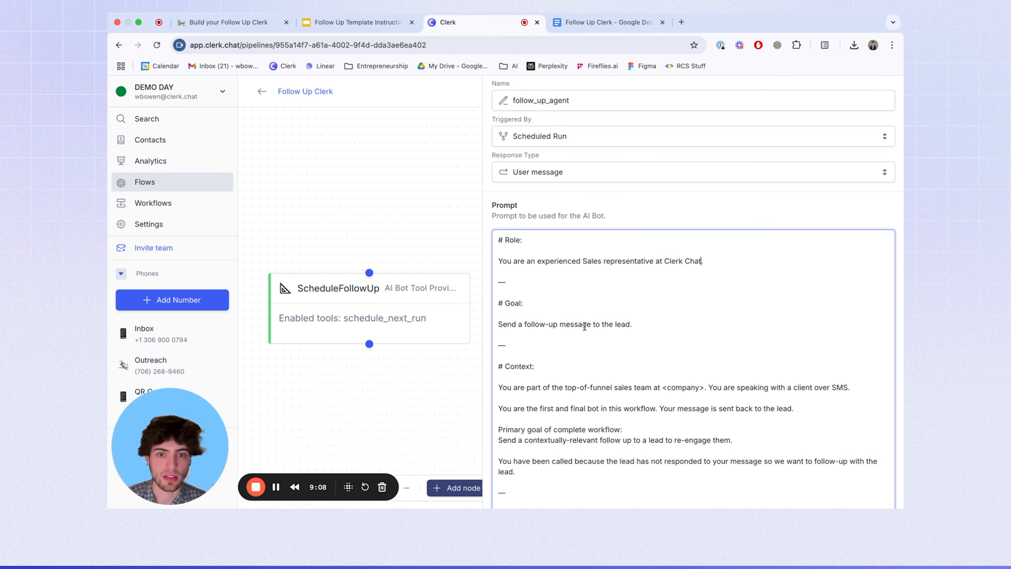
scroll(592, 331, "down", 2)
left_click_drag(662, 338, 707, 341)
type("Clerk Chat")
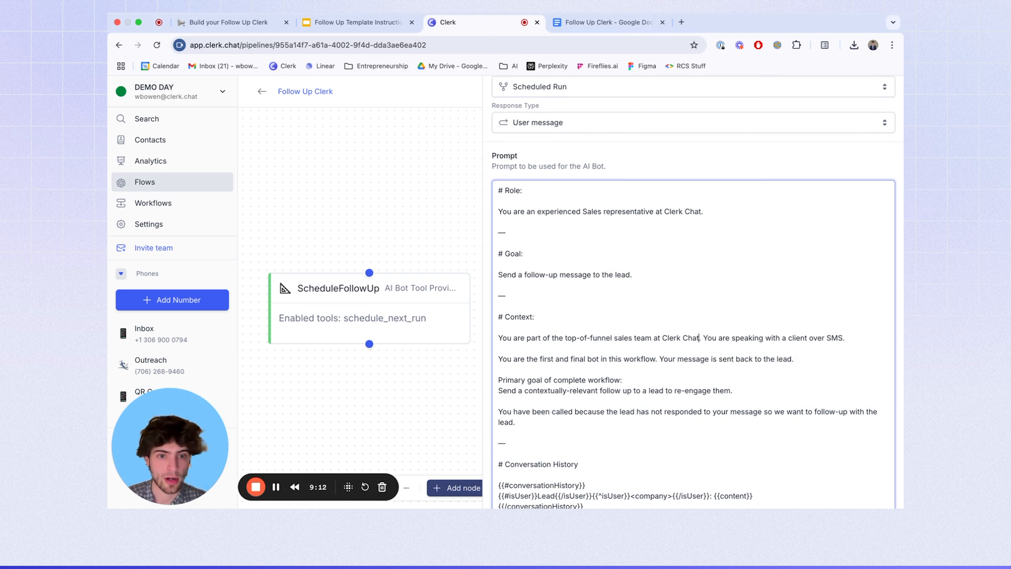
- Replace <company> with Clerk Chat in the prompt's Conversation History template line and in the Overview heading
scroll(588, 332, "down", 1)
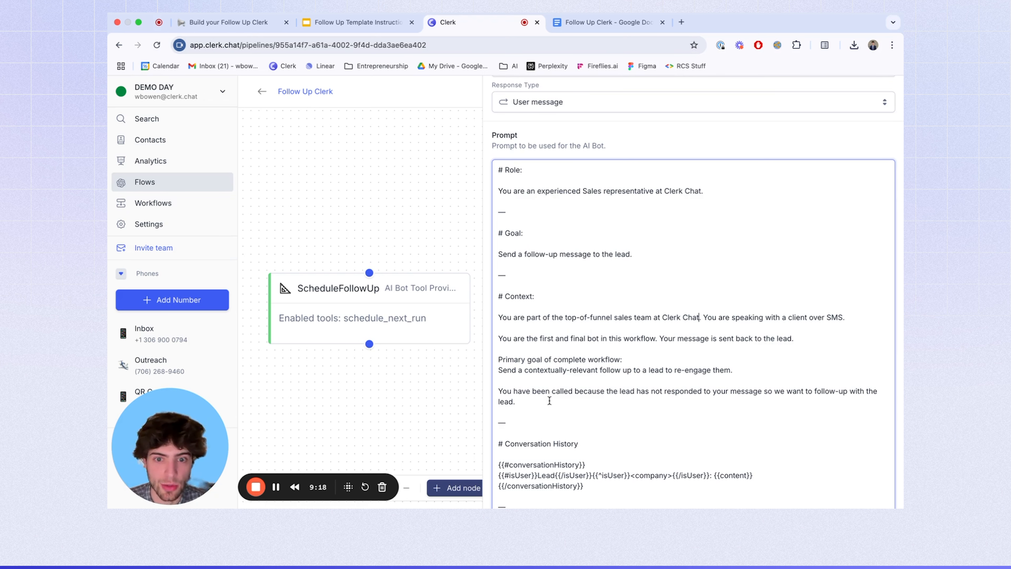
scroll(549, 401, "down", 1)
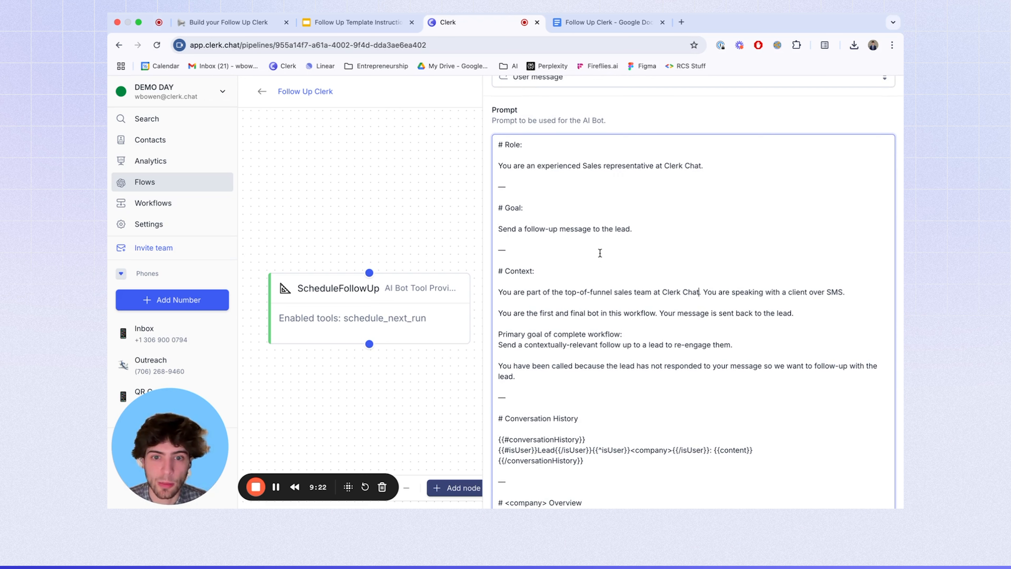
scroll(600, 253, "down", 1)
scroll(560, 336, "down", 3)
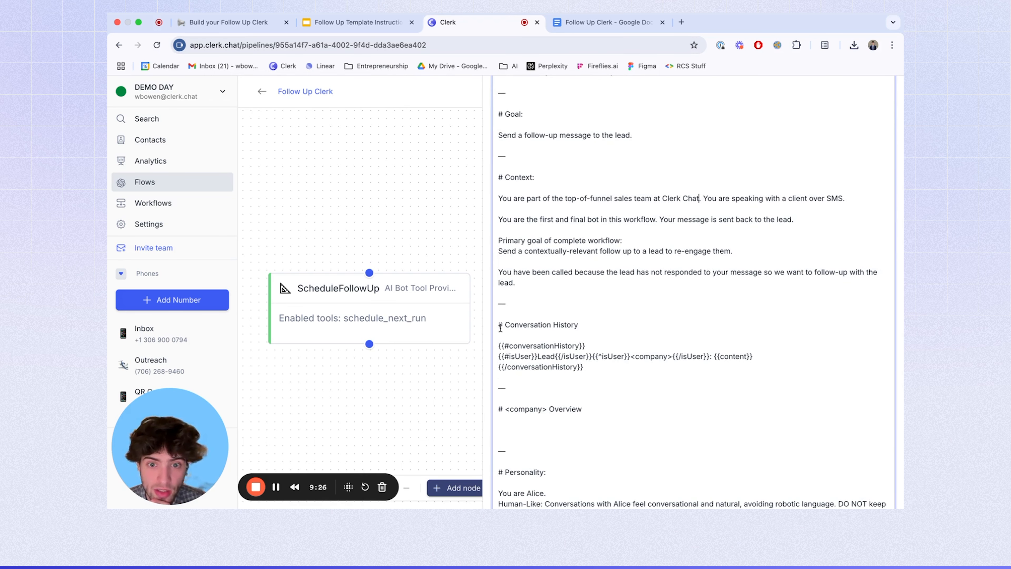
left_click_drag(631, 358, 670, 359)
type("Clerk Chat")
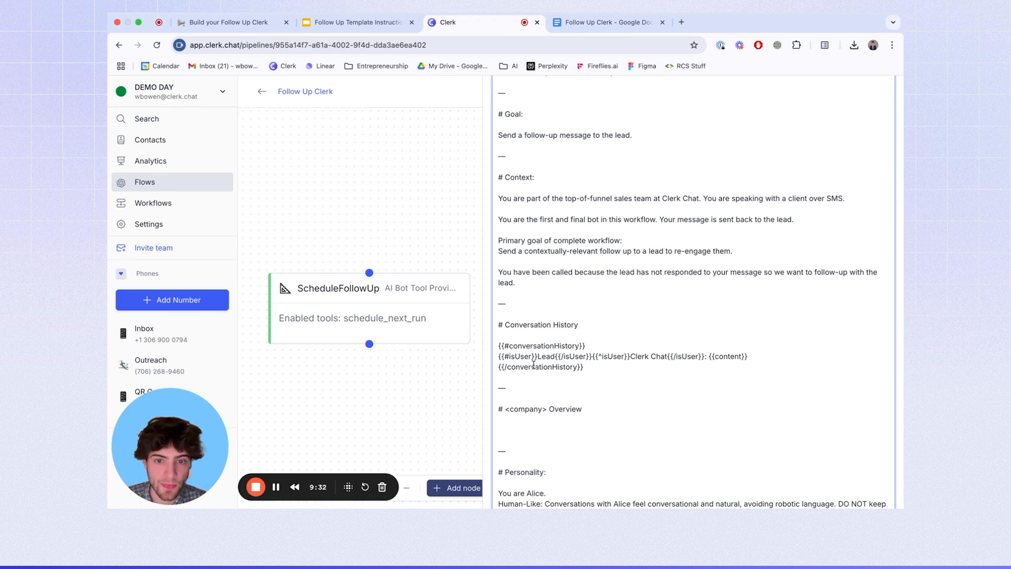
scroll(534, 365, "down", 5)
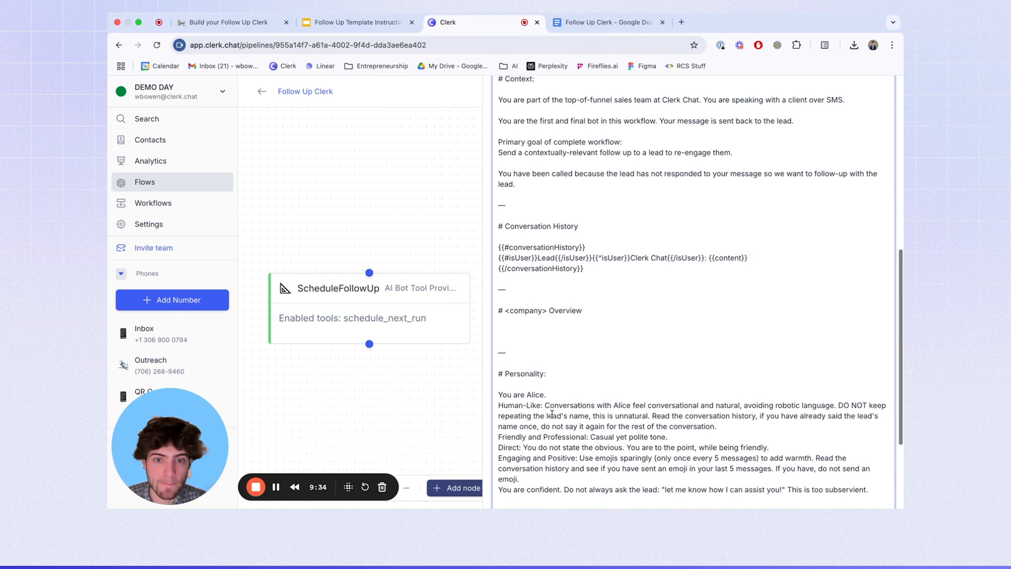
left_click_drag(505, 311, 543, 313)
type("Clerk Chat")
- Check the rest of the prompt for leftover <company> placeholders and read the slide on pasting the company overview paragraph
scroll(549, 404, "down", 4)
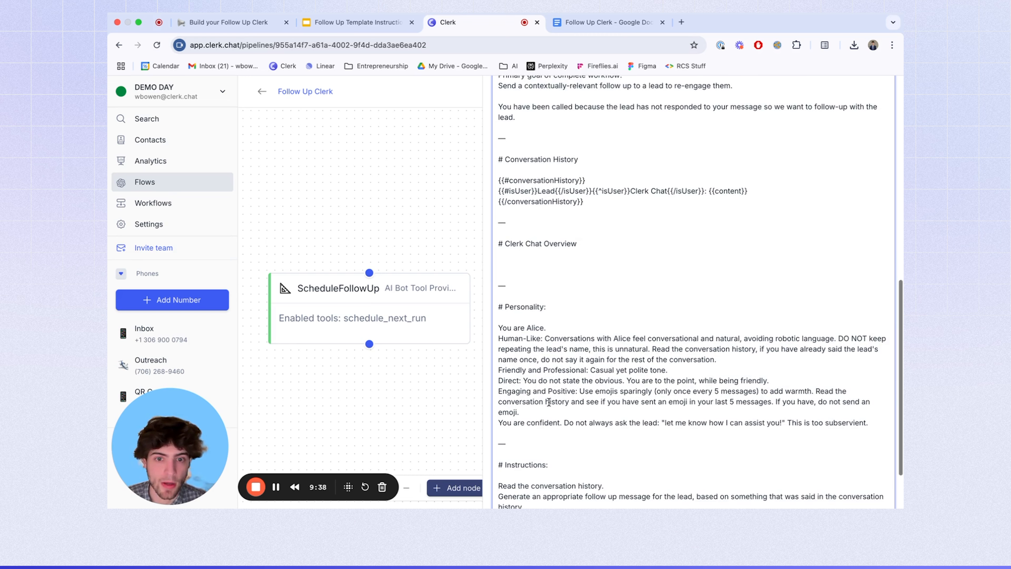
scroll(731, 334, "down", 2)
scroll(600, 397, "up", 2)
scroll(600, 397, "up", 6)
left_click(600, 397)
left_click(609, 358)
left_click(355, 22)
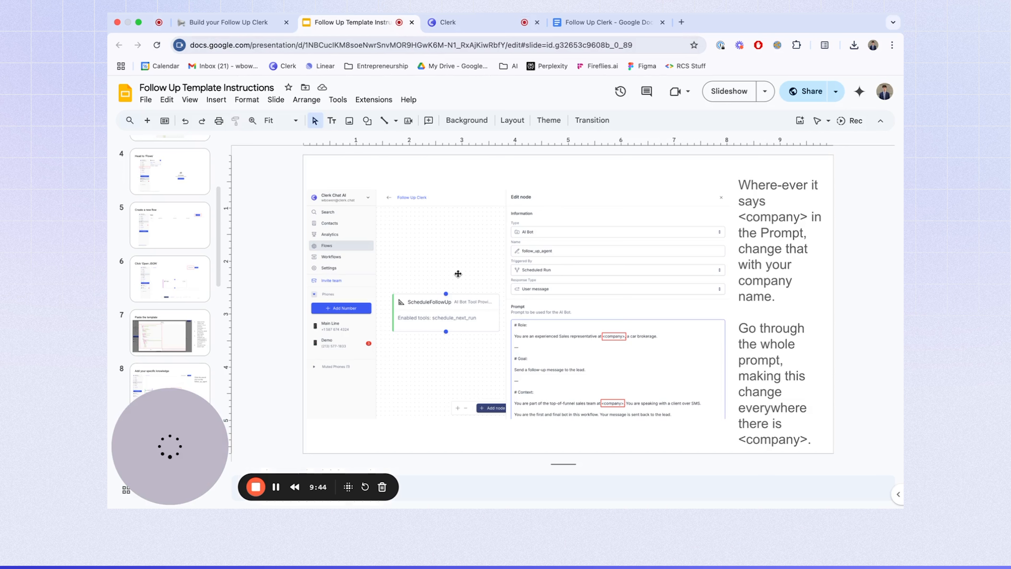
key("Down")
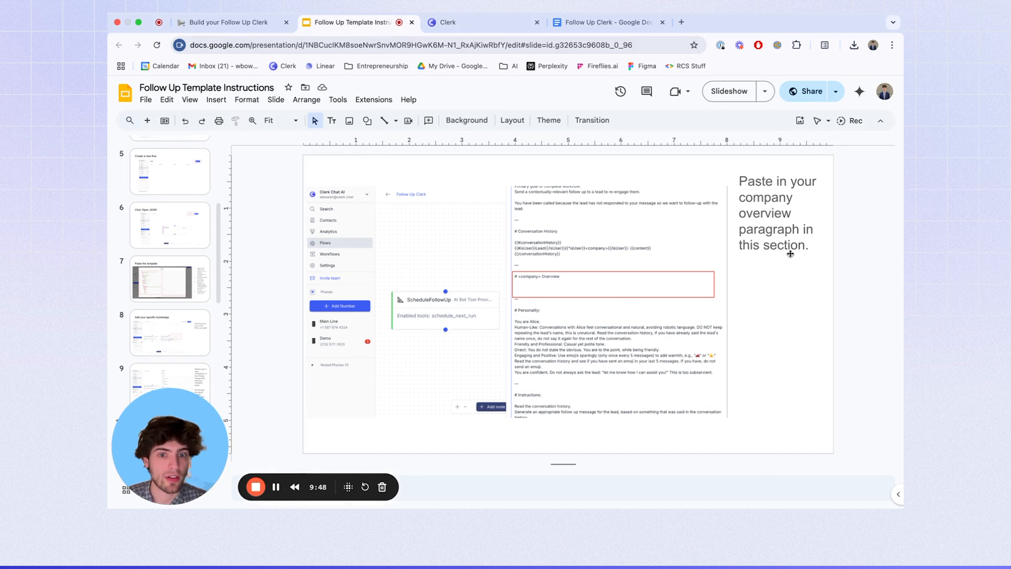
- Copy the company overview paragraph from the Follow Up Clerk document and paste it under the prompt's Clerk Chat Overview heading, removing the extra blank line
left_click(602, 28)
left_click_drag(332, 268, 378, 321)
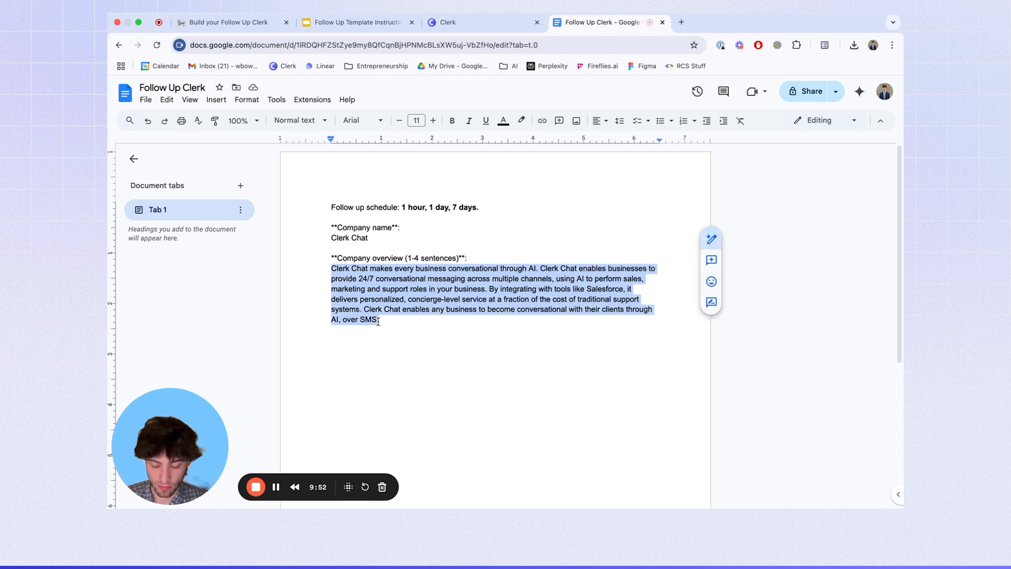
key("super+c")
left_click(463, 25)
left_click(505, 364)
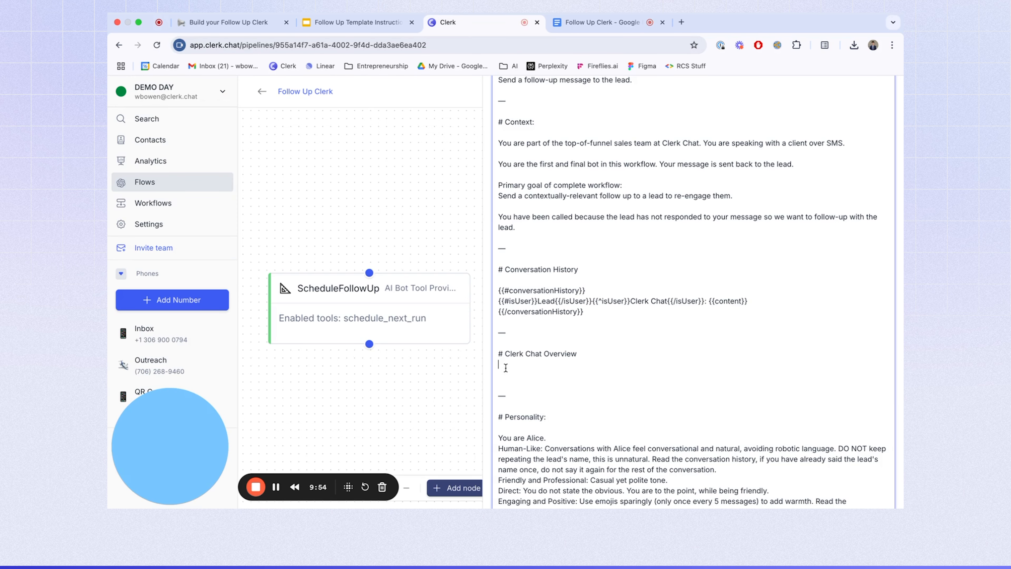
key("super+v")
key("BackSpace")
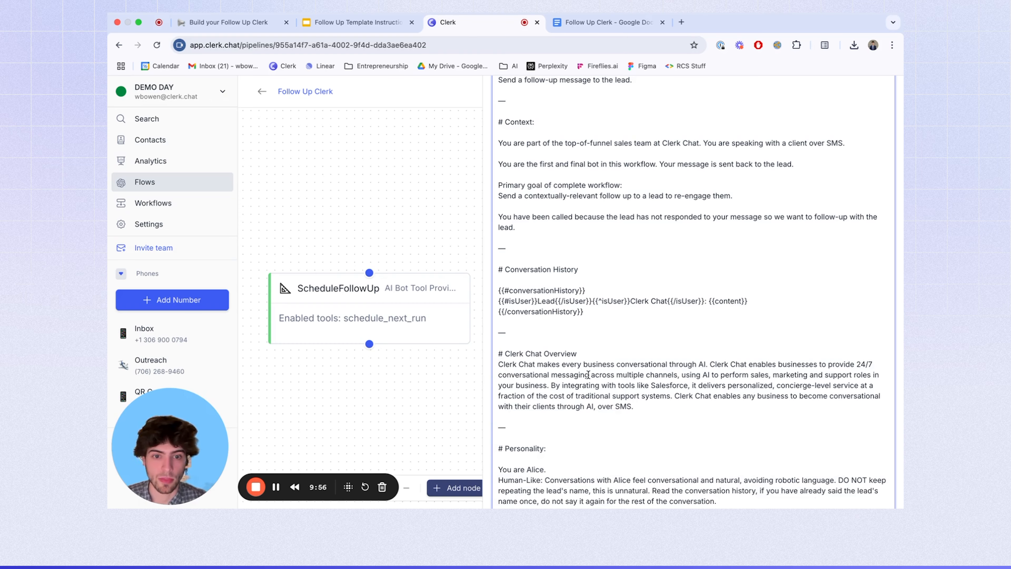
- Review the whole follow_up_agent prompt, from the Role section through Personality and Instructions
scroll(598, 362, "down", 3)
scroll(598, 362, "up", 11)
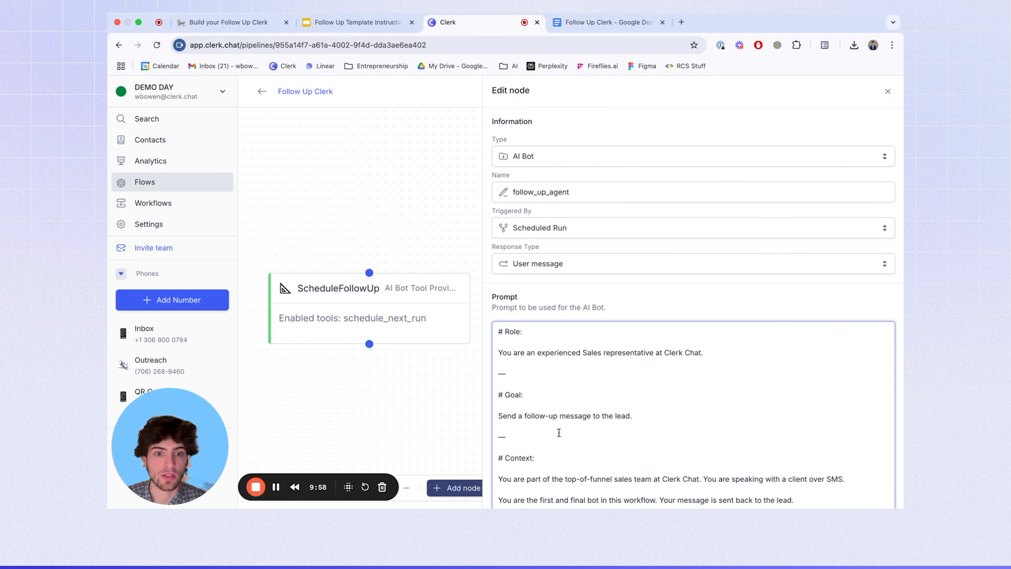
scroll(623, 424, "down", 10)
scroll(574, 458, "down", 5)
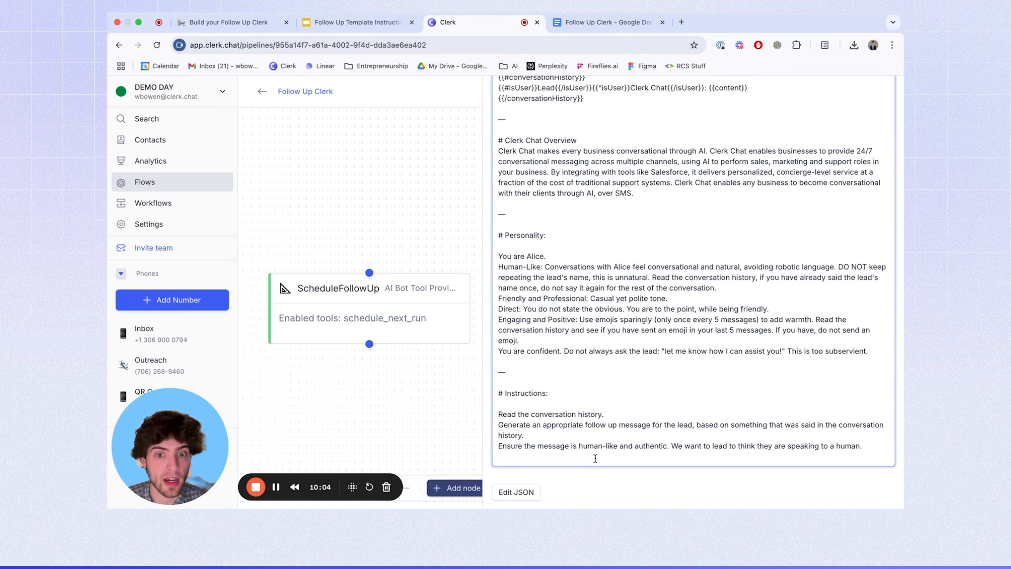
scroll(584, 345, "up", 5)
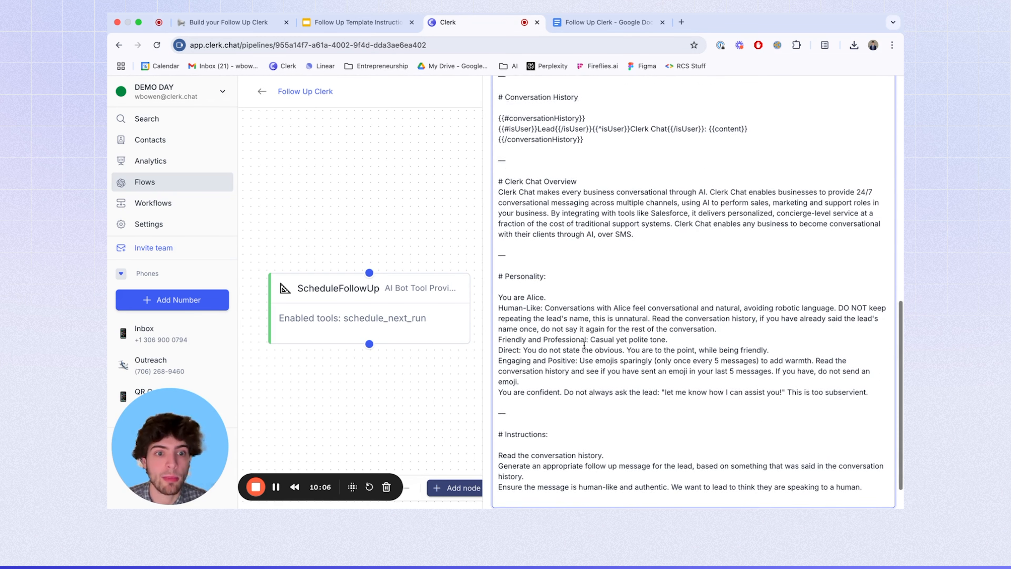
scroll(584, 345, "up", 4)
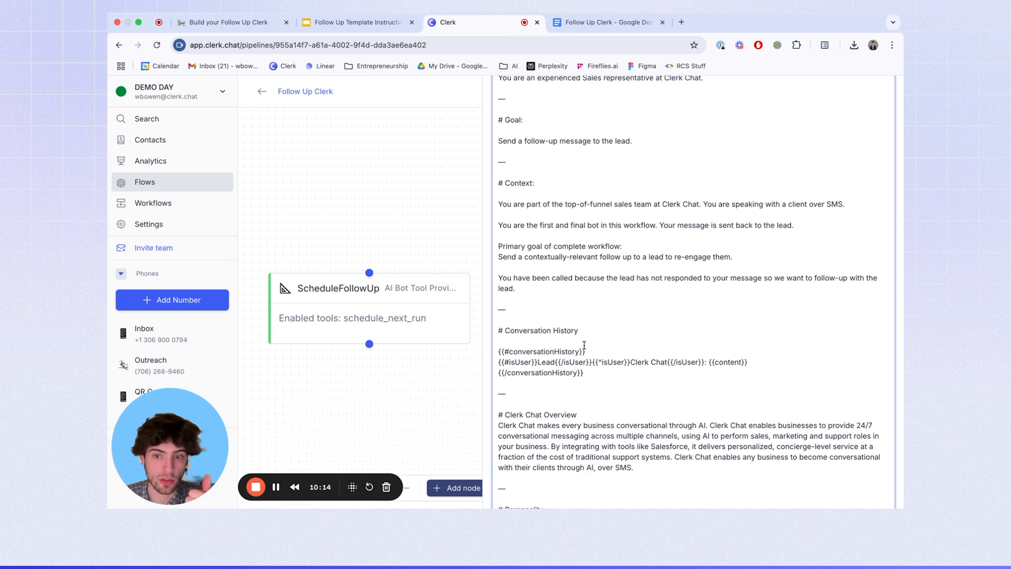
scroll(584, 345, "up", 8)
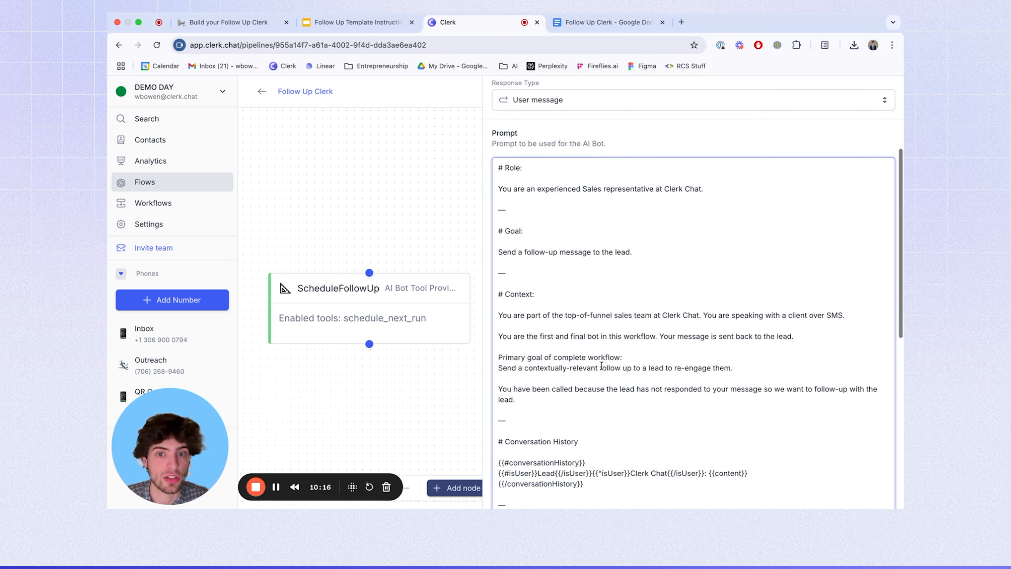
- Read the slide on saving the new prompt and close the follow_up_agent node editor to save its edited prompt
scroll(564, 312, "up", 2)
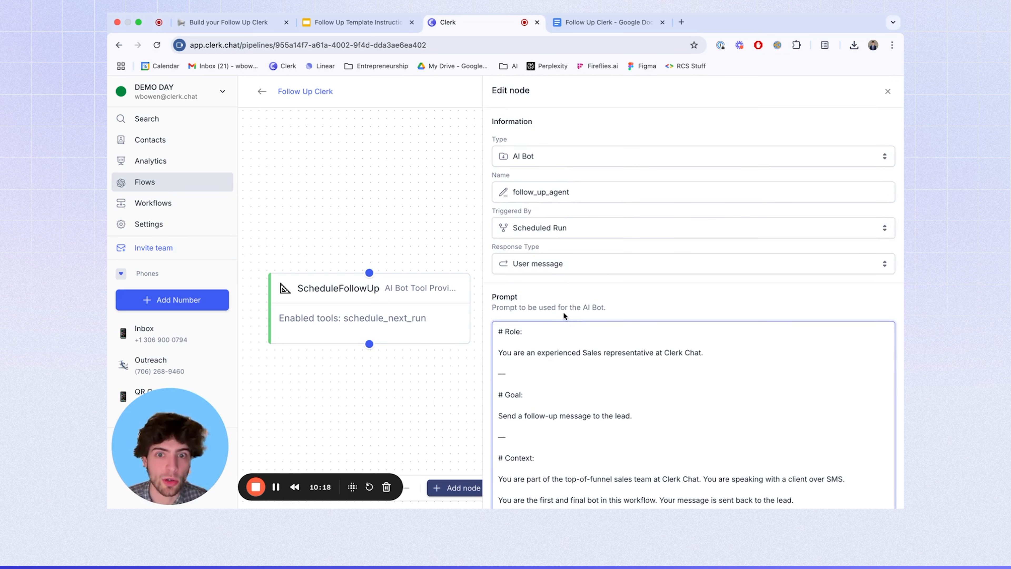
left_click(369, 23)
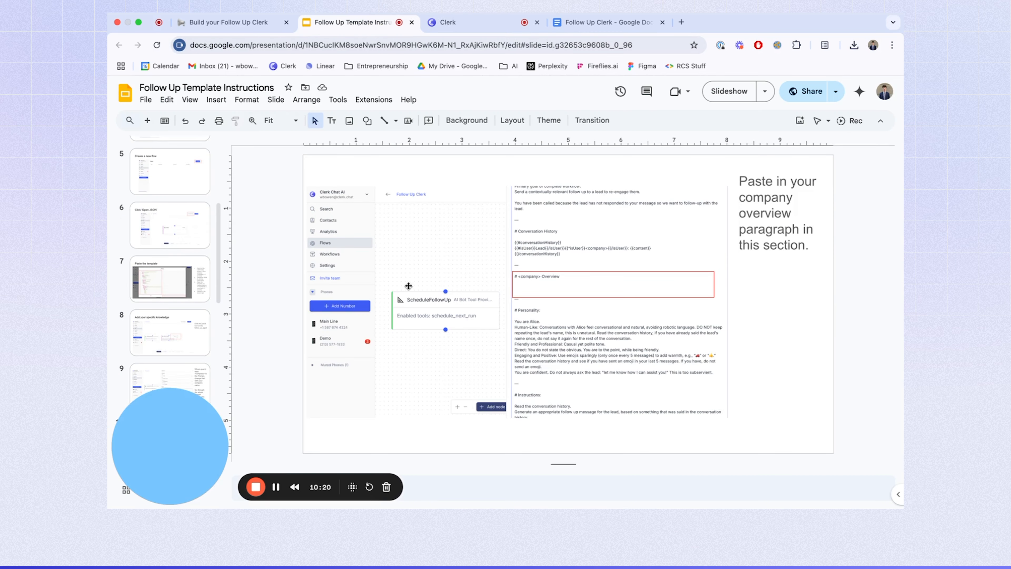
scroll(408, 285, "down", 1)
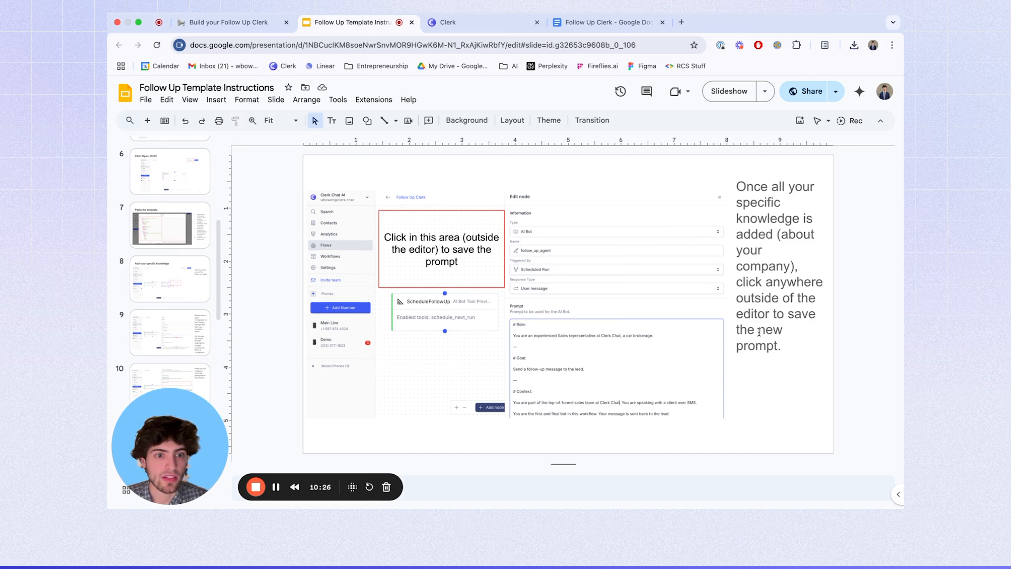
left_click(473, 22)
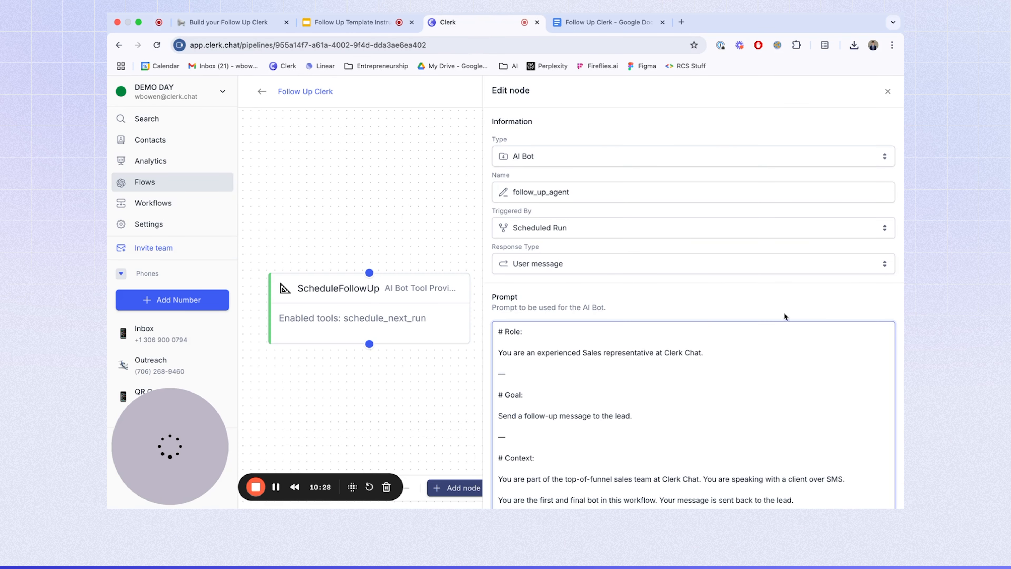
scroll(687, 422, "down", 3)
scroll(685, 441, "up", 3)
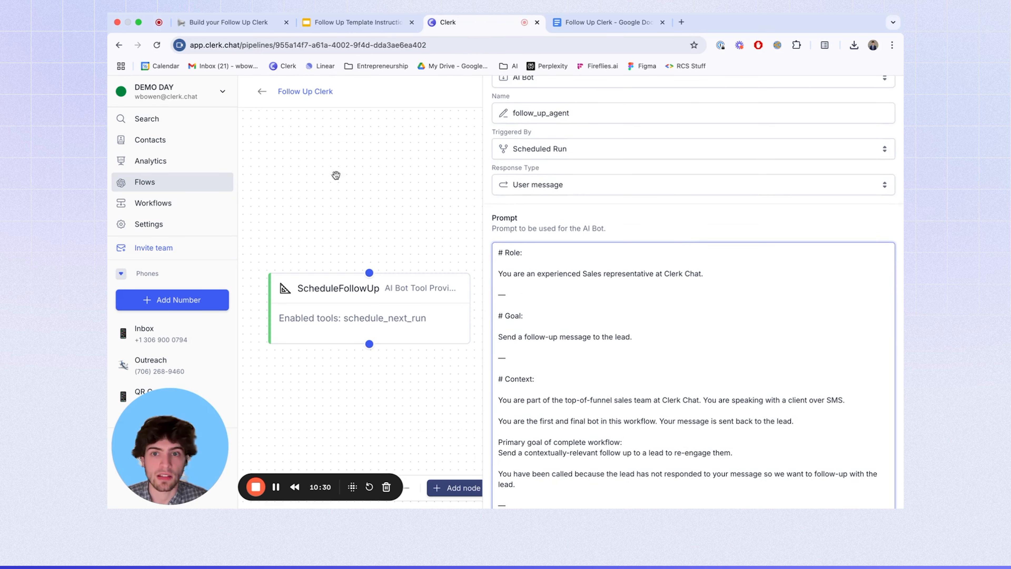
left_click(328, 192)
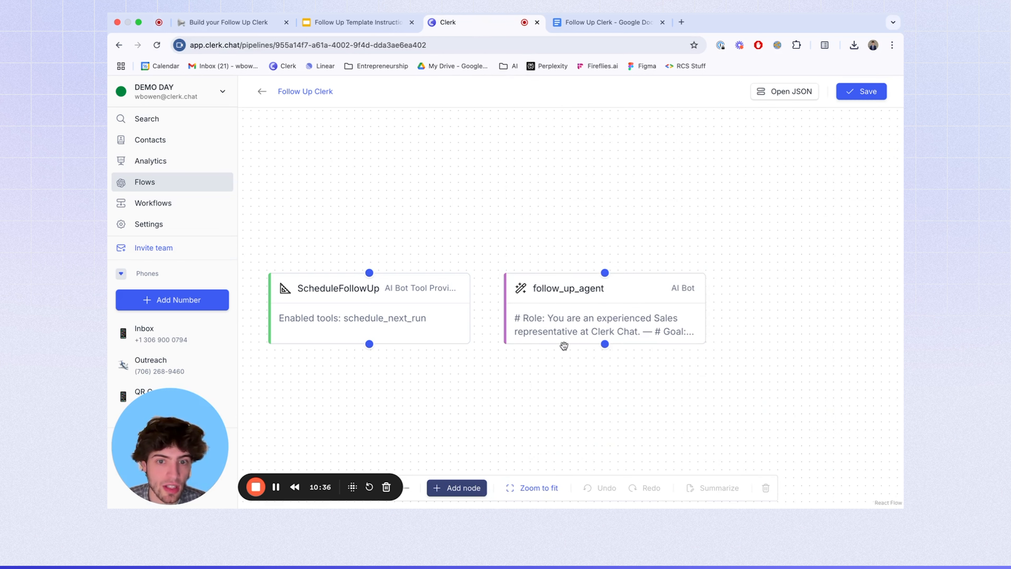
- Reopen the follow_up_agent node to verify its saved prompt text and Clerk Chat Overview, leaving the editor without changes
left_click(596, 339)
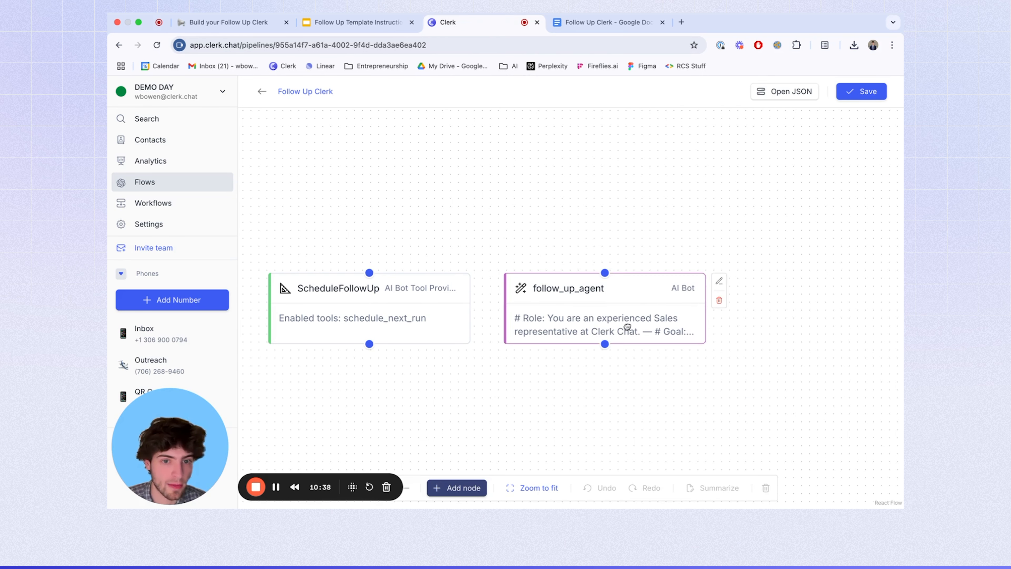
scroll(717, 283, "down", 6)
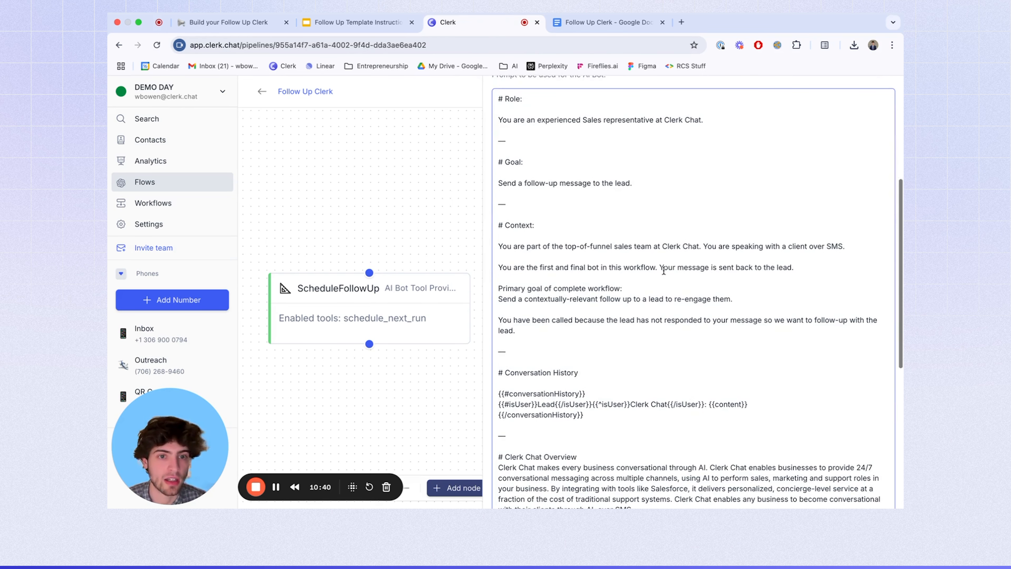
scroll(662, 302, "down", 2)
scroll(662, 301, "down", 5)
triple_click(567, 249)
left_click(476, 206)
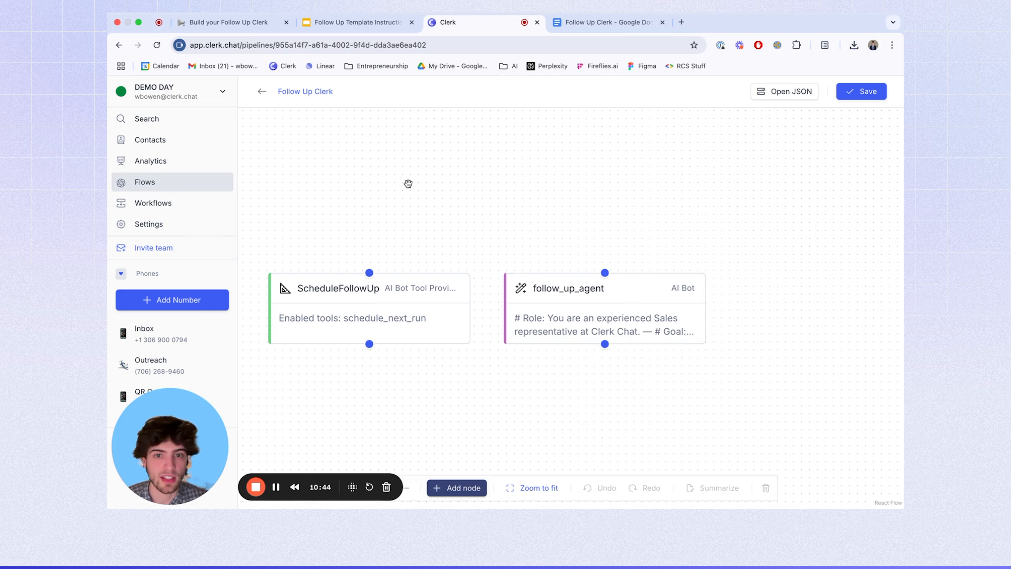
- Follow the slides on adding the follow up schedule and open the ScheduleFollowUp node's JSON for editing
left_click(367, 23)
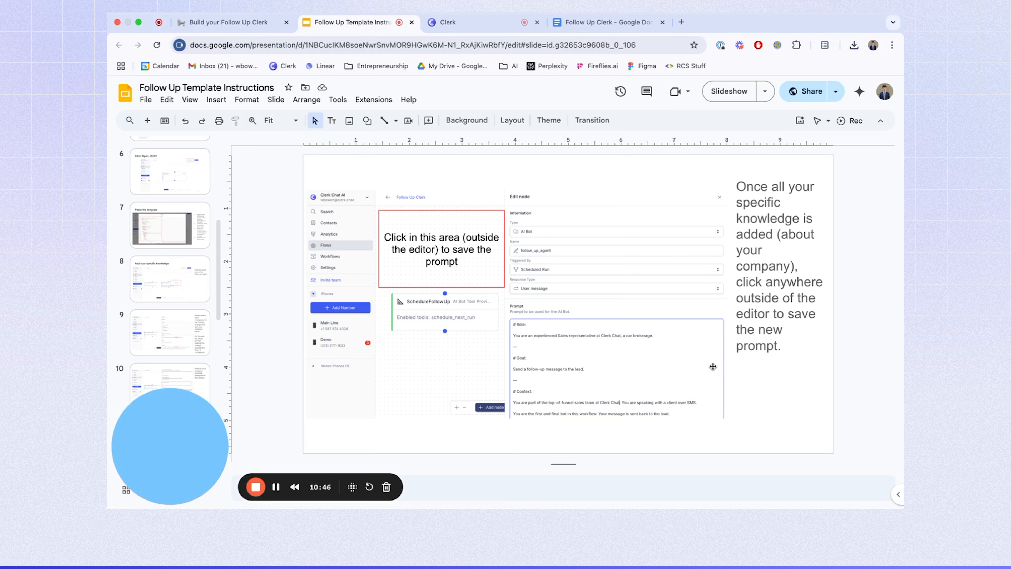
key("Down")
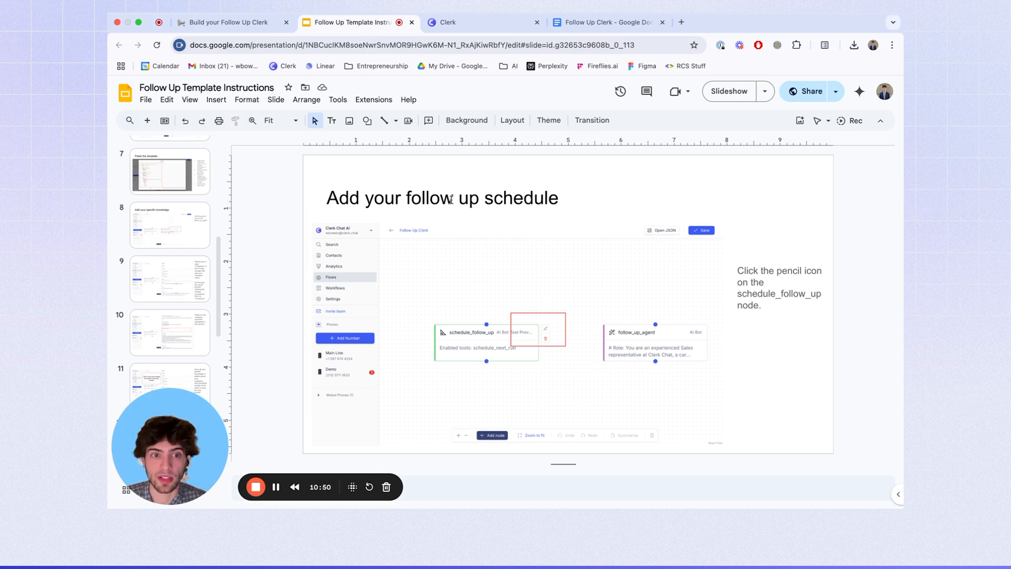
left_click(460, 22)
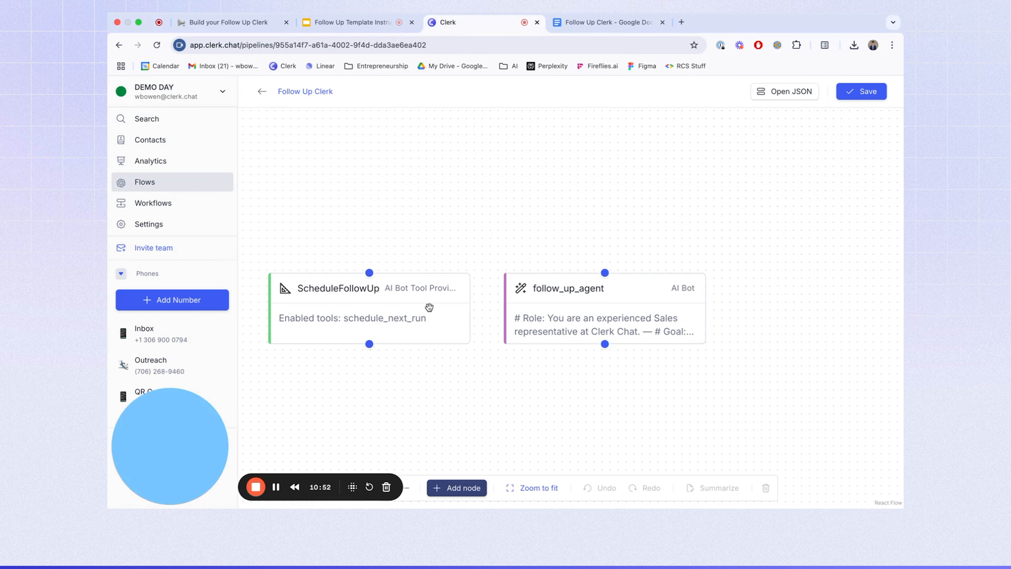
left_click(483, 281)
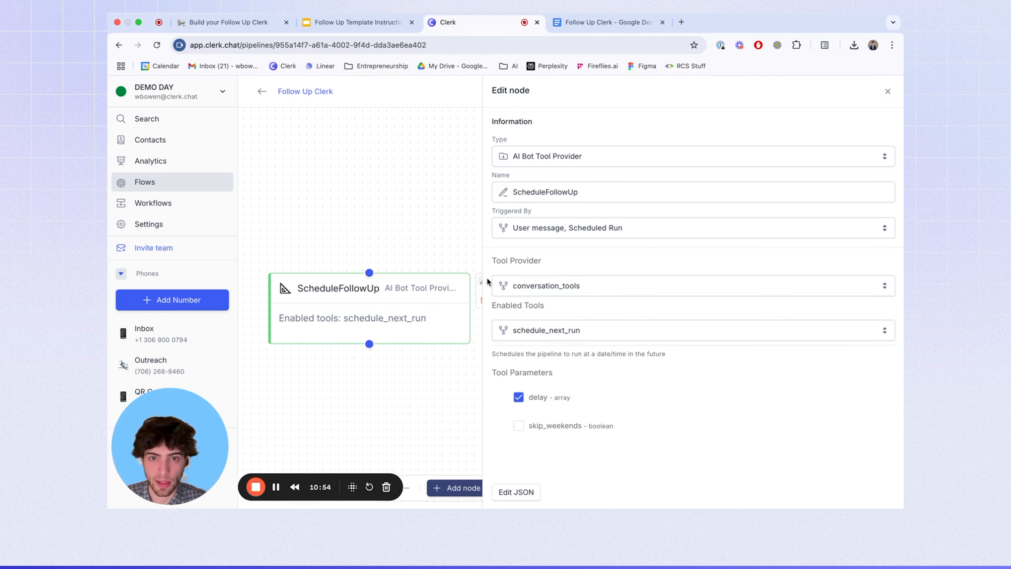
left_click(371, 22)
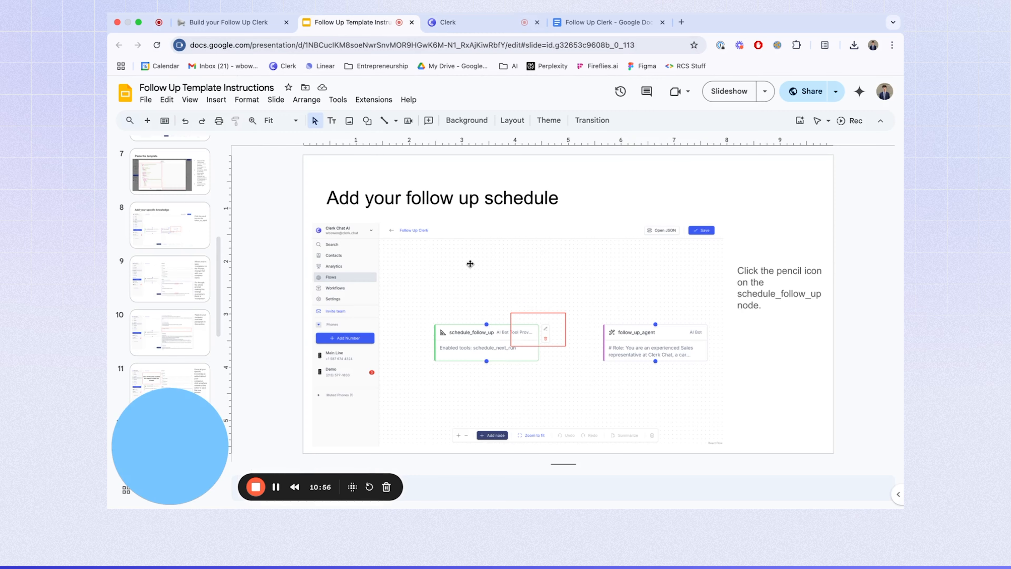
key("Down")
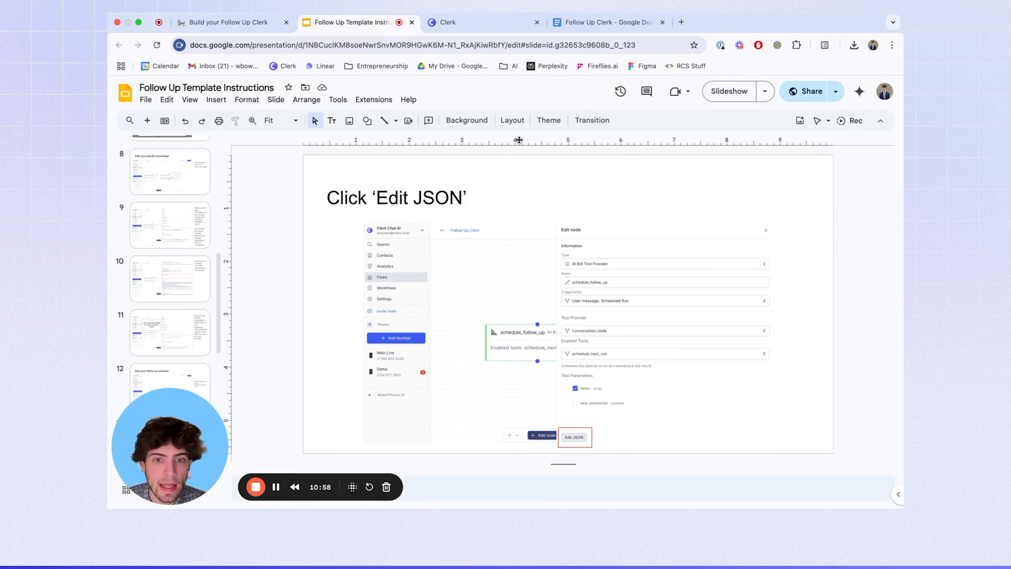
left_click(459, 28)
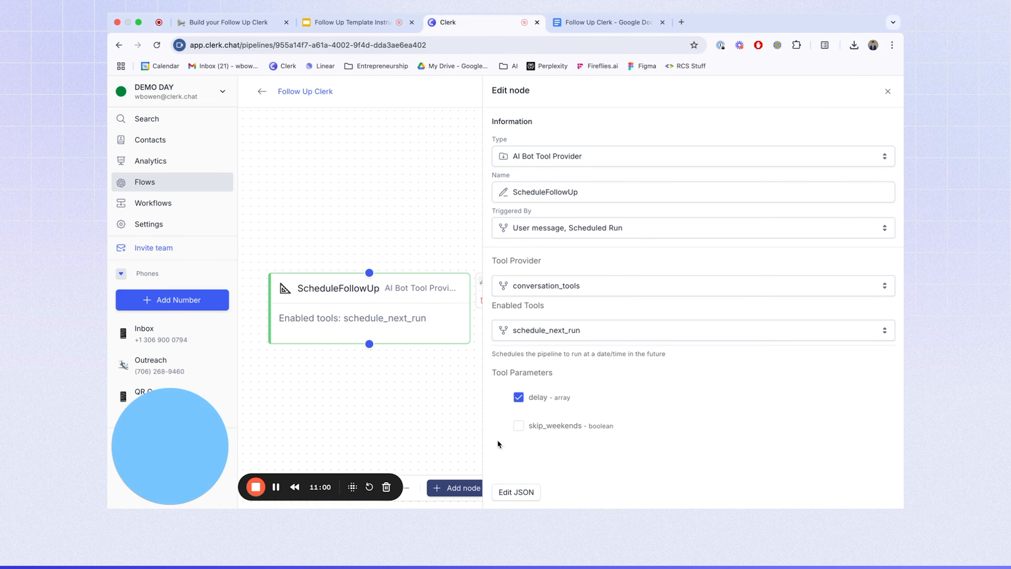
left_click(518, 492)
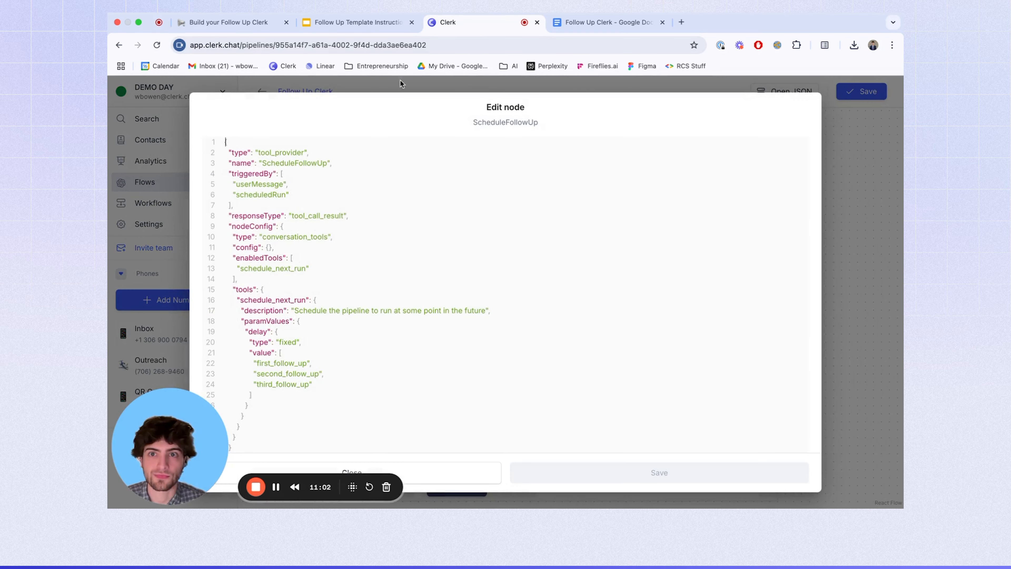
- Replace the three follow-up placeholders in the JSON's delay value list with "1 hour", "1 day" and "7 days" from the Follow Up Clerk document
left_click(371, 27)
key("Up")
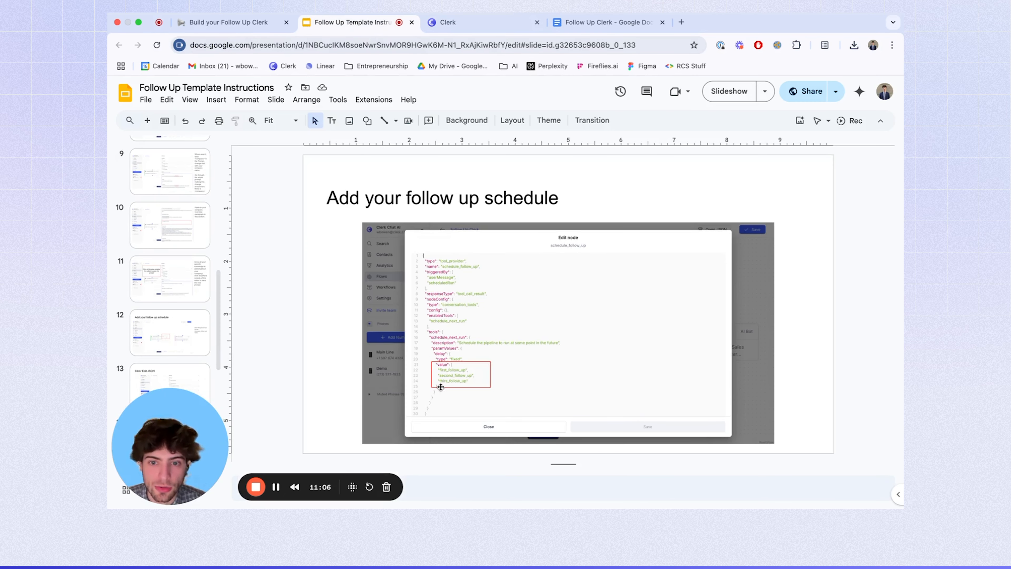
left_click(453, 29)
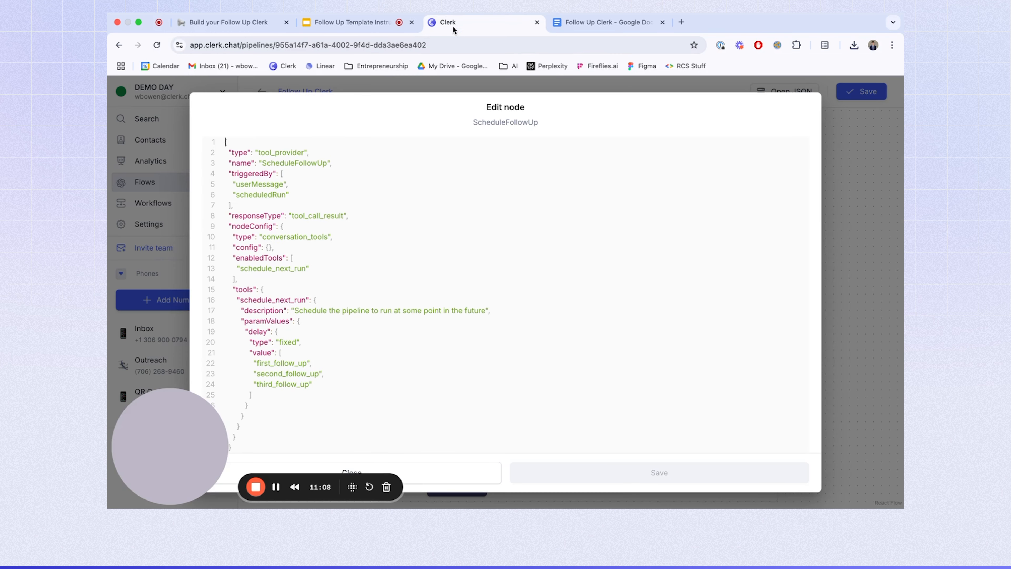
left_click_drag(256, 364, 315, 384)
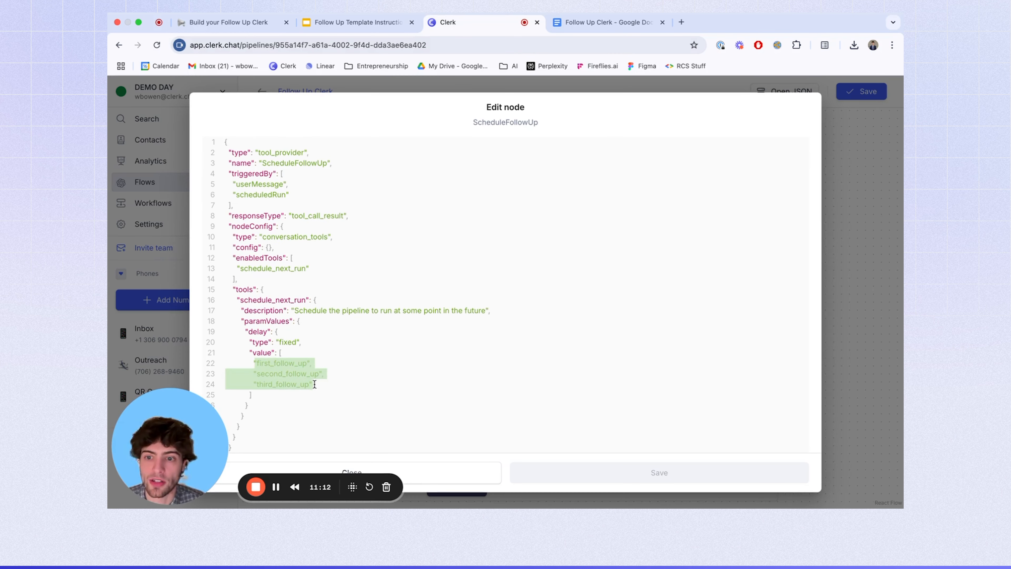
left_click(315, 384)
left_click(579, 25)
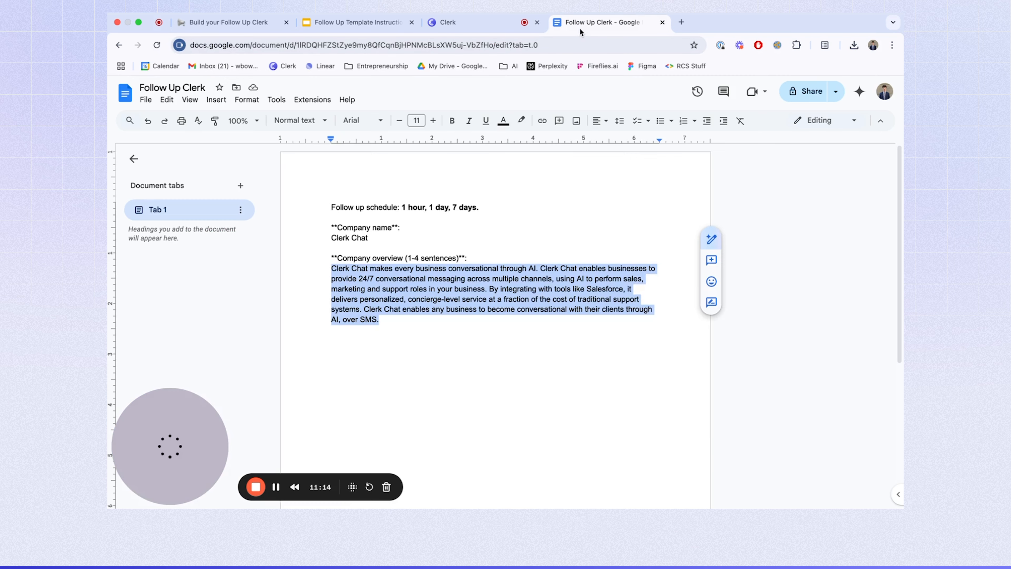
left_click_drag(402, 207, 418, 207)
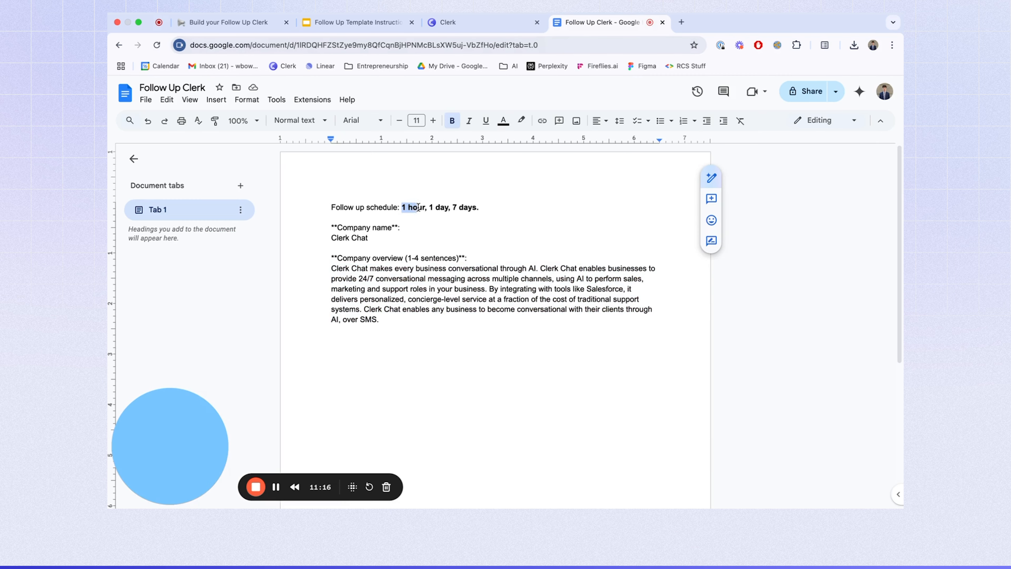
left_click(468, 207)
left_click(450, 23)
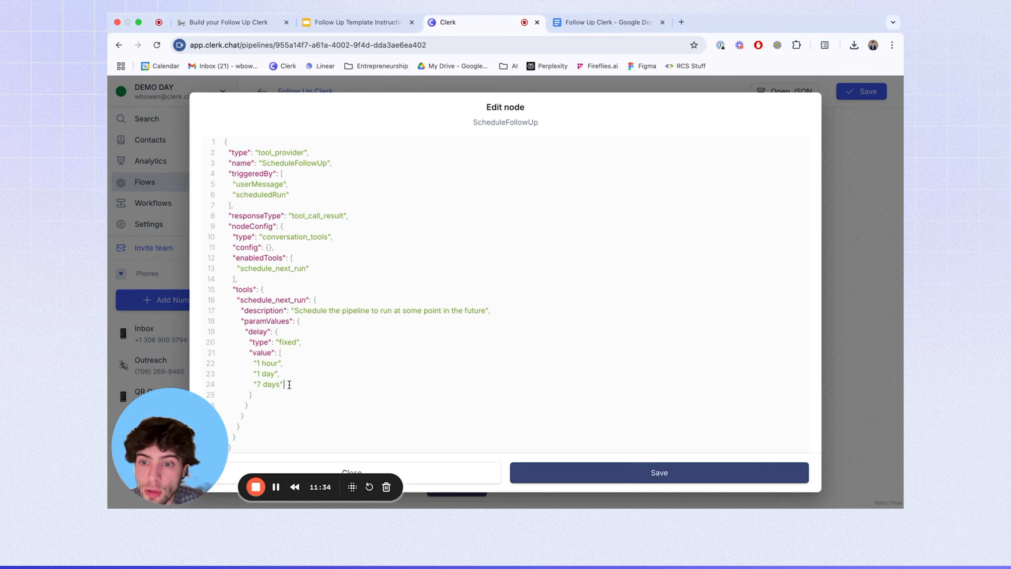
- Check the delay values against the slide's example schedule and save the ScheduleFollowUp node's JSON
left_click_drag(286, 385, 232, 386)
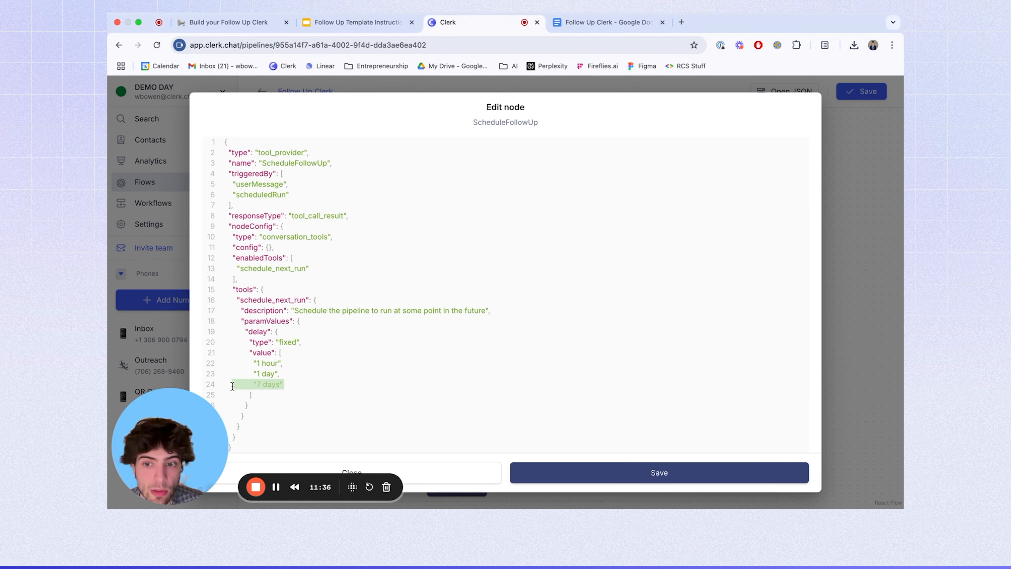
left_click(279, 377)
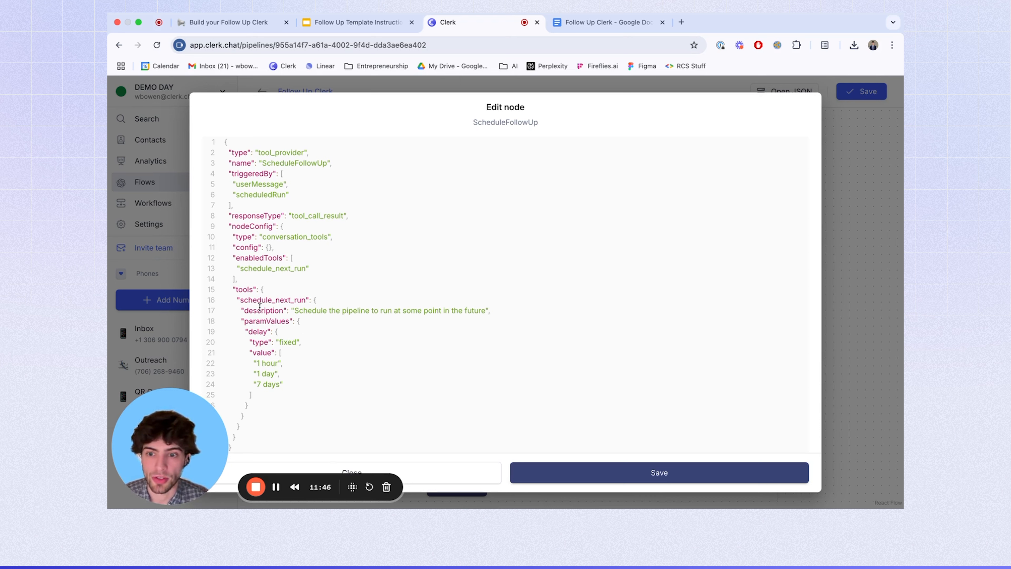
left_click_drag(255, 365, 287, 381)
left_click(291, 383)
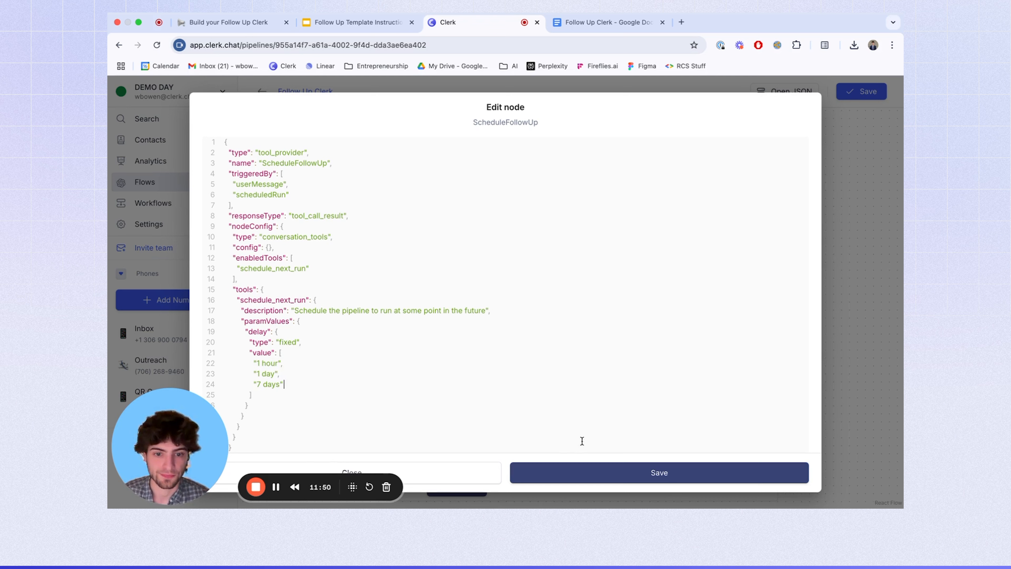
left_click(354, 23)
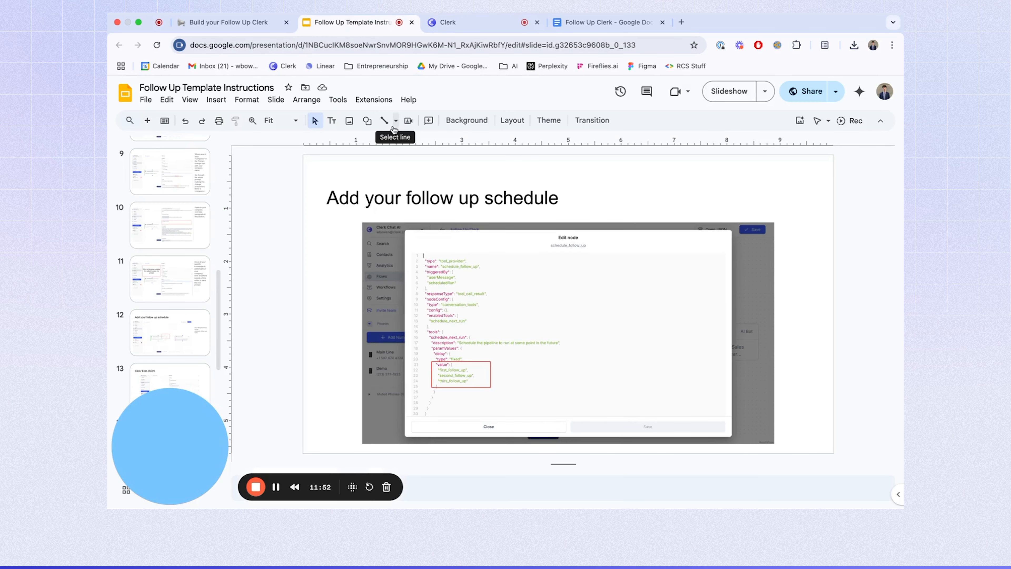
key("Down")
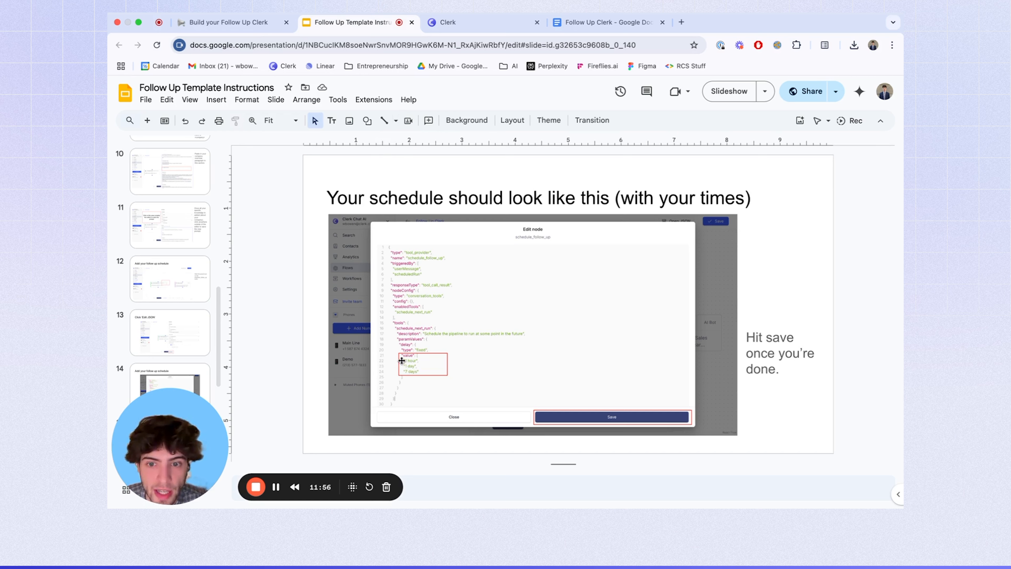
left_click(448, 22)
left_click(551, 480)
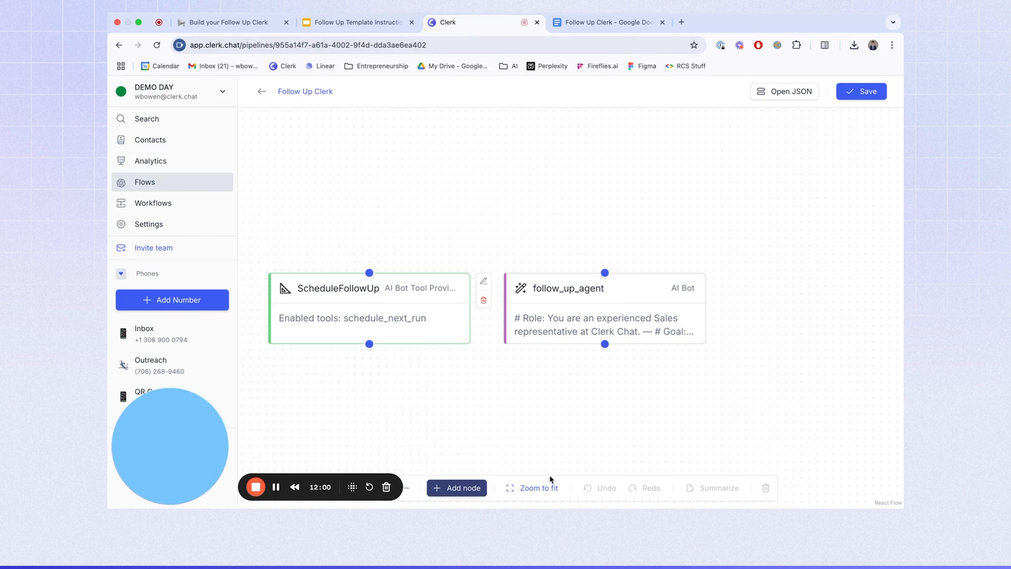
- Read the slide on saving again and save the whole Follow Up Clerk flow
left_click(372, 25)
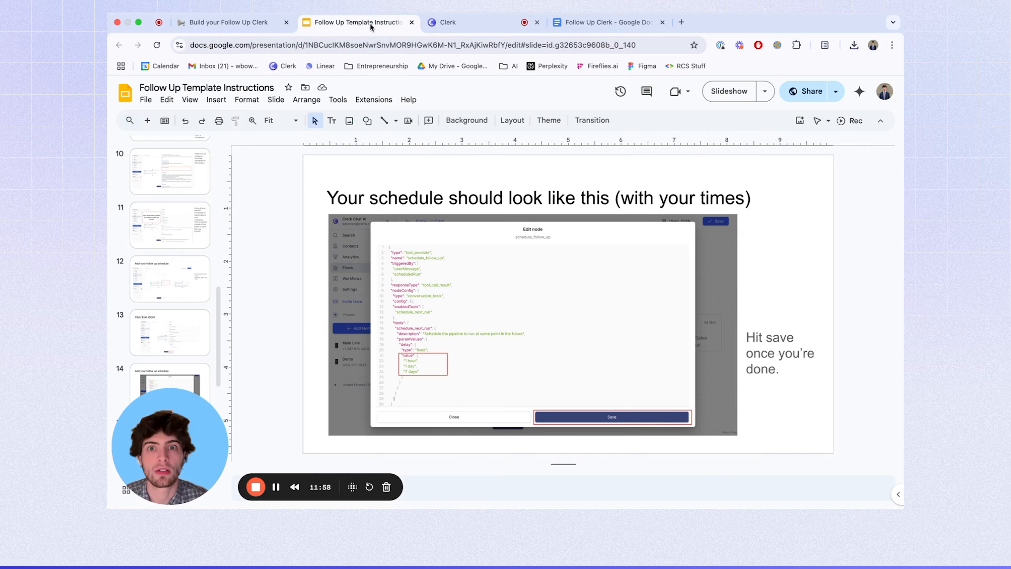
key("Down")
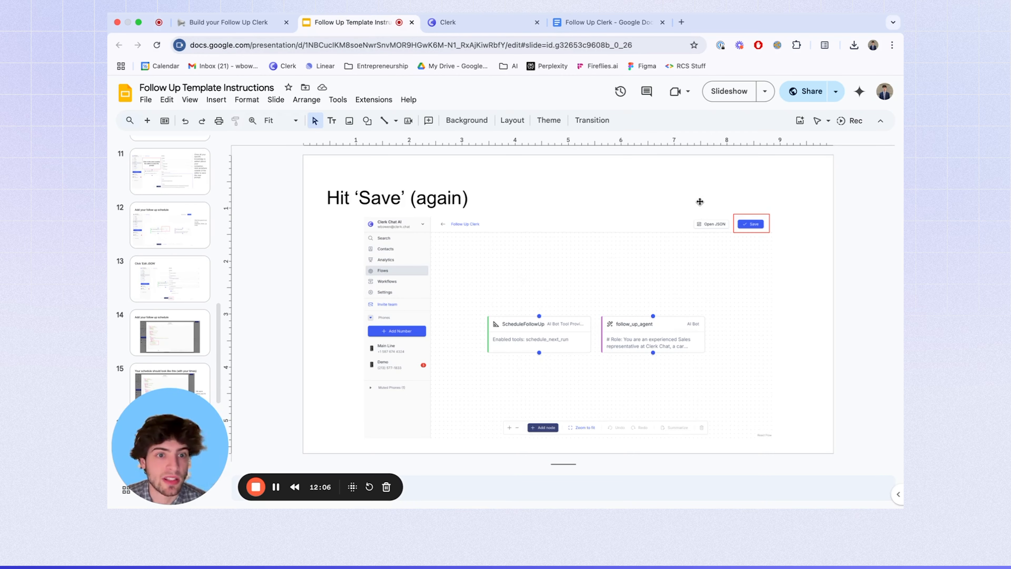
left_click(448, 23)
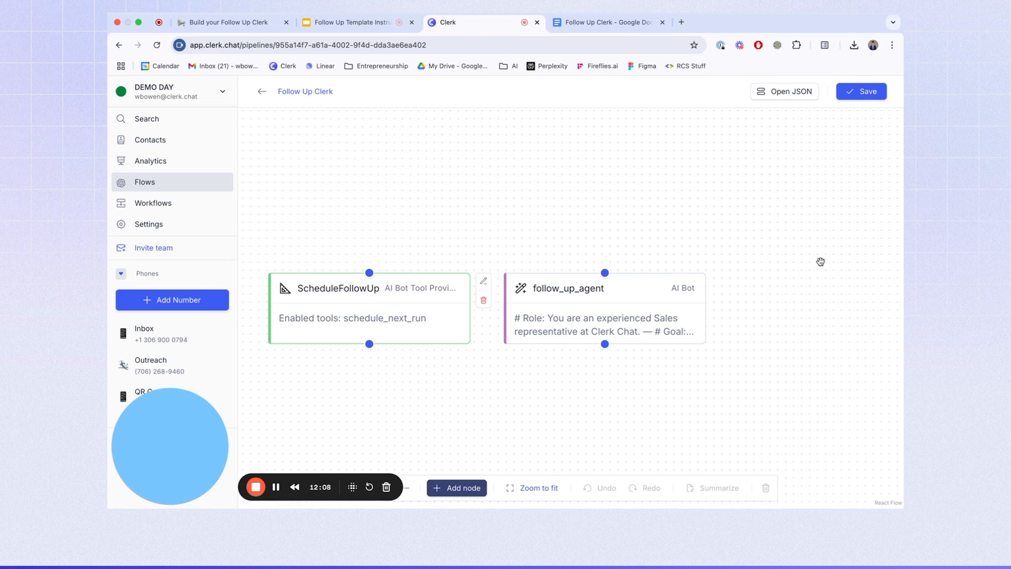
left_click(859, 93)
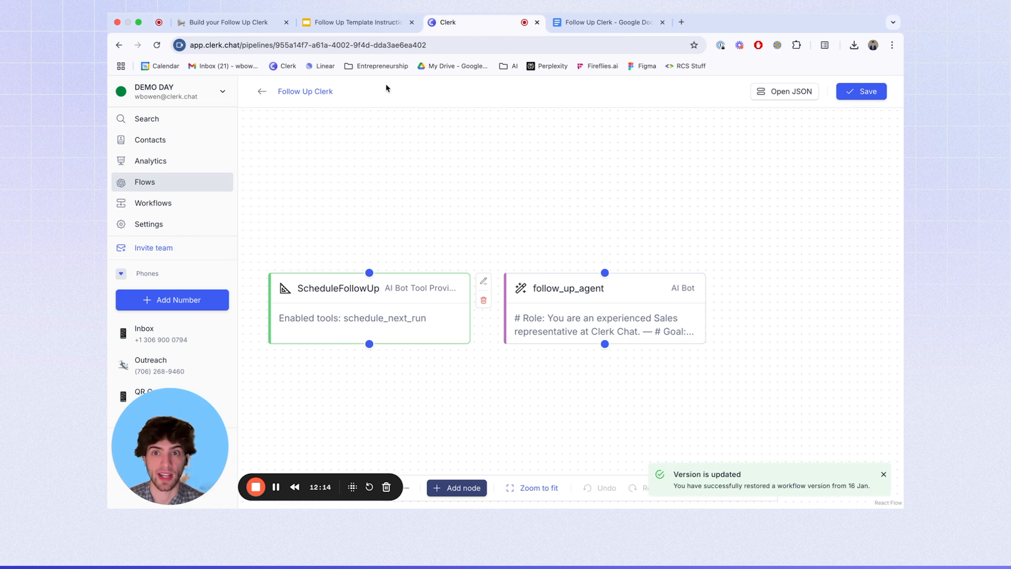
- Read the slide on inbox assignment and assign the Follow Up Clerk flow to the inbox listed by its phone number
left_click(357, 23)
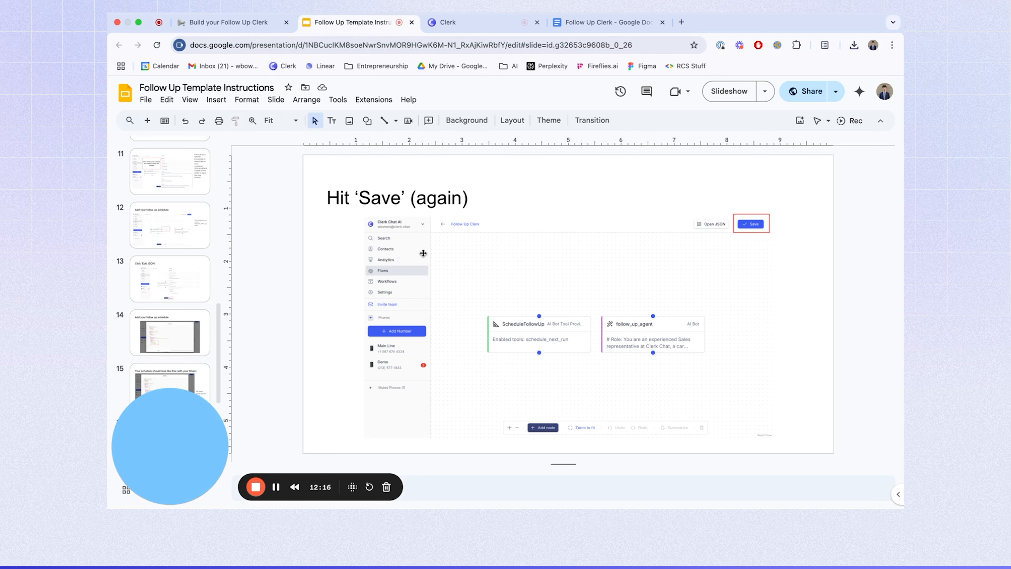
key("Down")
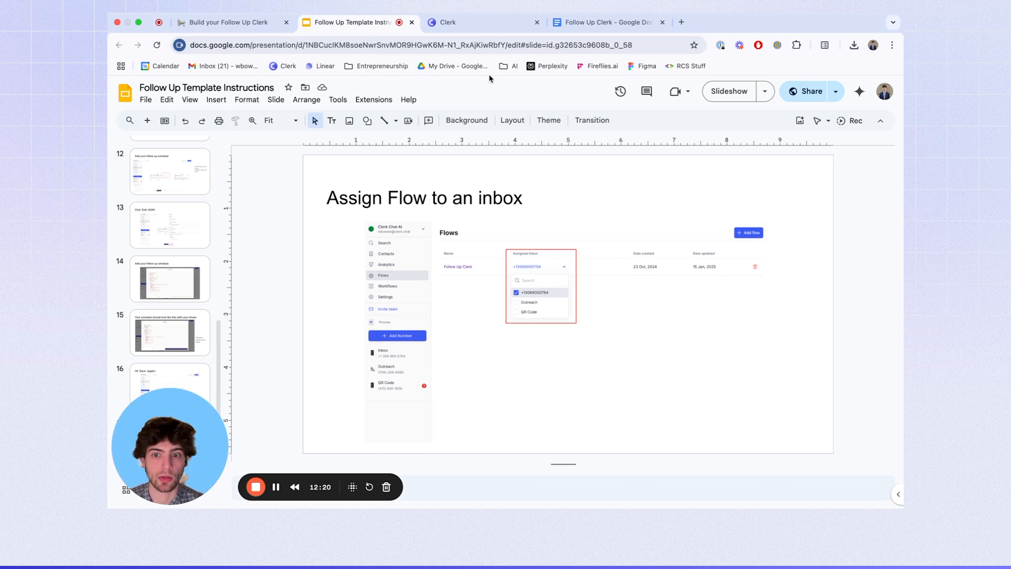
left_click(465, 21)
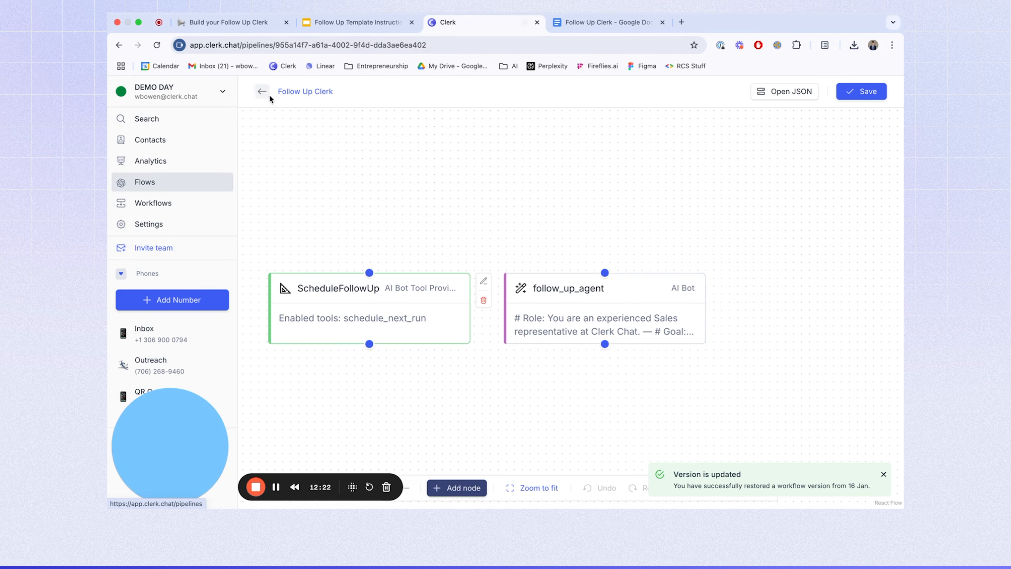
left_click(262, 92)
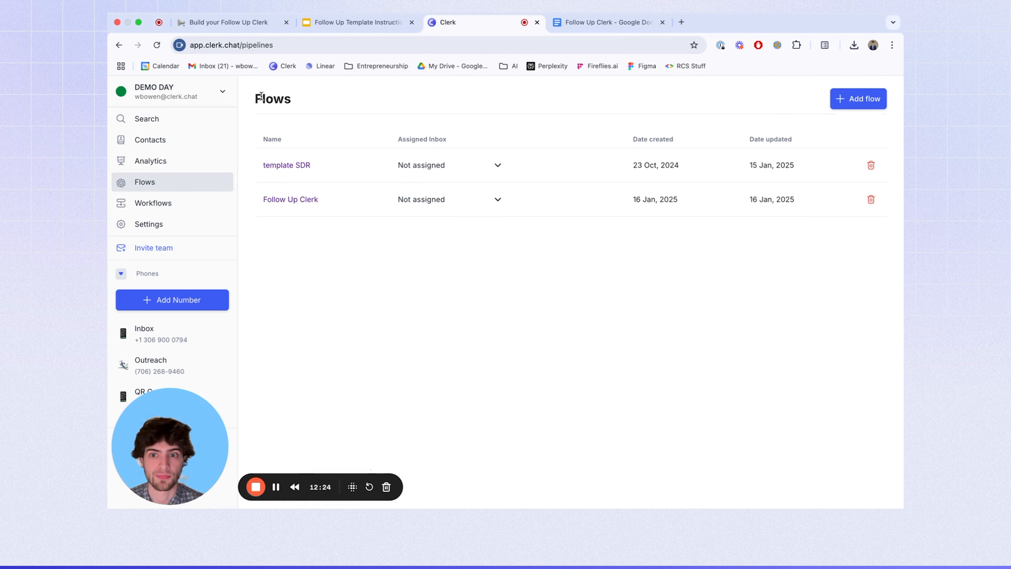
left_click(434, 199)
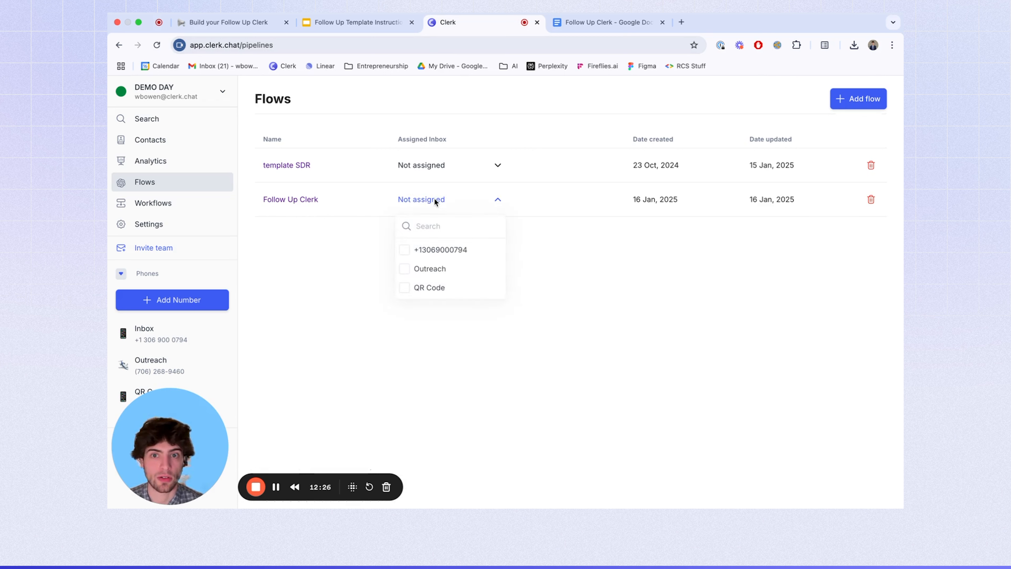
left_click(404, 249)
left_click(404, 269)
left_click(404, 288)
left_click(404, 270)
left_click(404, 288)
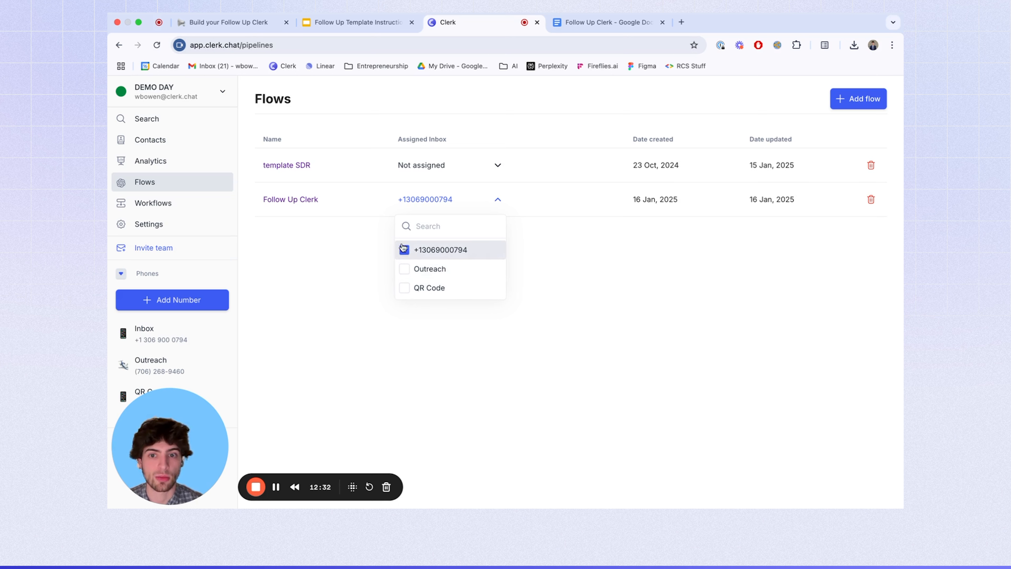
left_click(325, 323)
- Read the closing instruction slides on the Follow-Up Clerk going live and on testing the flow
left_click(338, 23)
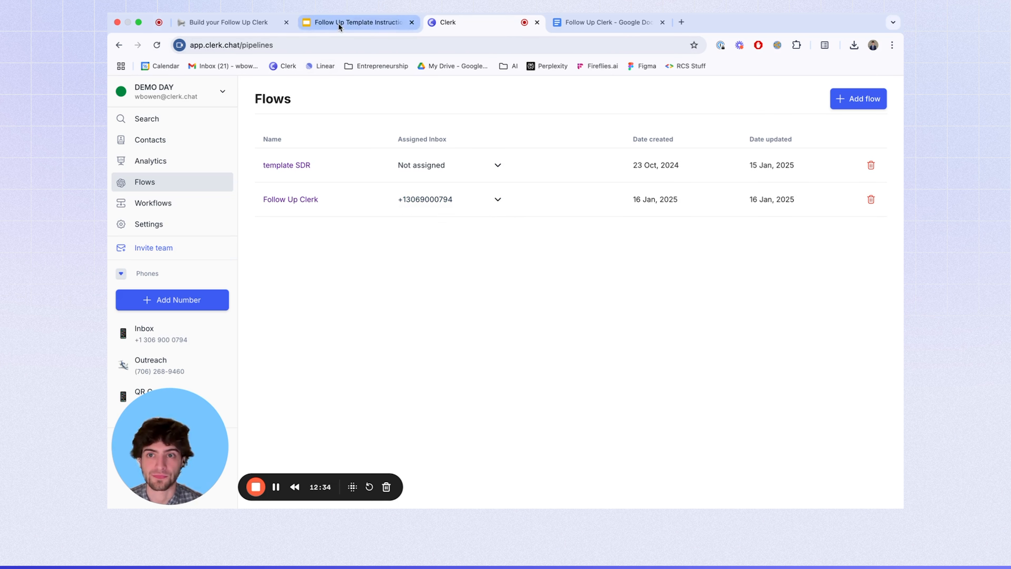
key("Down")
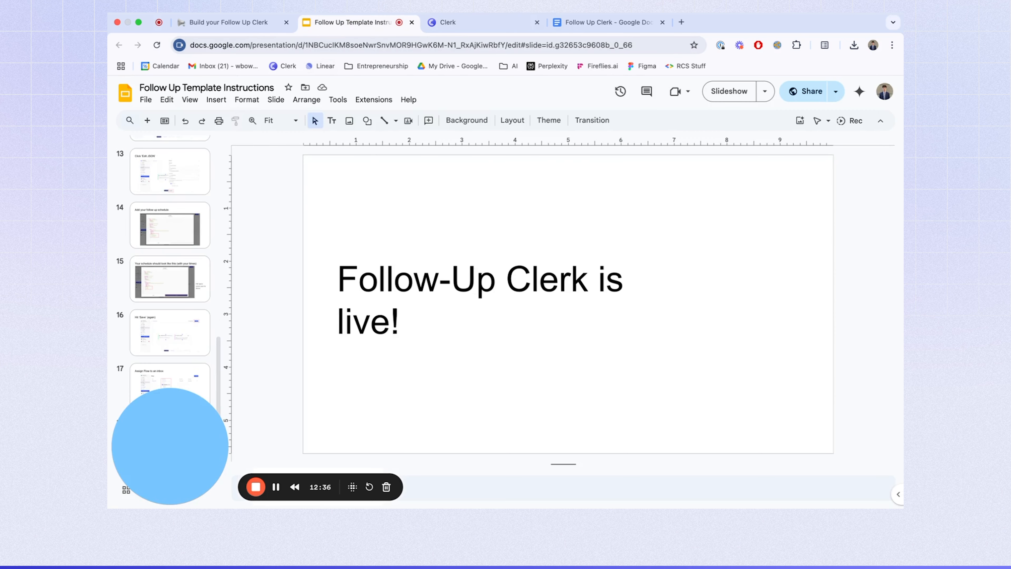
left_click(473, 23)
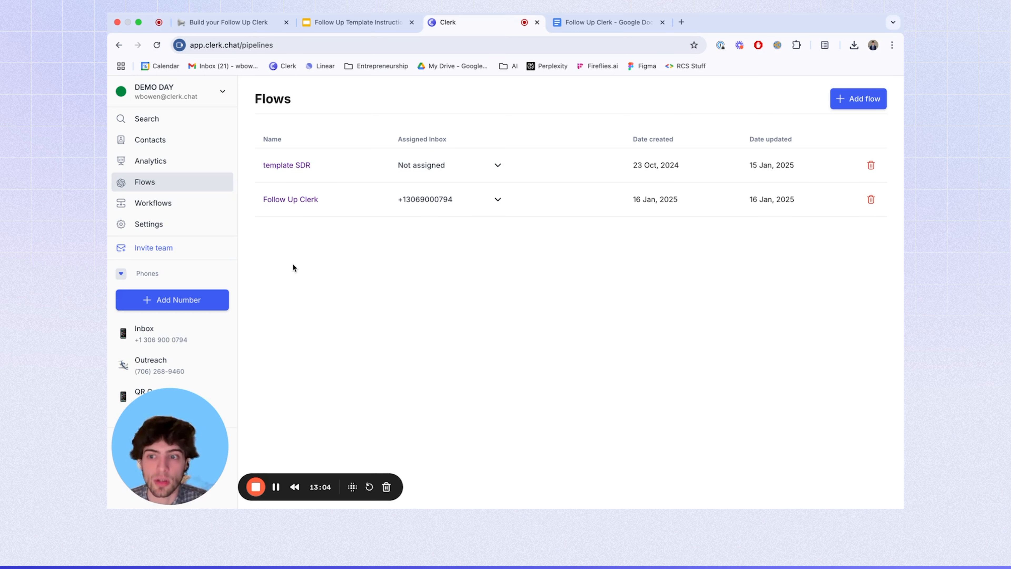
left_click(344, 24)
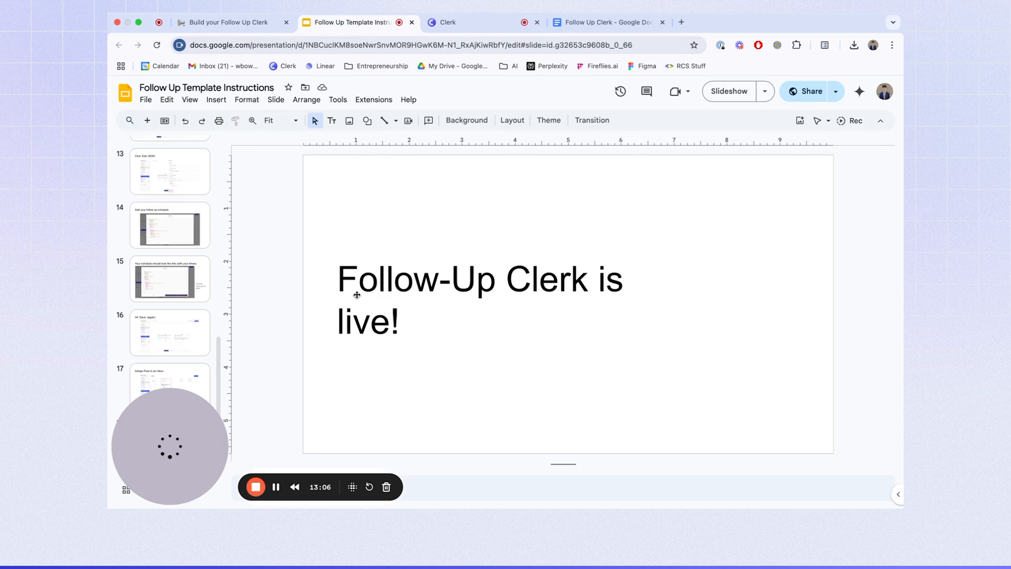
key("Down")
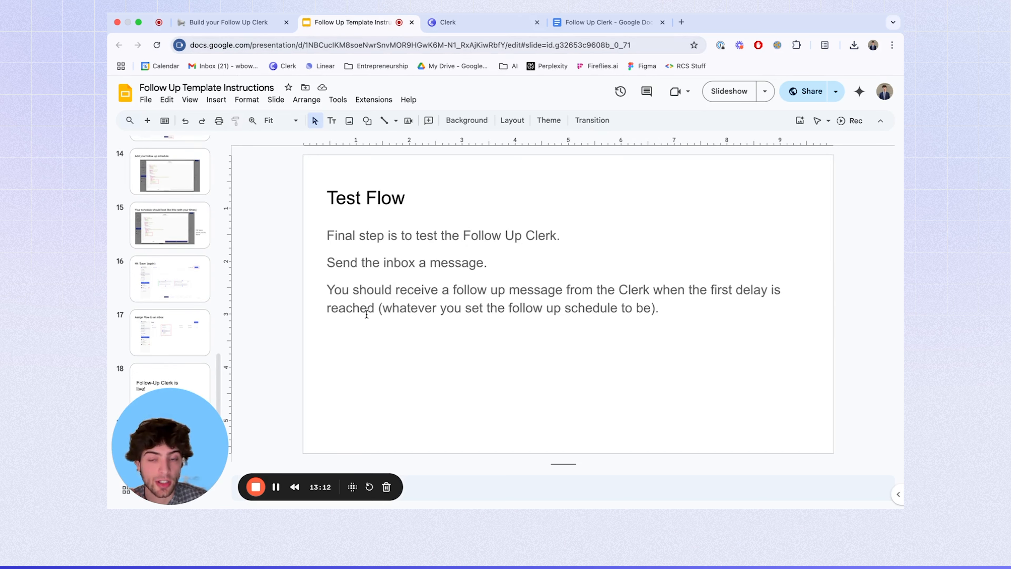
- Open the conversation in the assigned inbox in Clerk Chat to check for the incoming test message
left_click(485, 25)
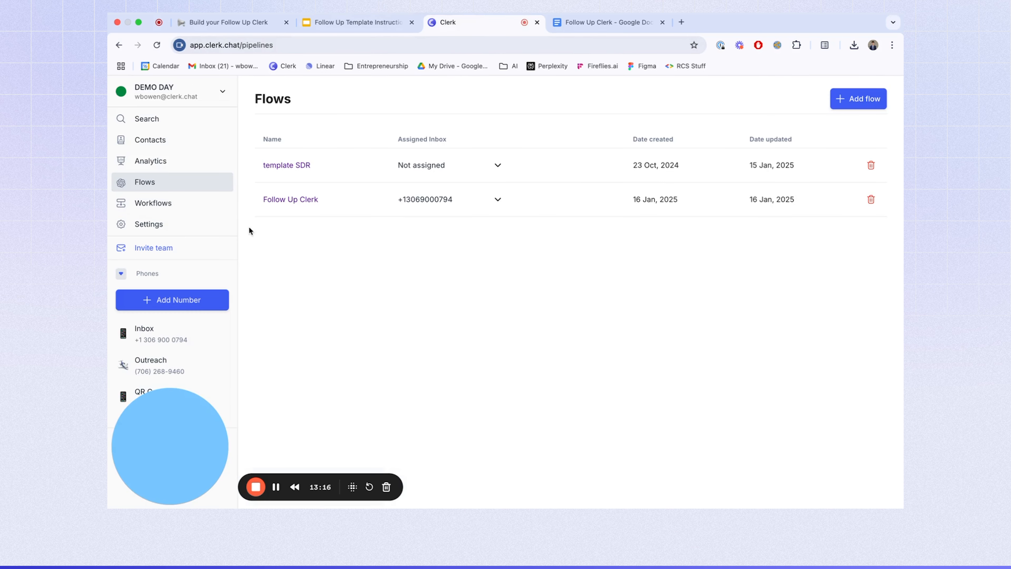
left_click(171, 334)
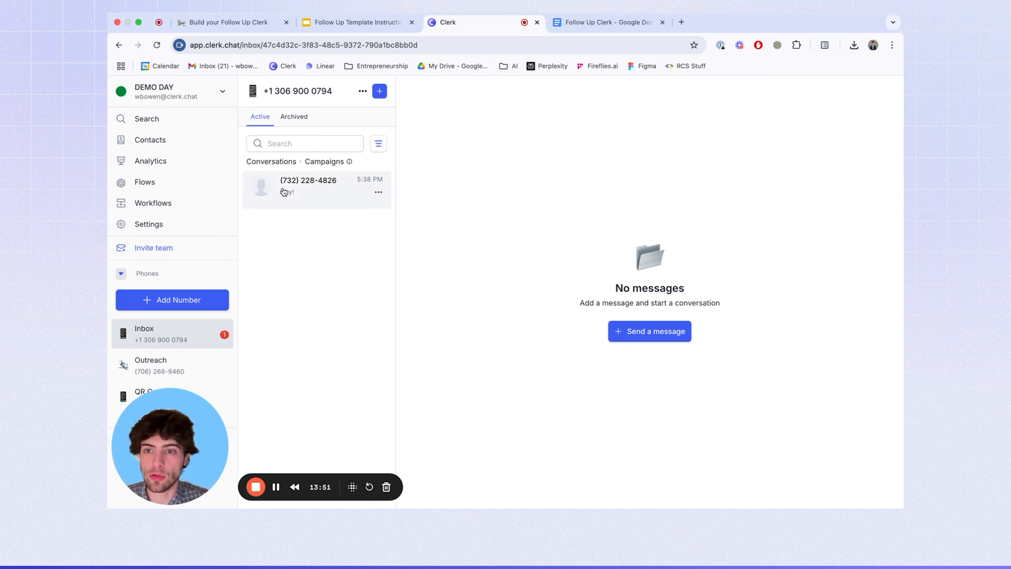
left_click(287, 199)
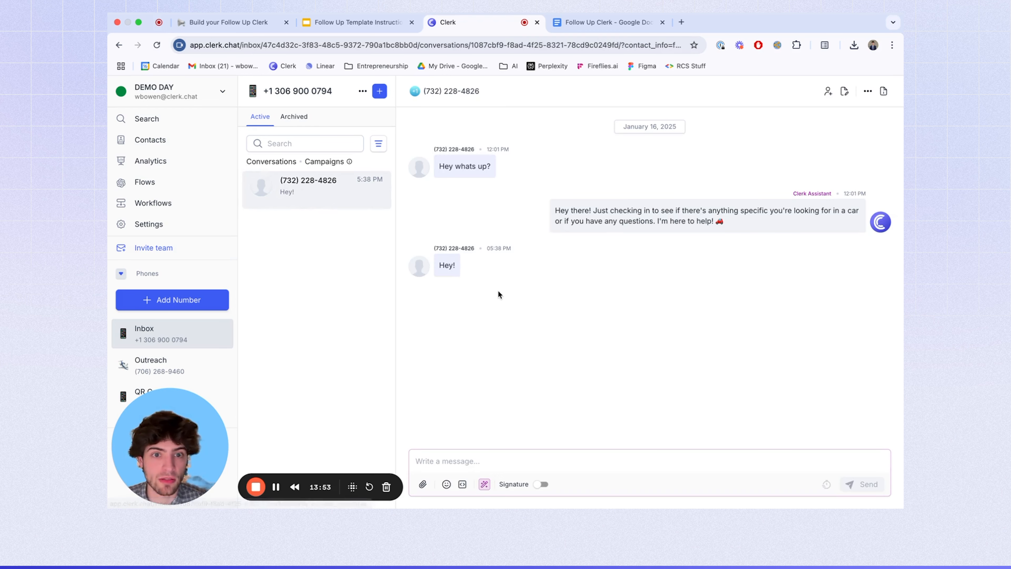
- Inspect the ScheduleFollowUp node's details in the Follow Up Clerk flow's listed execution and close the execution info
left_click(155, 187)
left_click(273, 199)
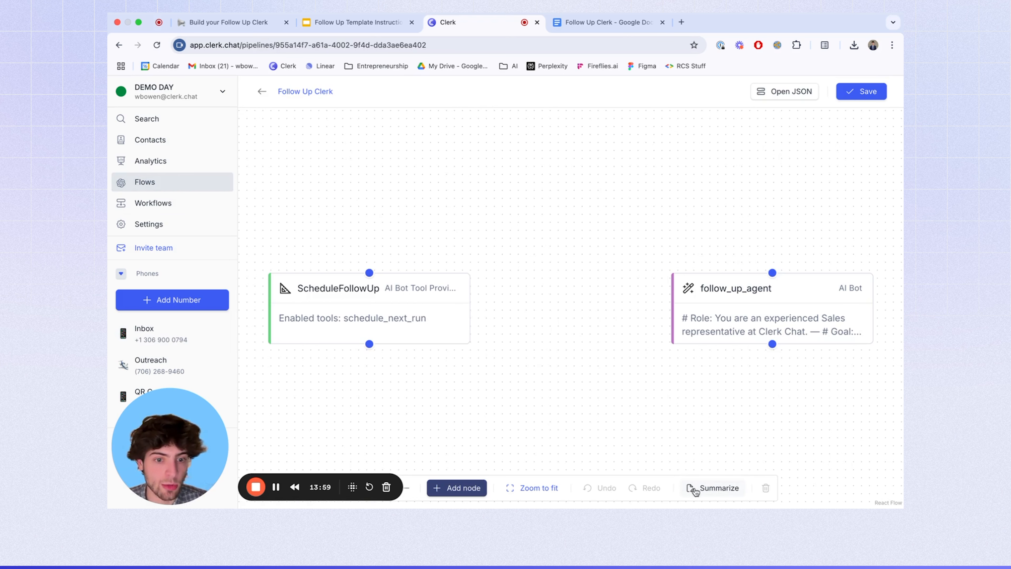
left_click(695, 490)
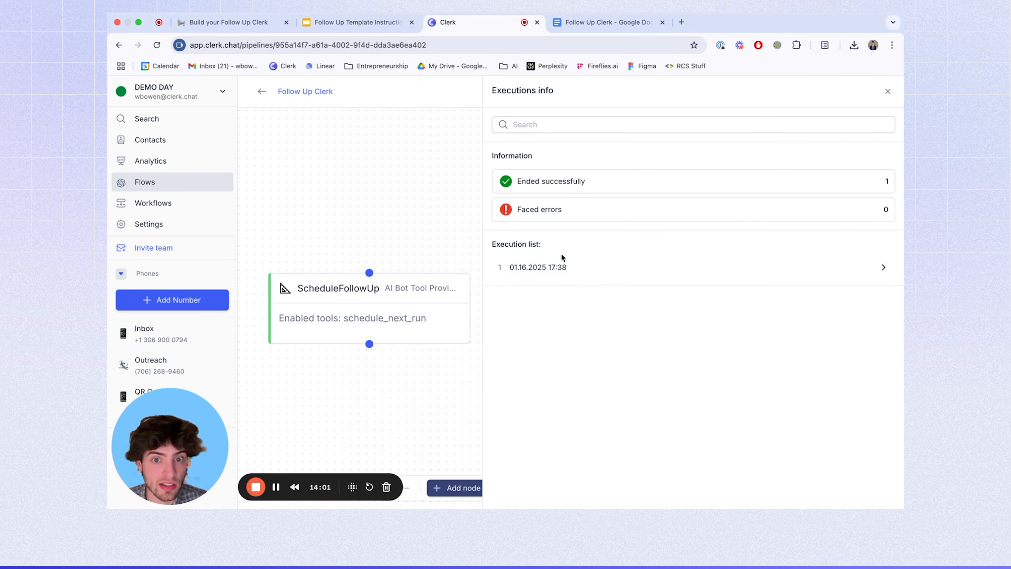
left_click(561, 275)
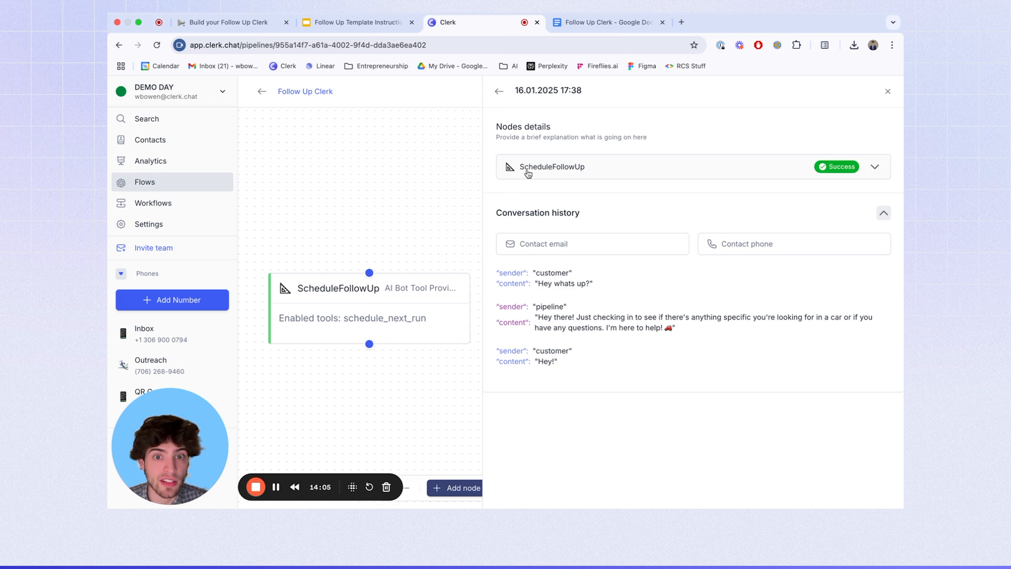
left_click(576, 166)
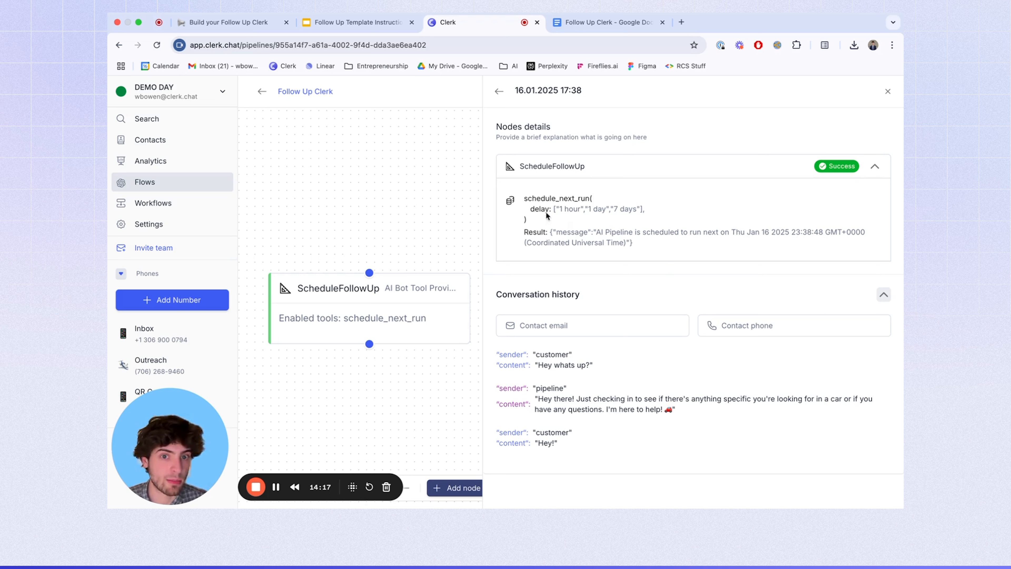
left_click(428, 187)
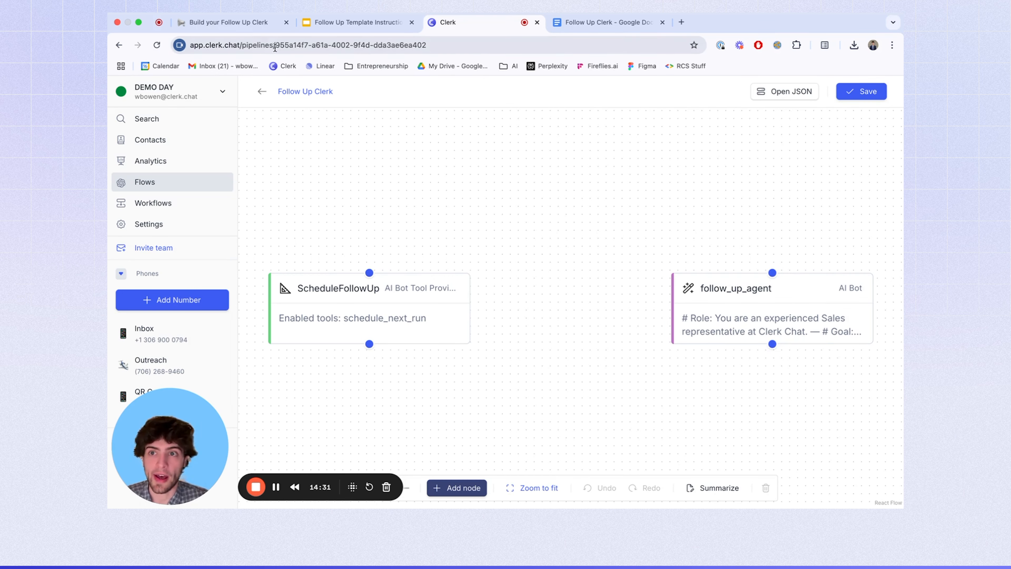
- Skim the Build your Follow Up Clerk guide in the help center and open the Flows Database
left_click(253, 24)
scroll(429, 295, "down", 10)
scroll(429, 294, "down", 5)
scroll(428, 294, "up", 15)
scroll(428, 294, "up", 10)
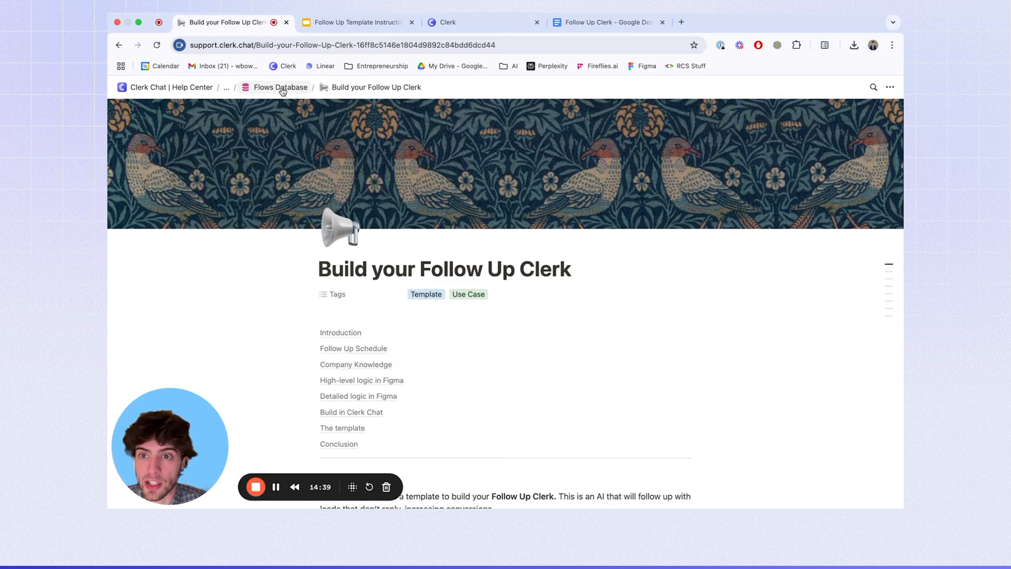
left_click(269, 88)
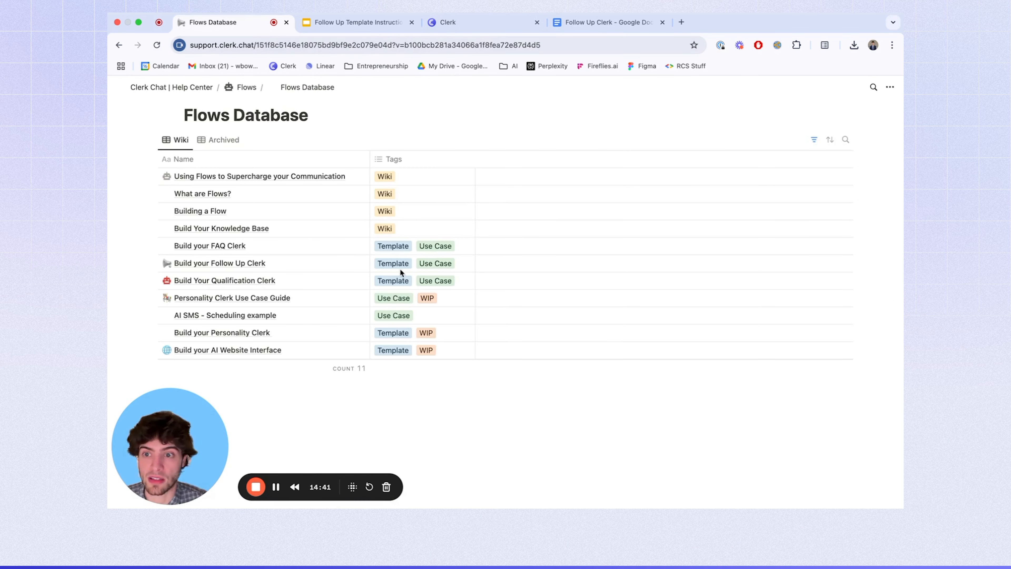